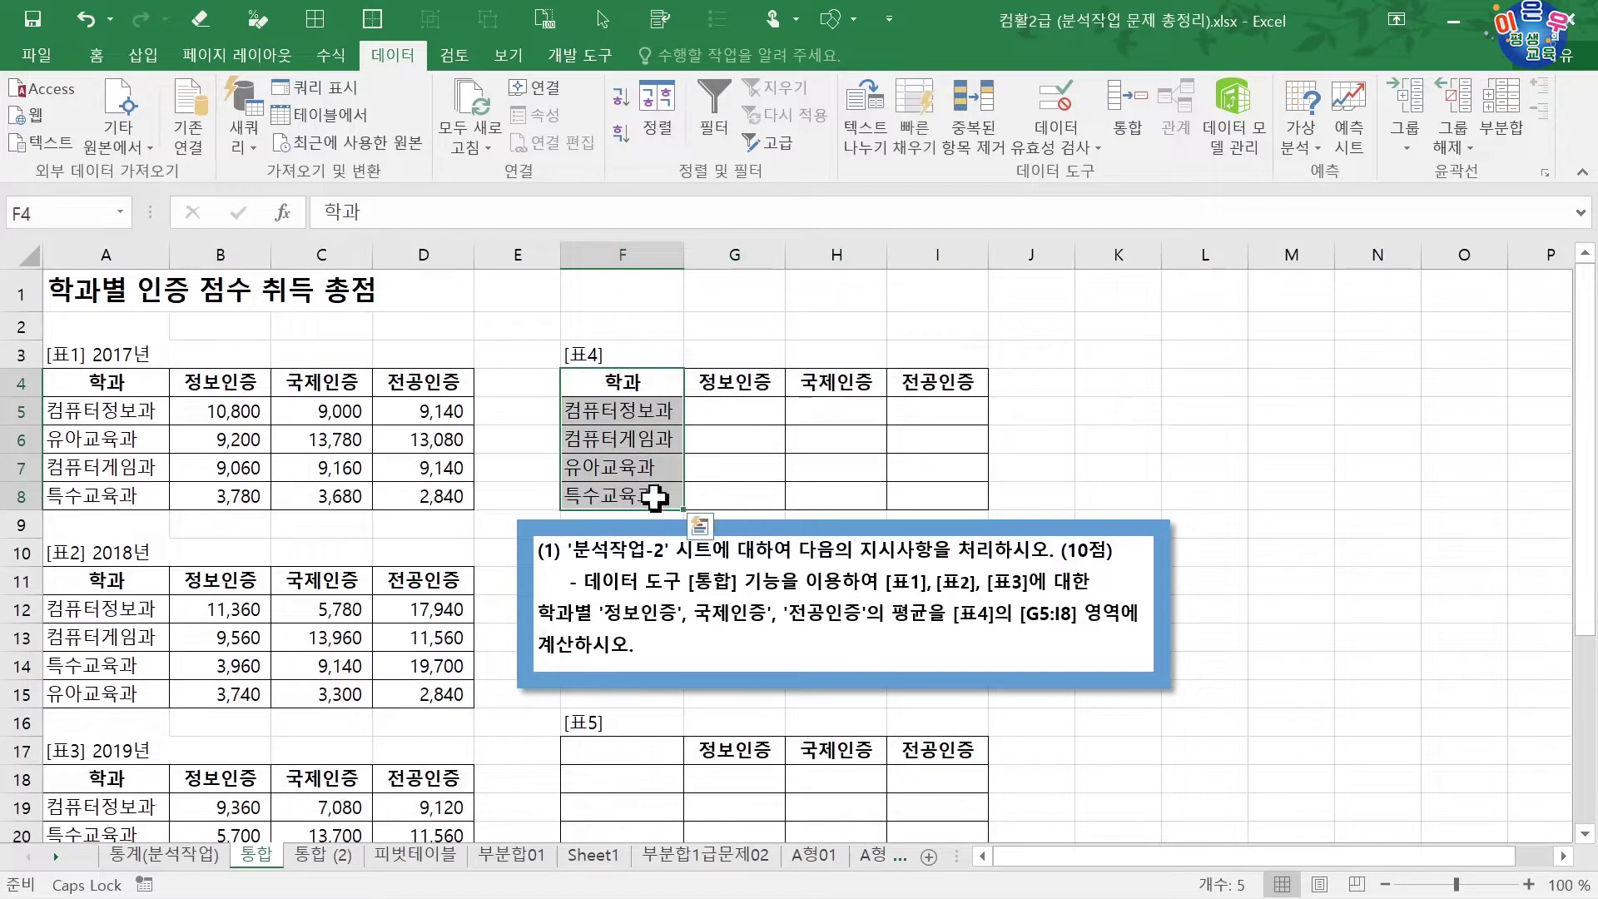
pyautogui.click(724, 464)
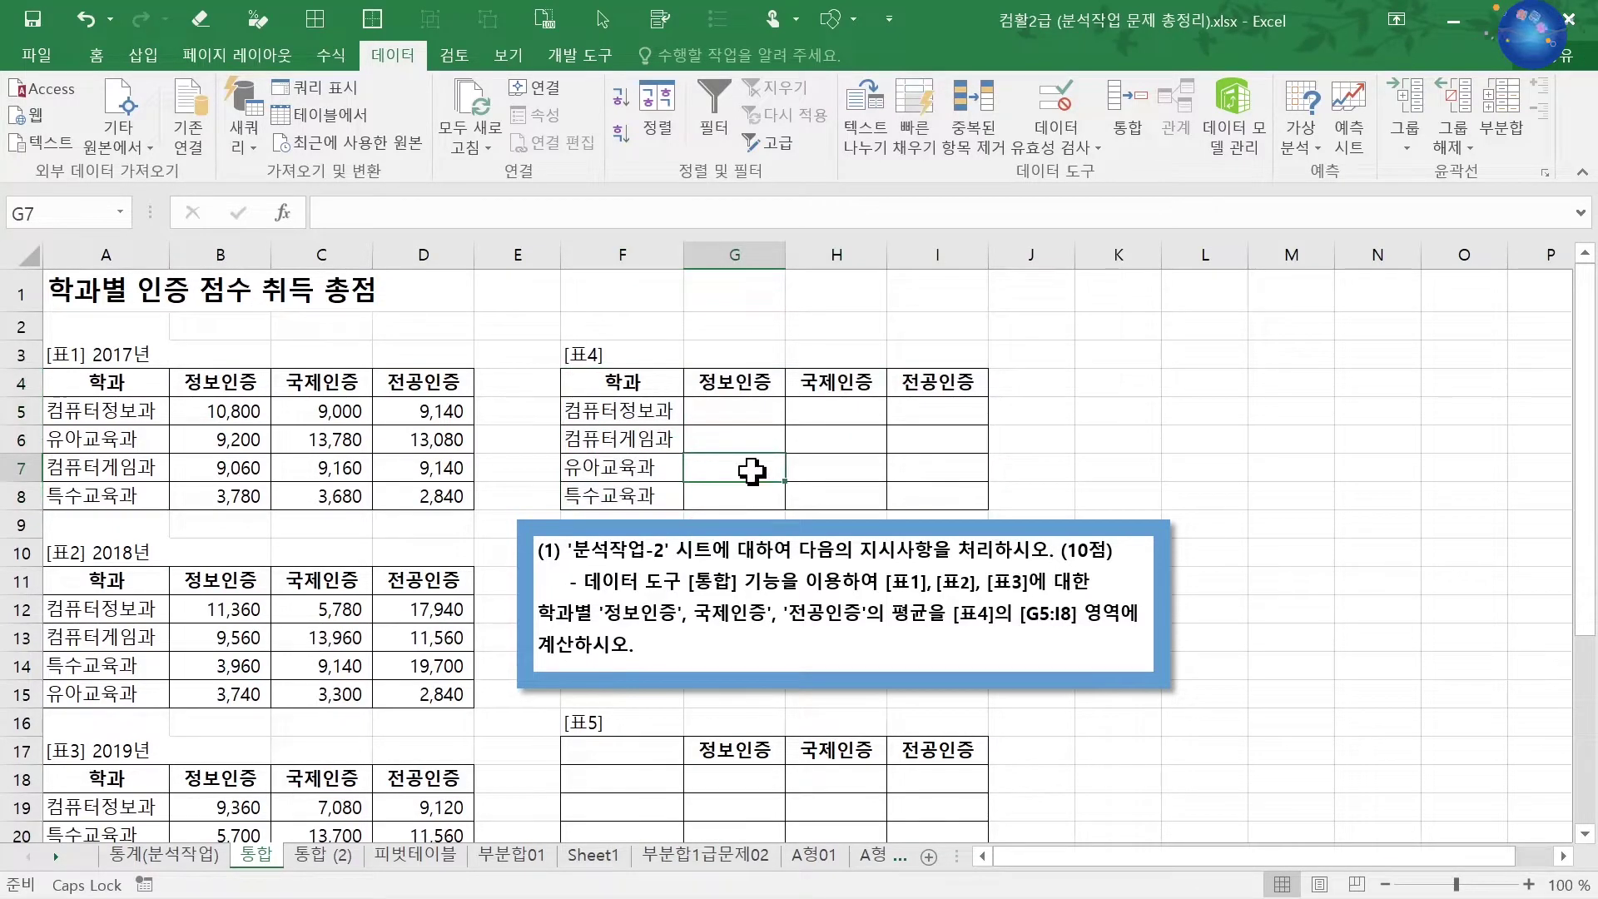
pyautogui.moveTo(625, 384)
pyautogui.mouseDown()
pyautogui.moveTo(832, 384)
pyautogui.moveTo(940, 409)
pyautogui.moveTo(941, 499)
pyautogui.mouseUp()
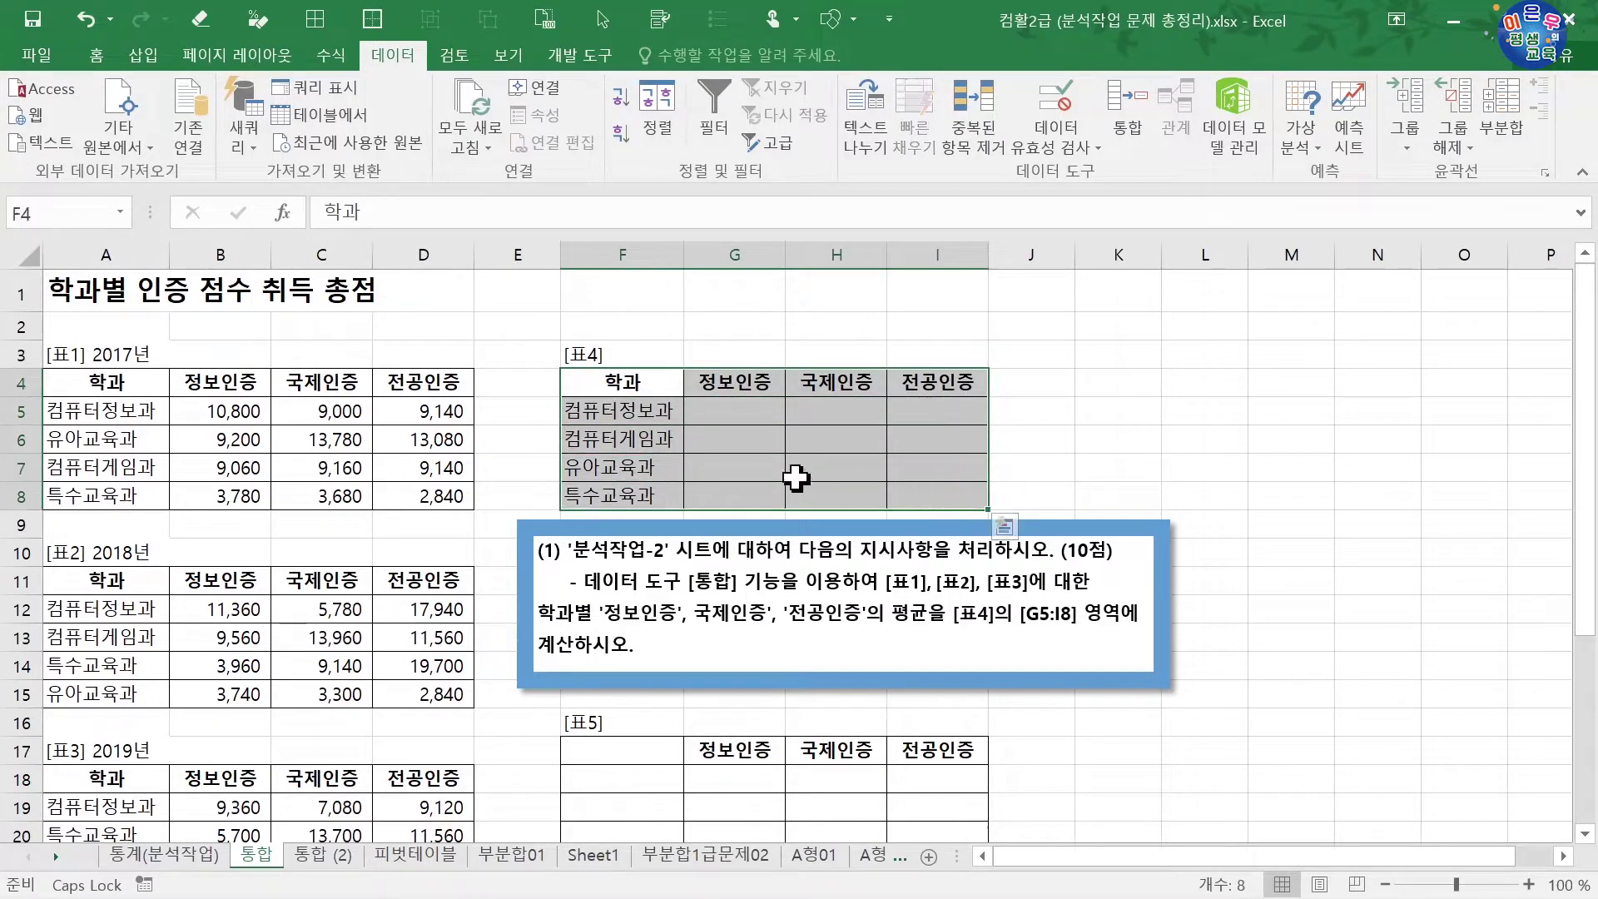
pyautogui.click(713, 463)
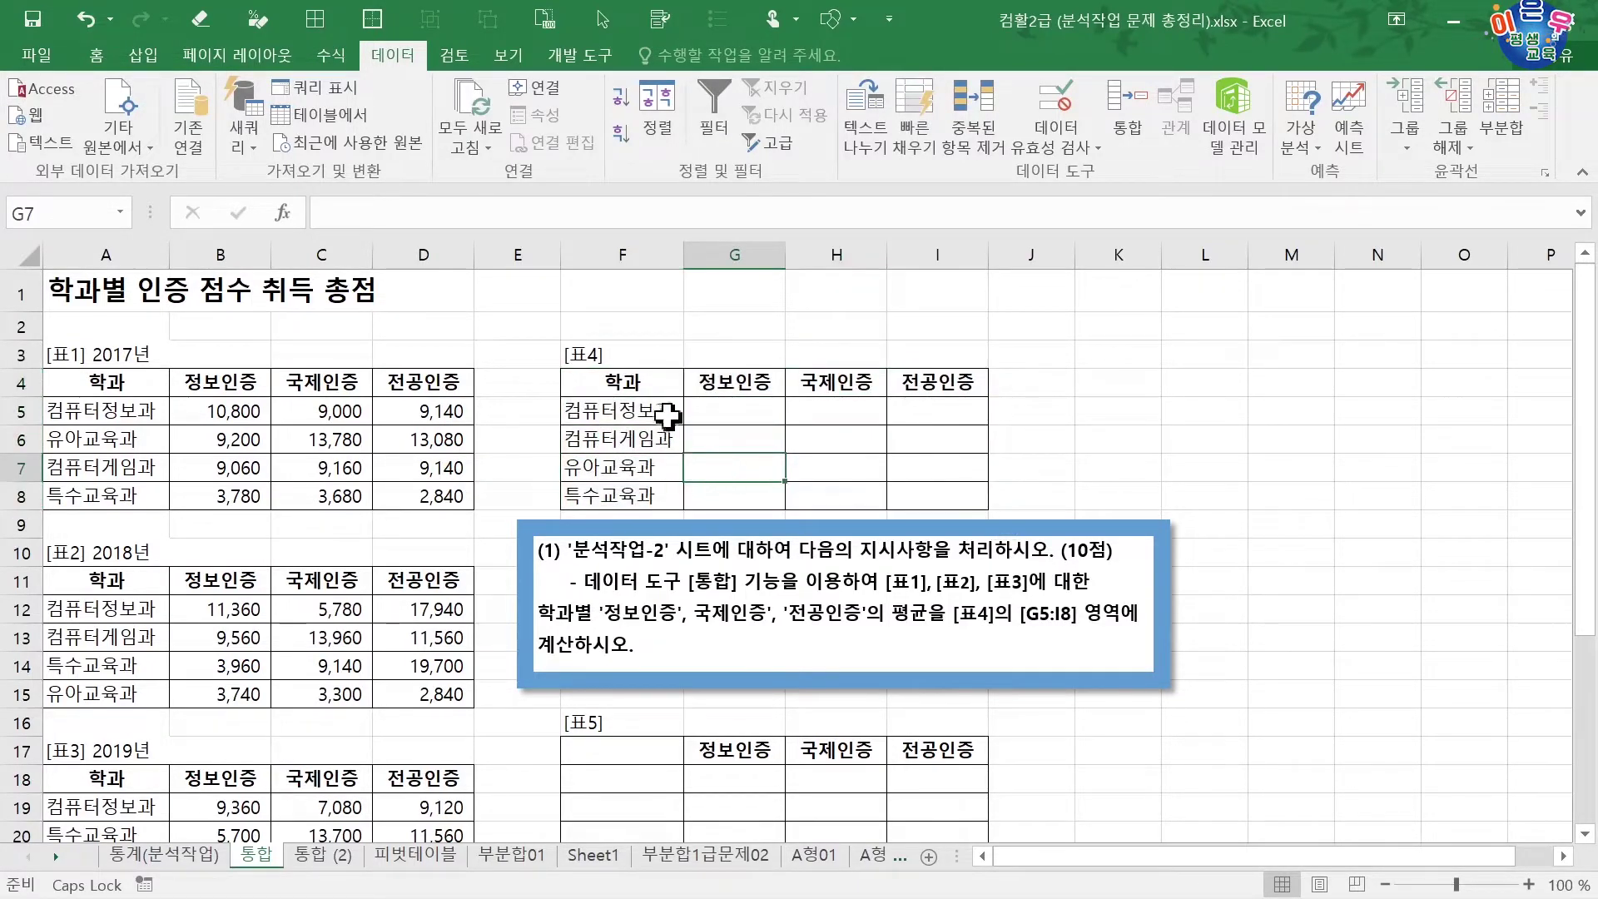
pyautogui.moveTo(632, 384)
pyautogui.mouseDown()
pyautogui.moveTo(936, 462)
pyautogui.moveTo(941, 501)
pyautogui.mouseUp()
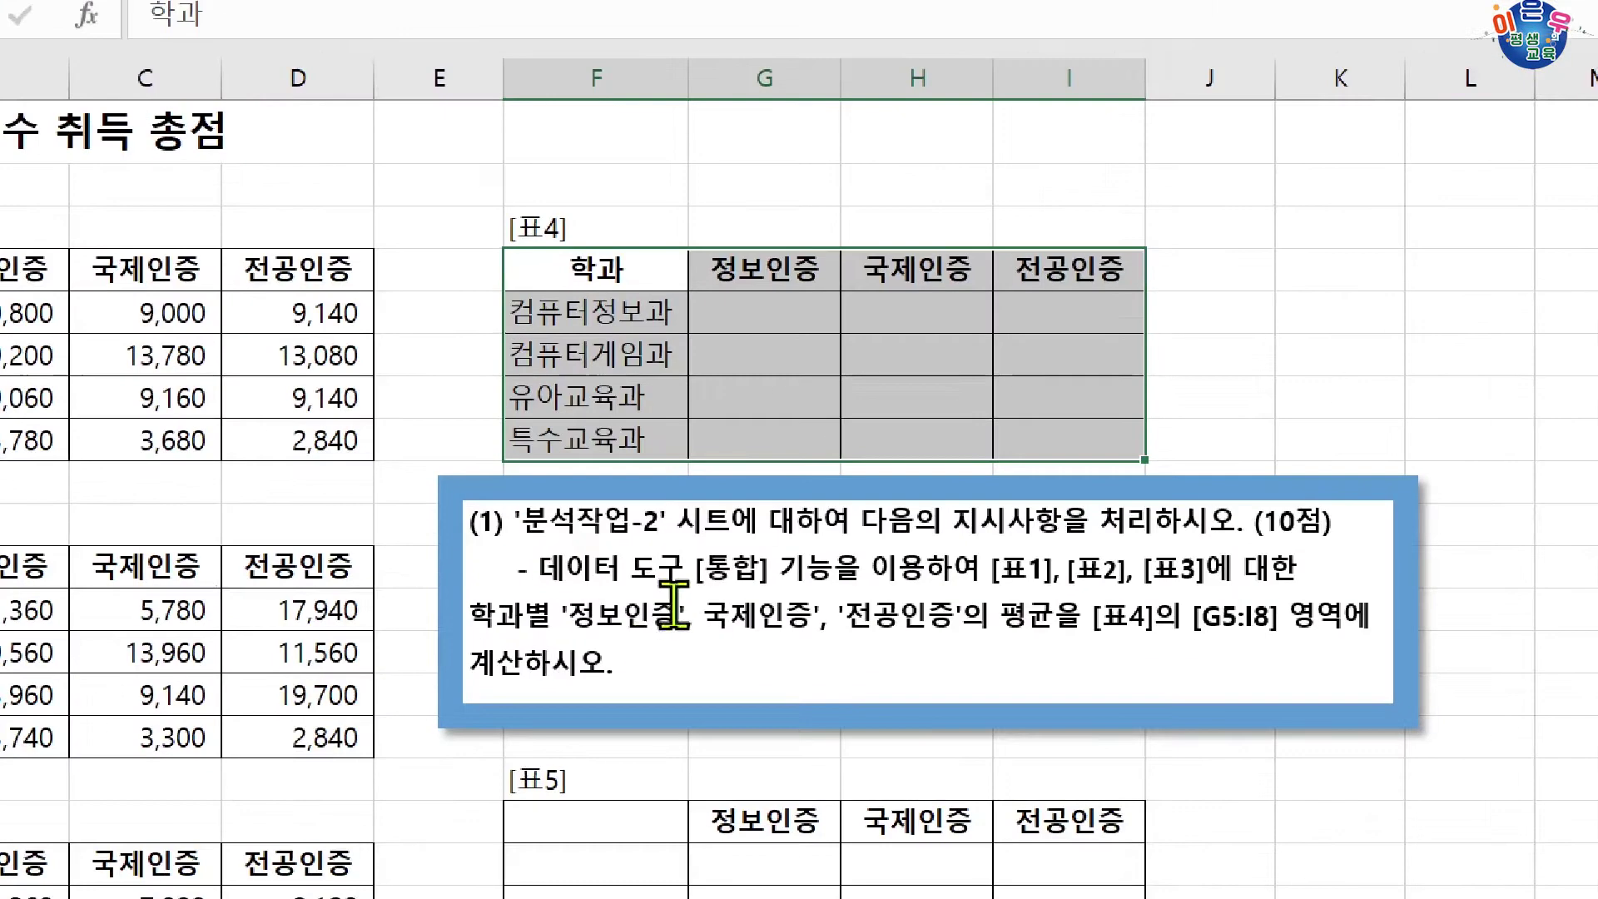
pyautogui.hotkey('ctrl', 'q')
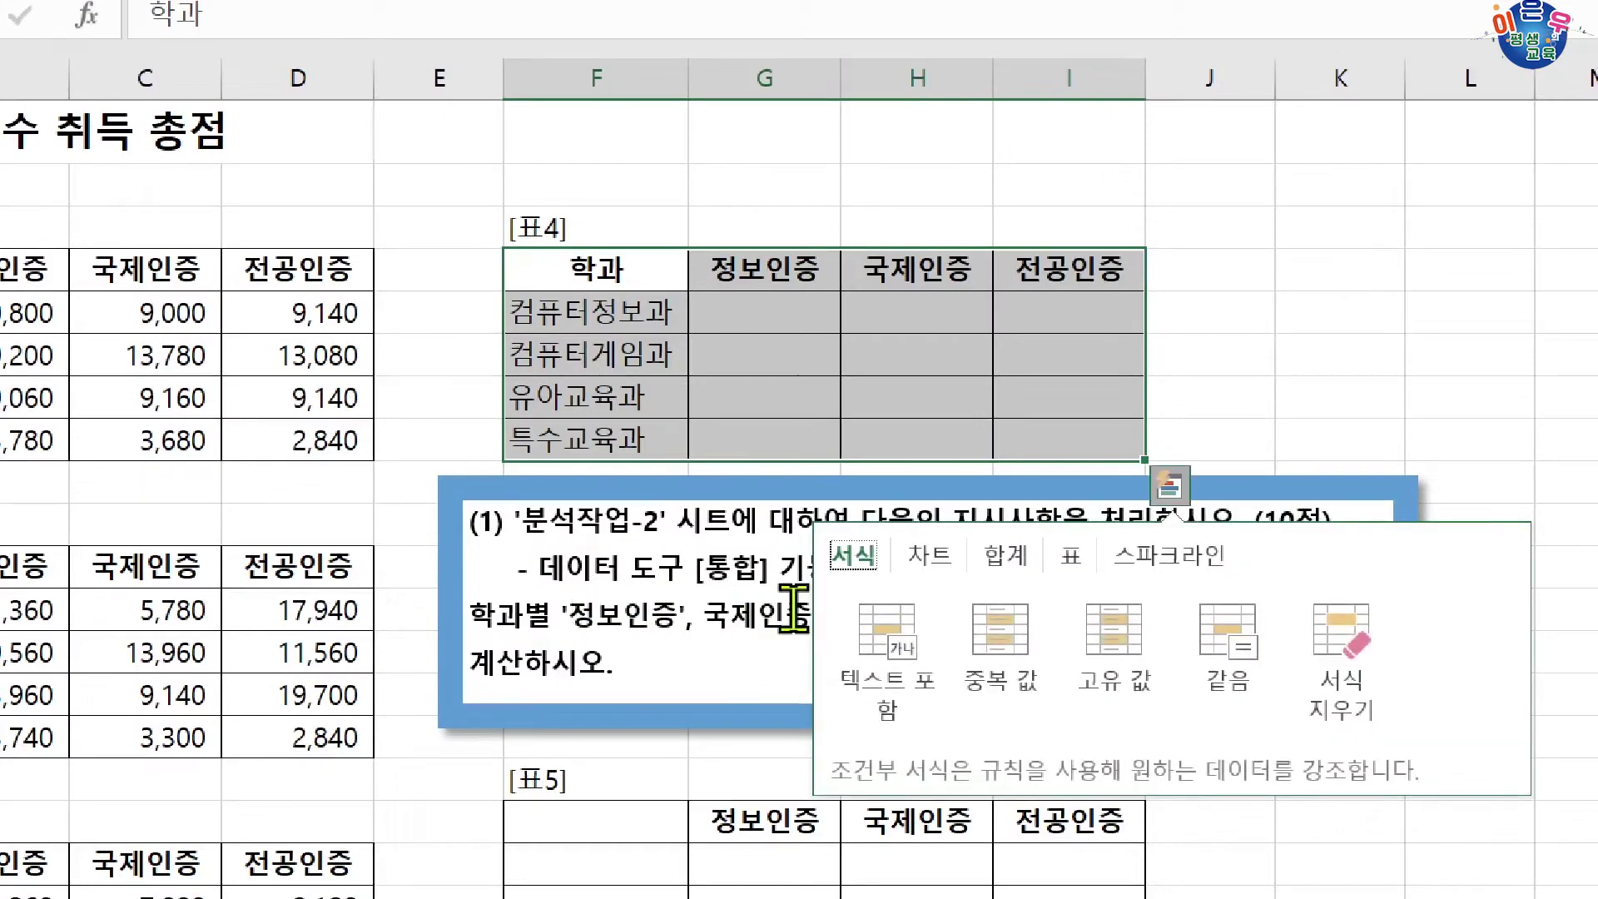
pyautogui.click(748, 610)
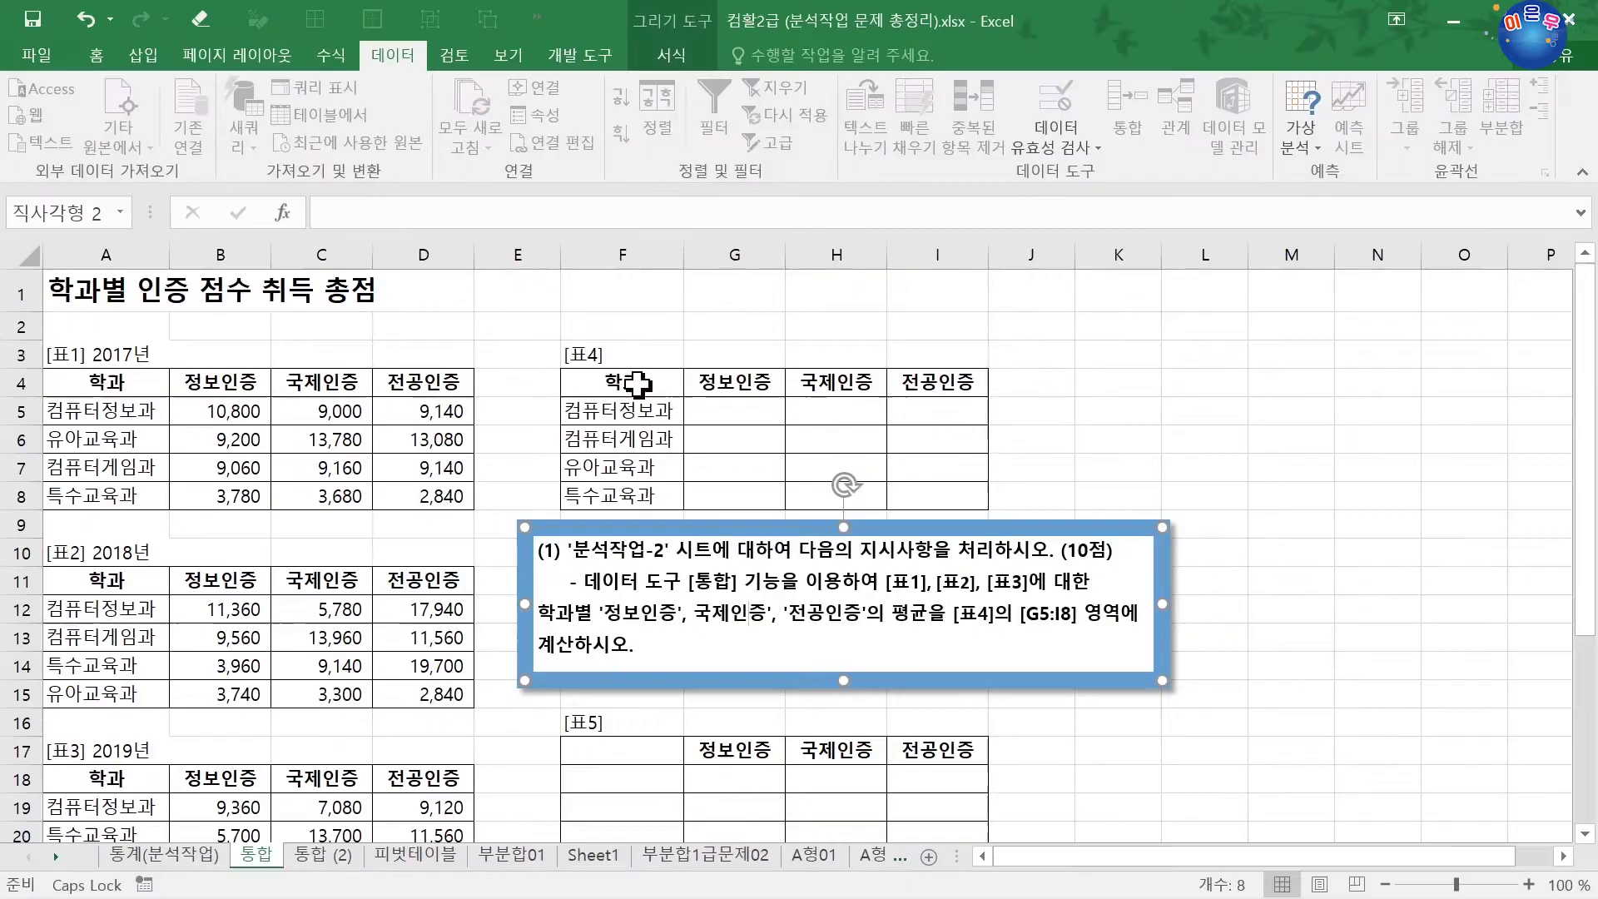
# Step: Start a Consolidate operation (통합) for the [표4] range F4:I8 with the function set to 평균
pyautogui.moveTo(619, 269); pyautogui.dragTo(1074, 431)
pyautogui.moveTo(941, 491); pyautogui.dragTo(941, 491)
pyautogui.click(100, 56)
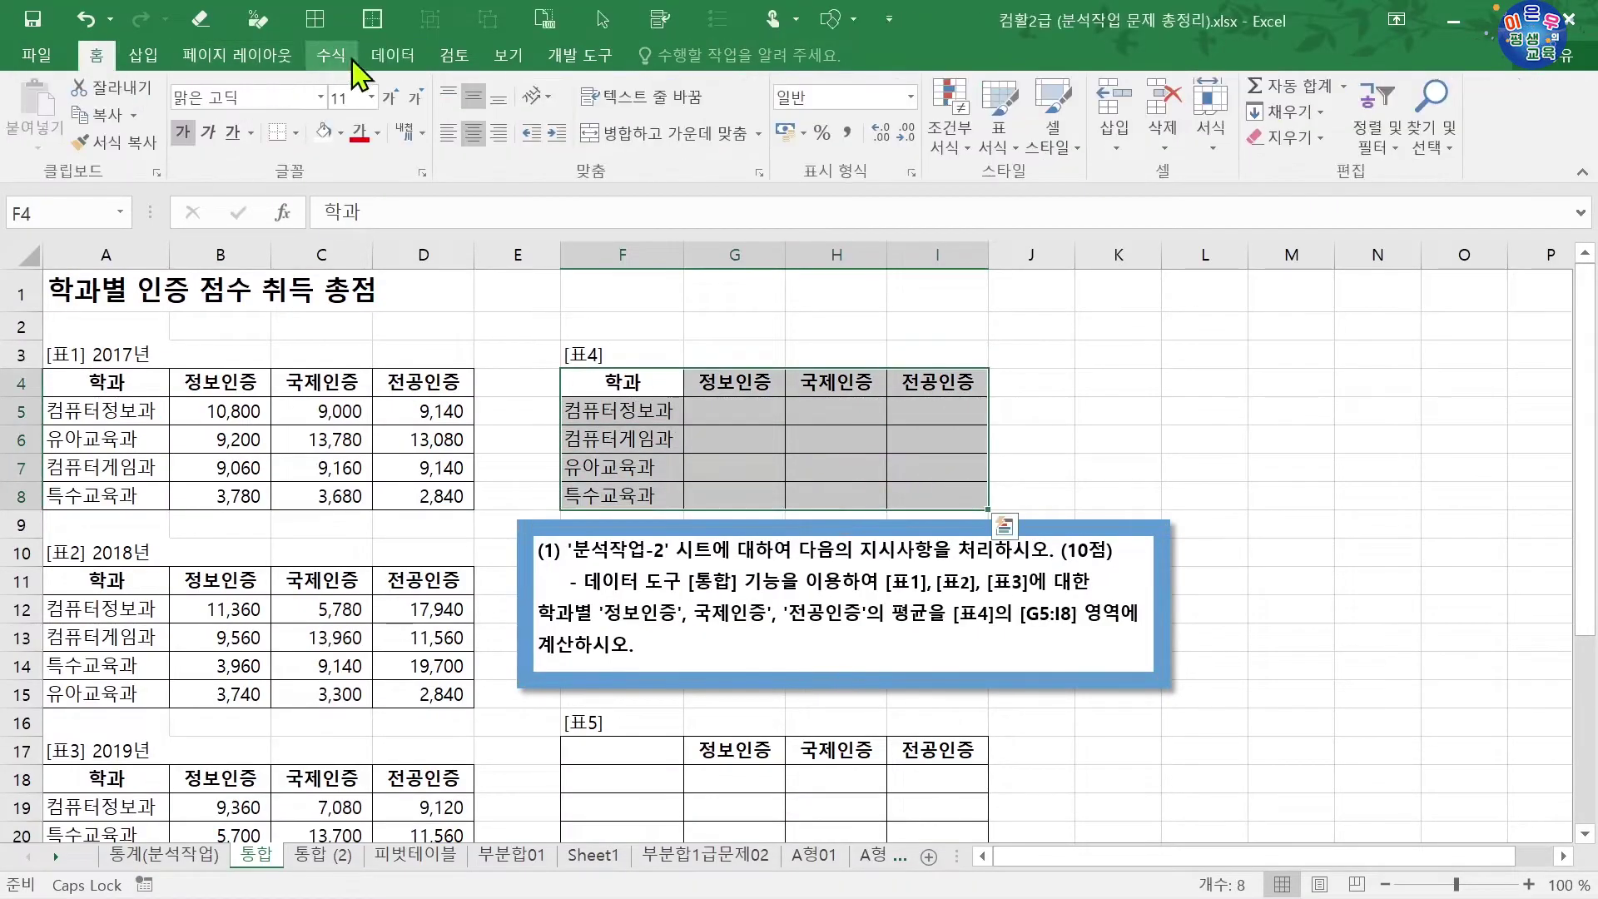
pyautogui.click(387, 57)
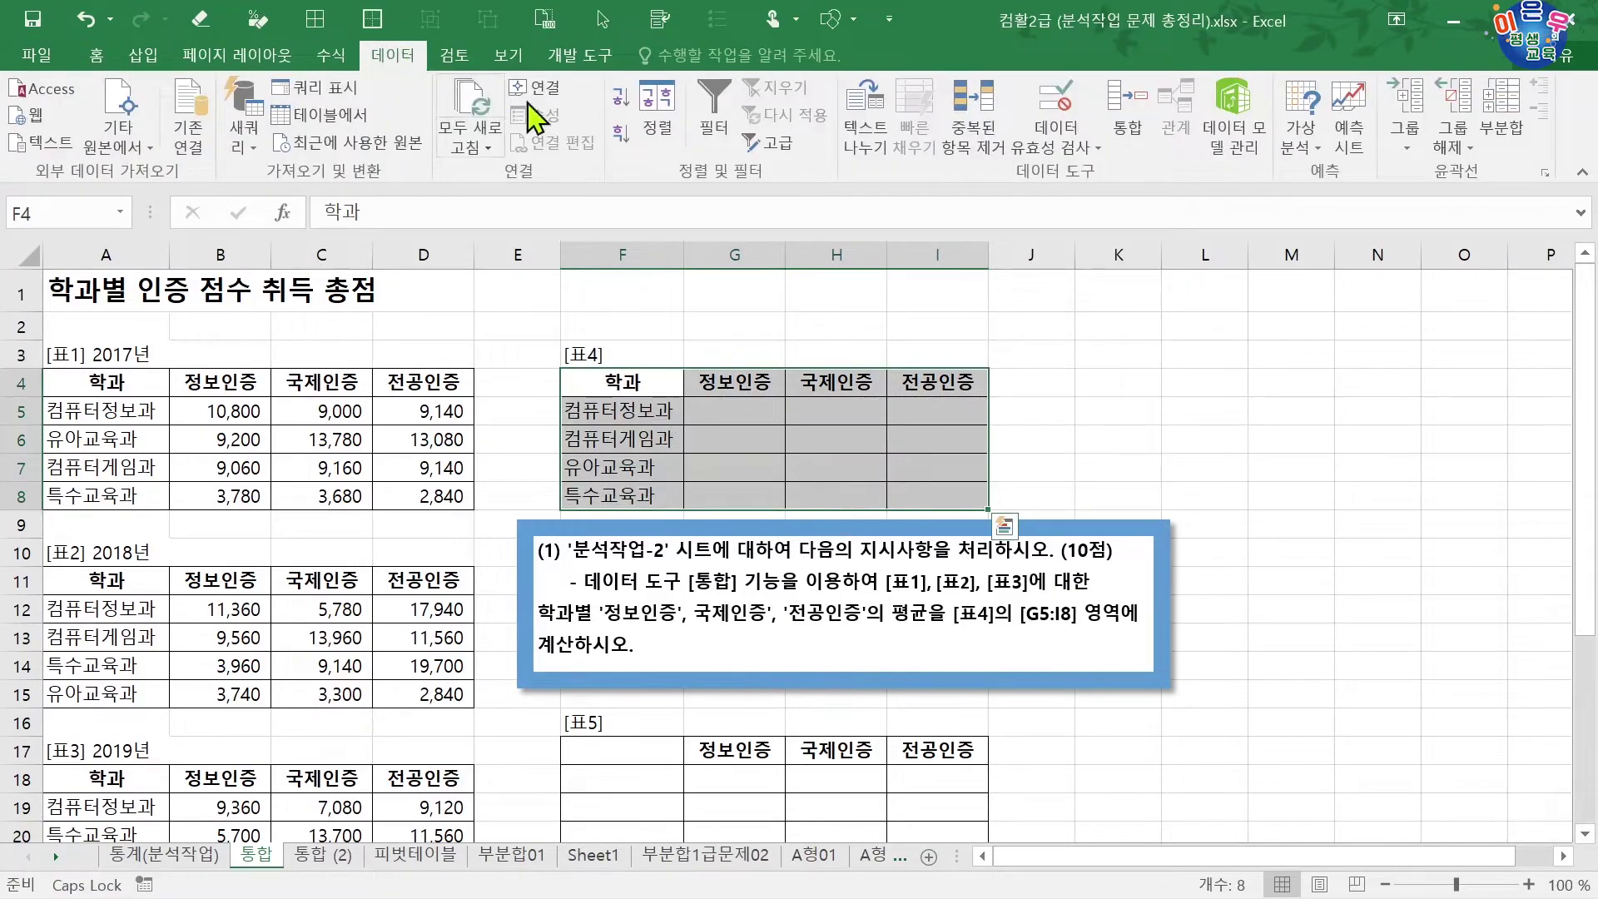
pyautogui.click(1127, 126)
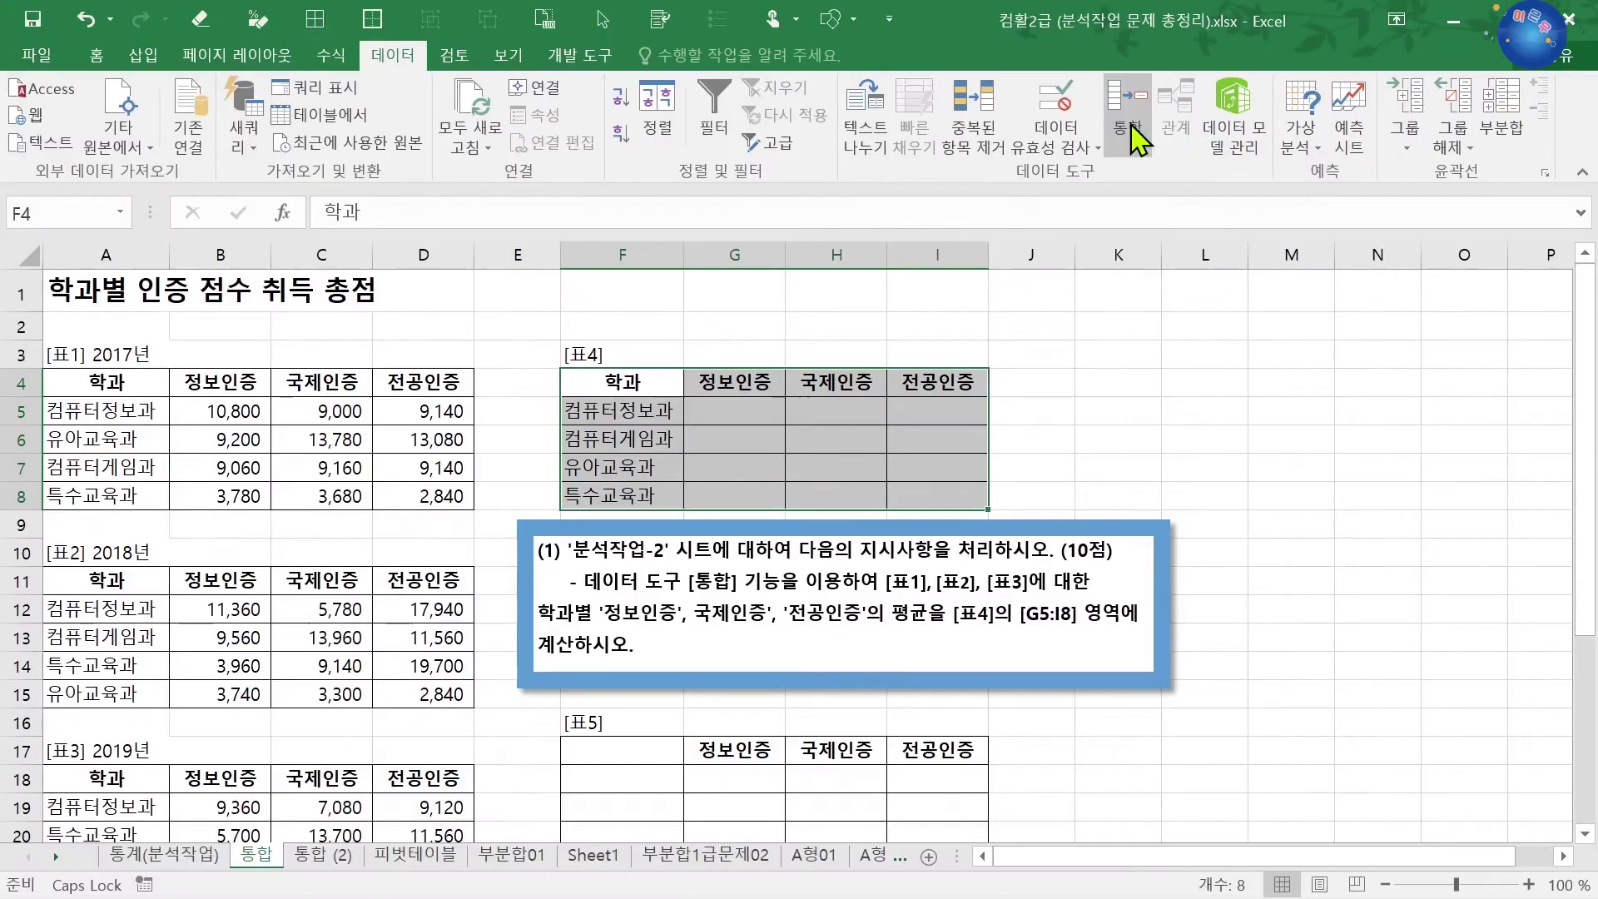
pyautogui.moveTo(447, 376); pyautogui.dragTo(941, 328)
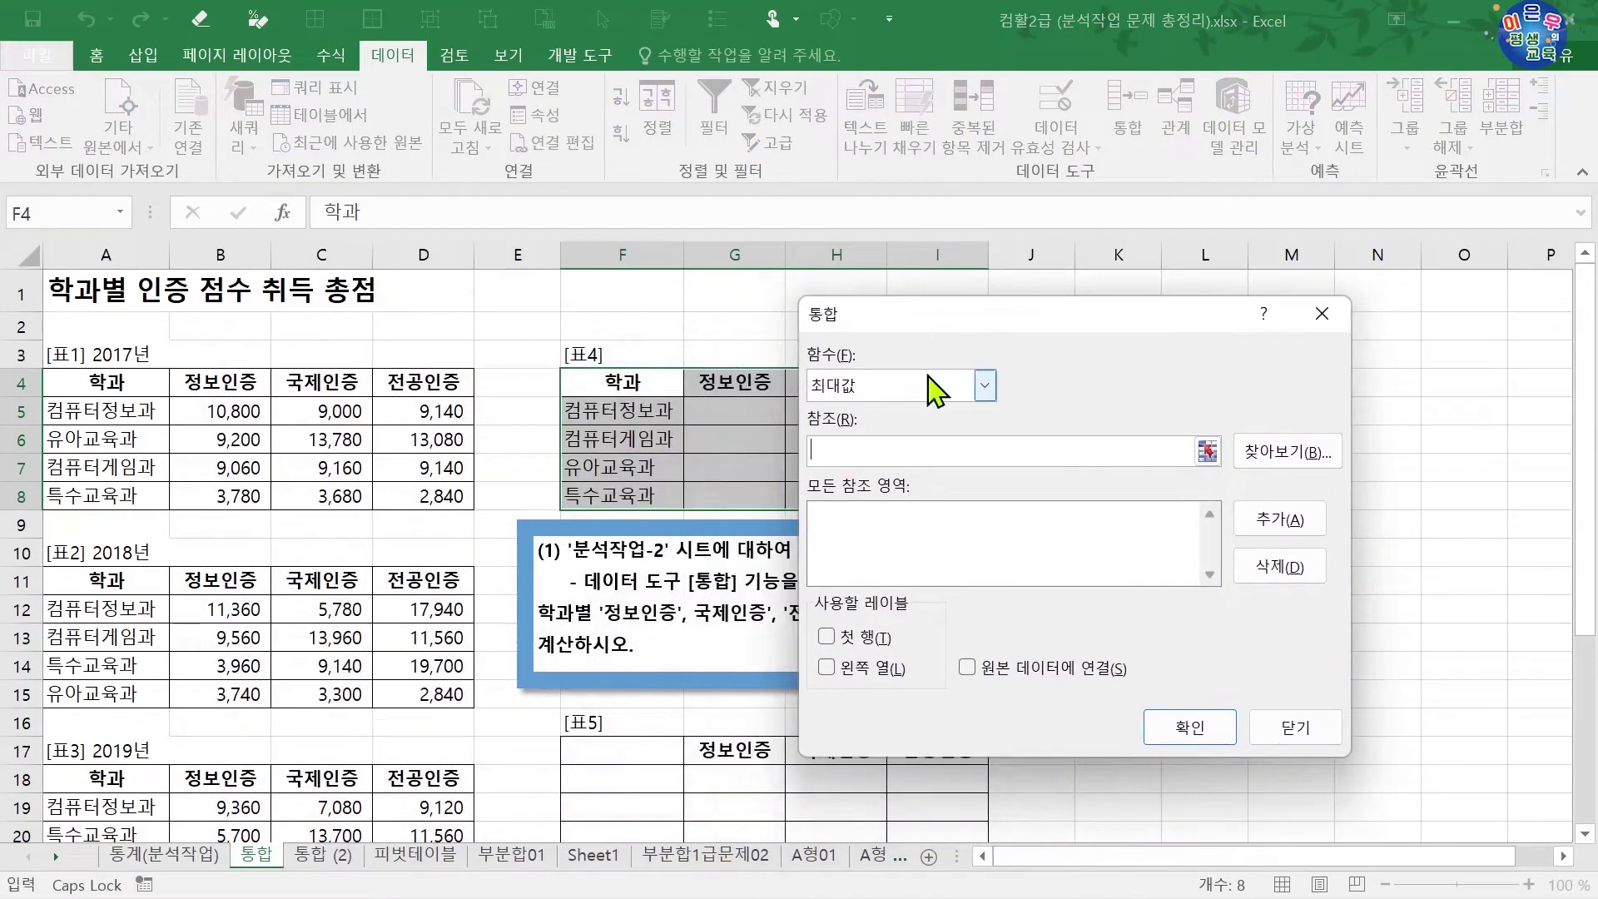
pyautogui.click(936, 385)
pyautogui.click(837, 455)
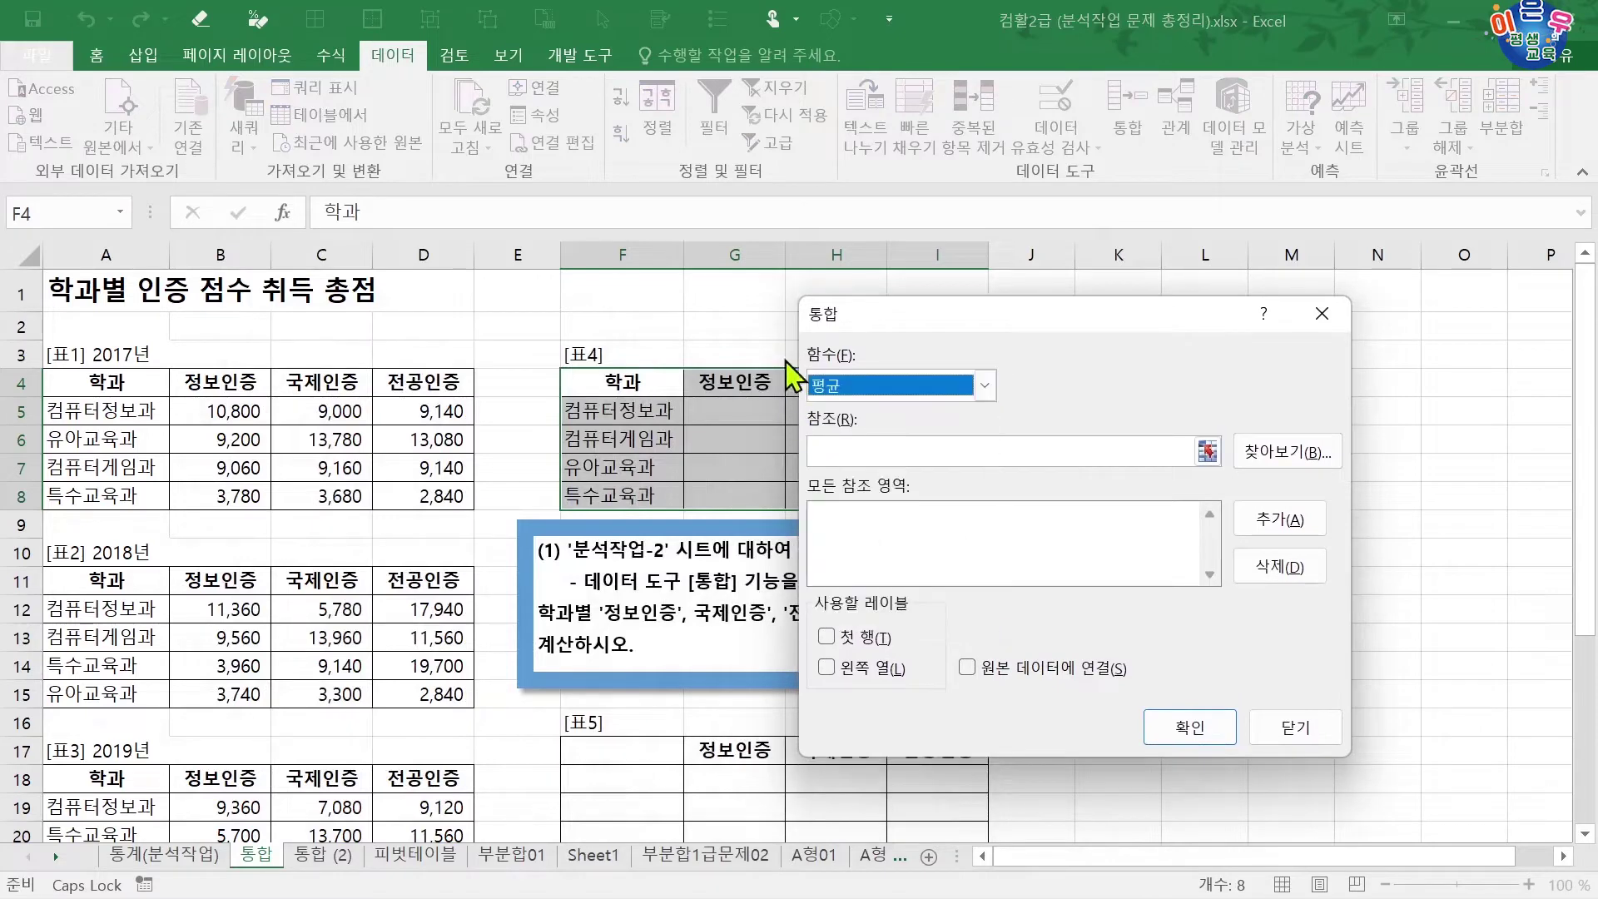
# Step: Add the source ranges A4:D8, A11:D15 and A18:D22 from [표1], [표2] and [표3] to the consolidation references
pyautogui.click(817, 450)
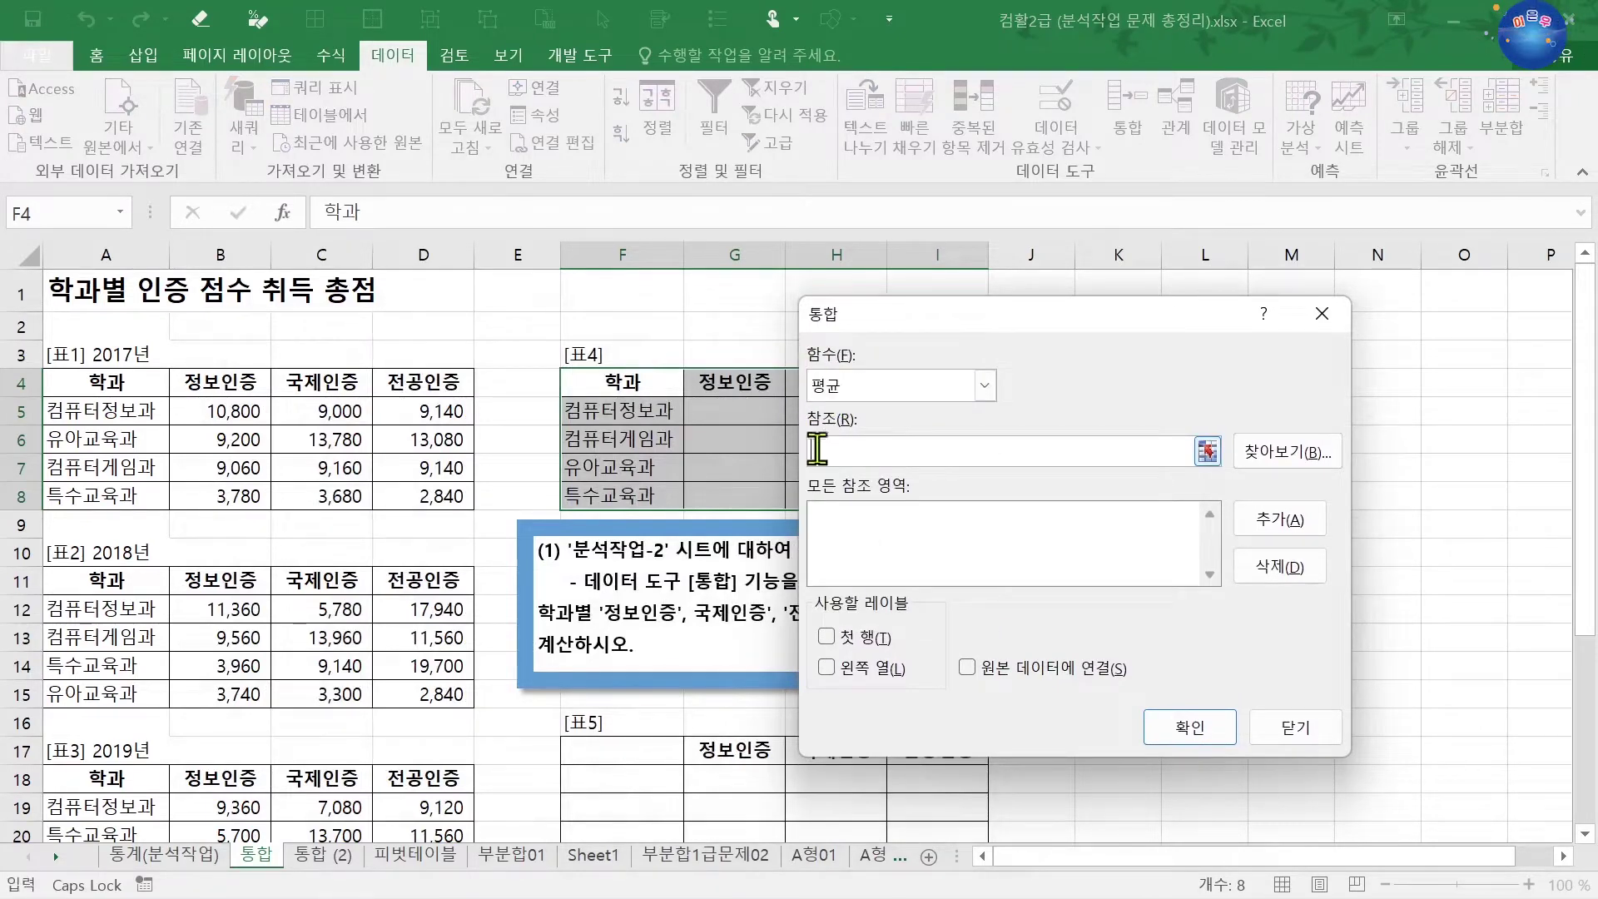
pyautogui.moveTo(114, 379); pyautogui.dragTo(424, 499)
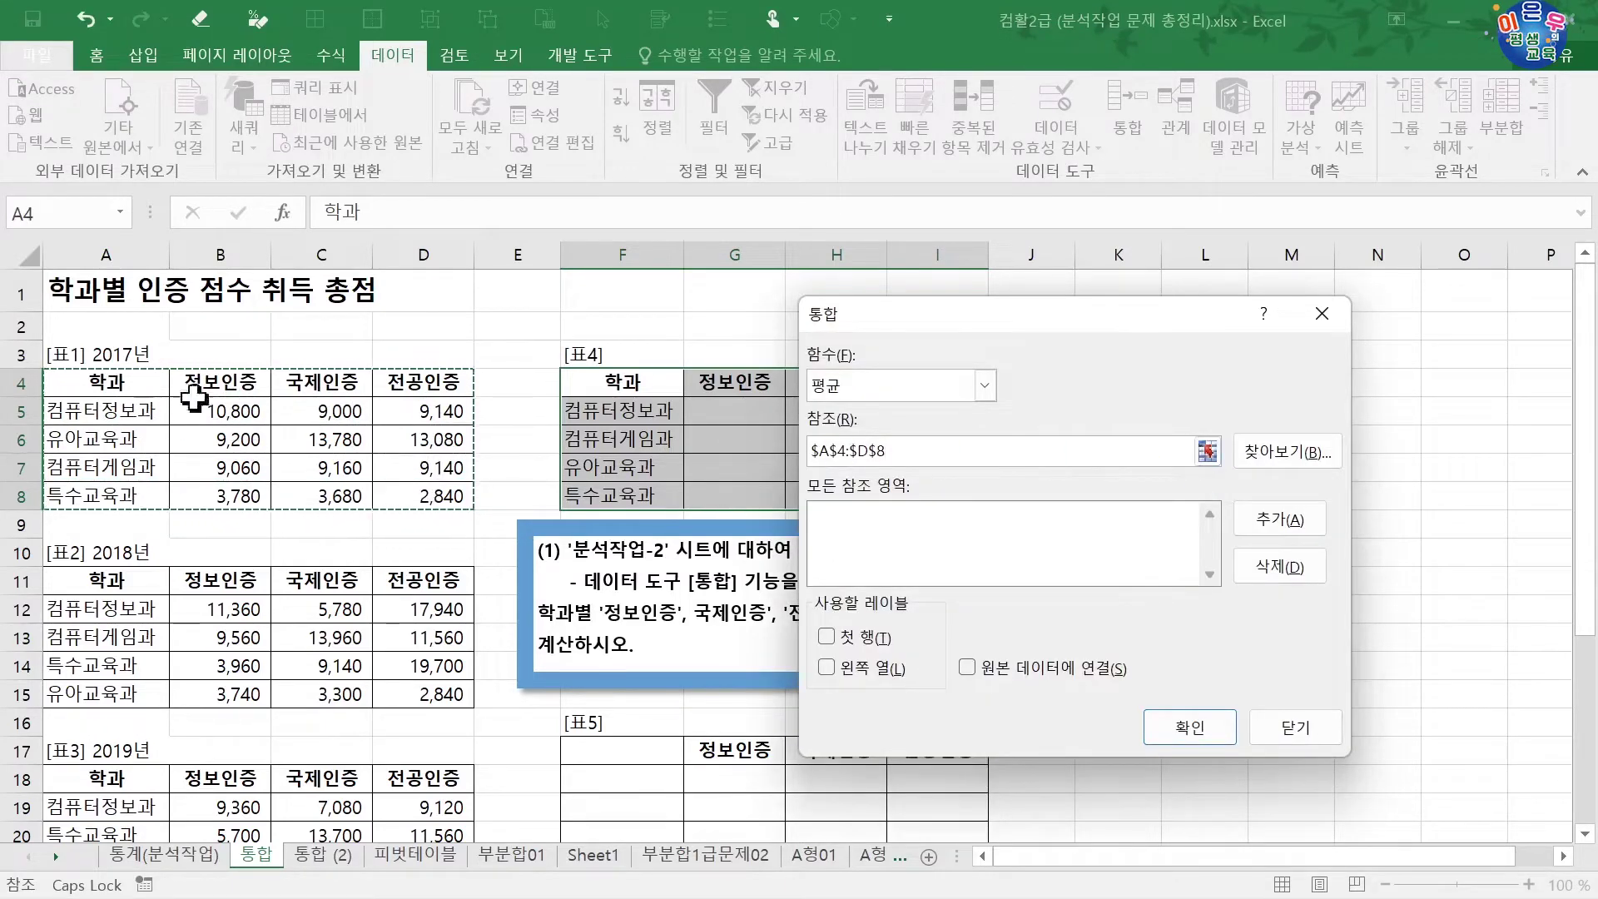
pyautogui.click(1281, 520)
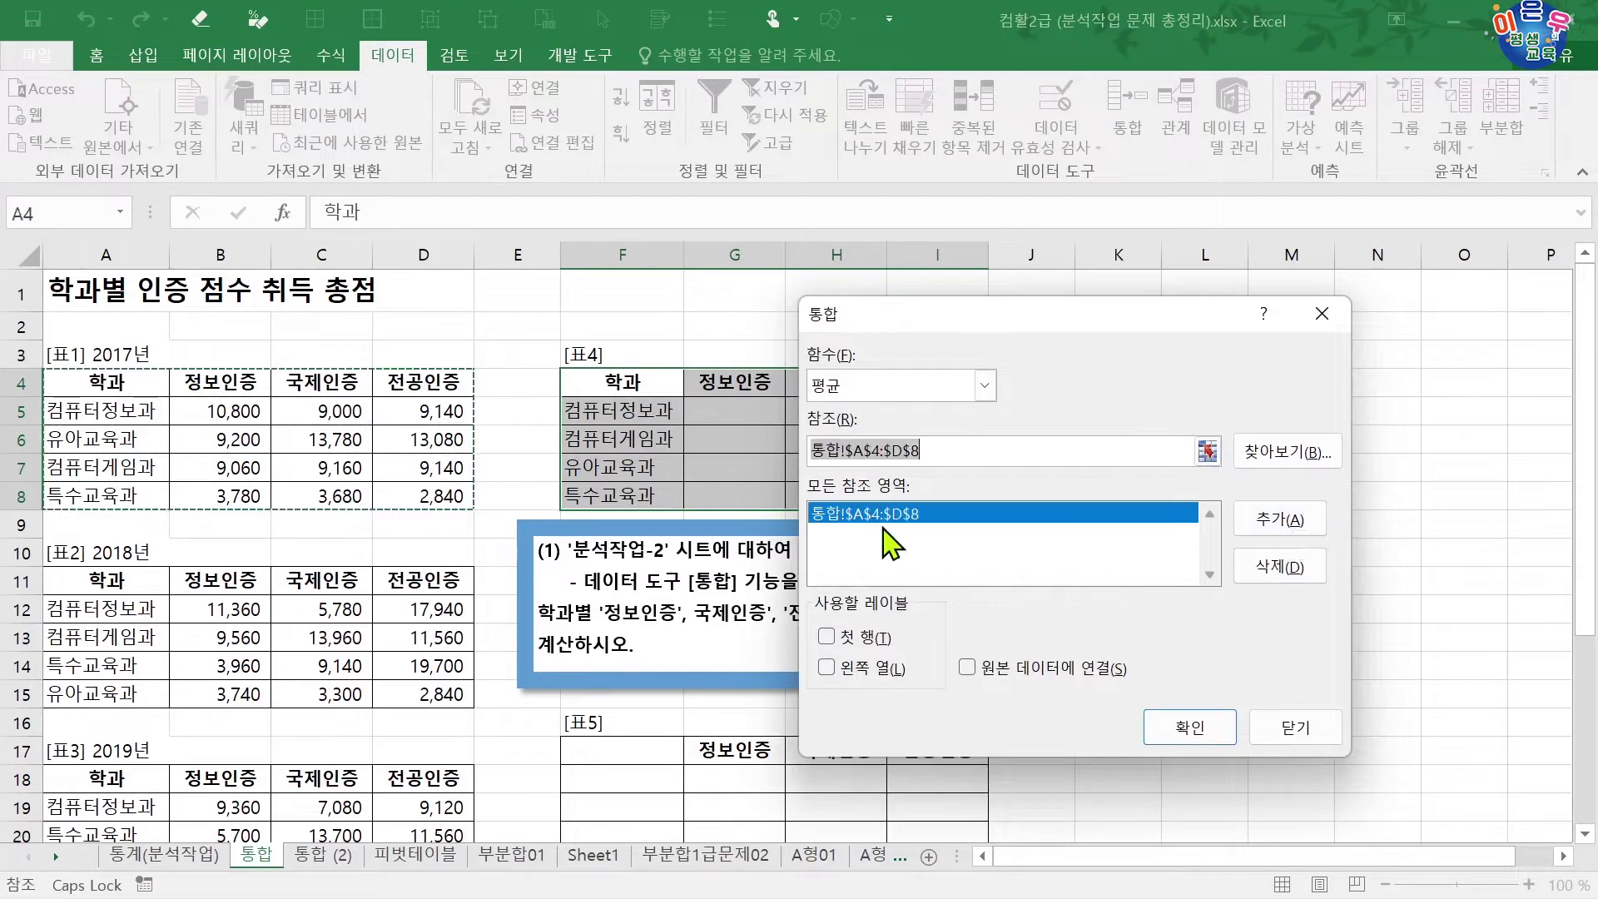
pyautogui.moveTo(128, 593); pyautogui.dragTo(433, 695)
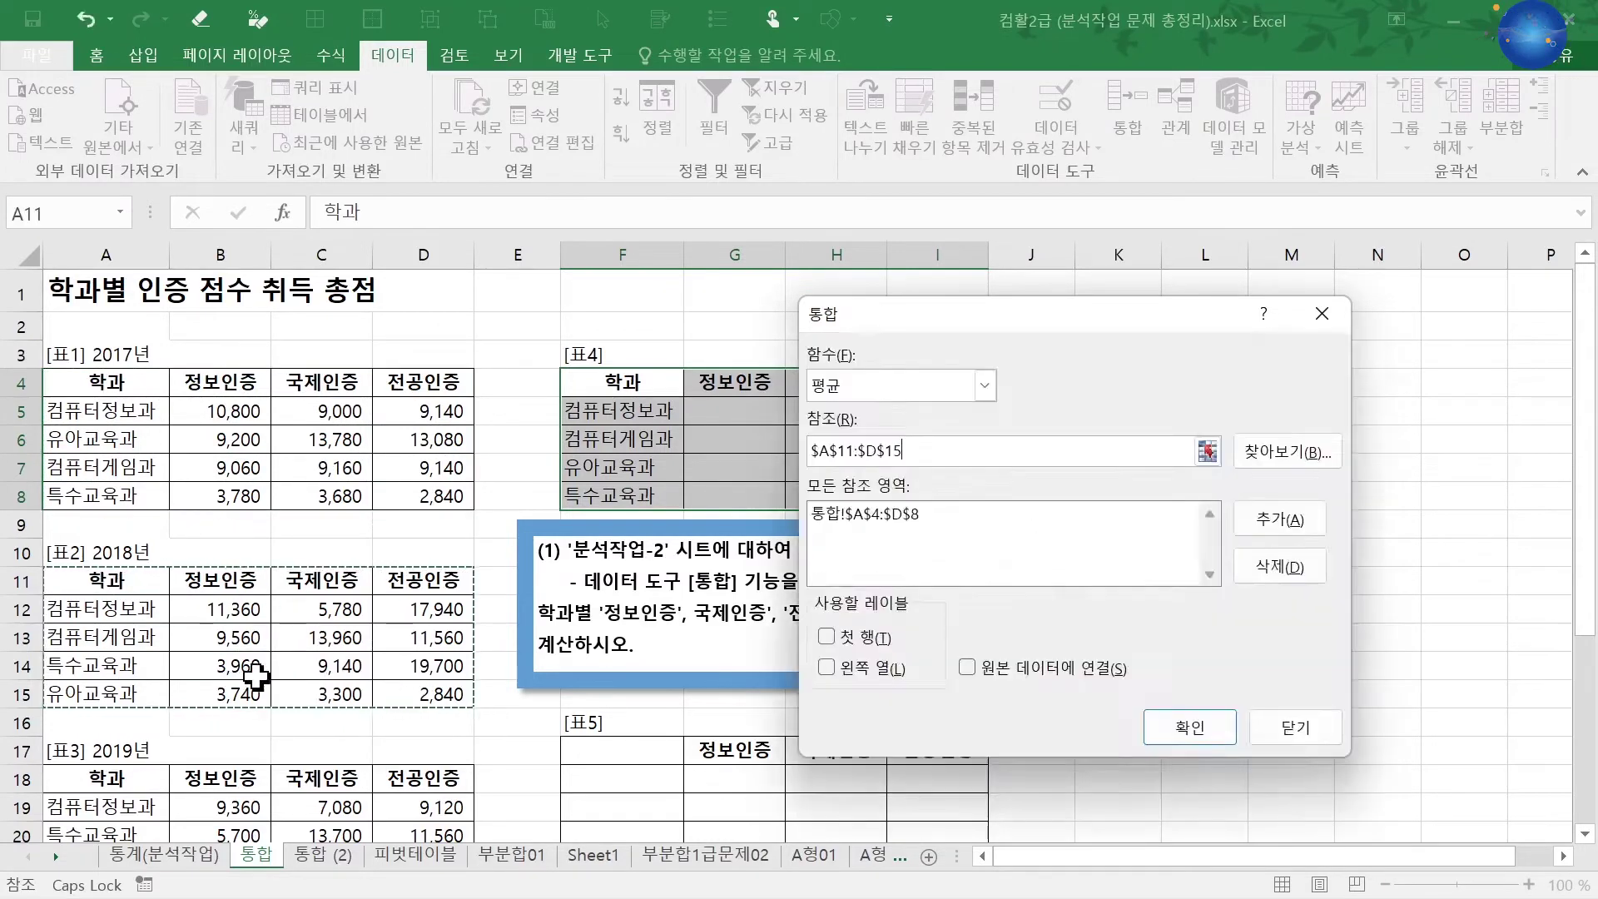
pyautogui.click(1278, 521)
pyautogui.scroll(-1, 342, 681)
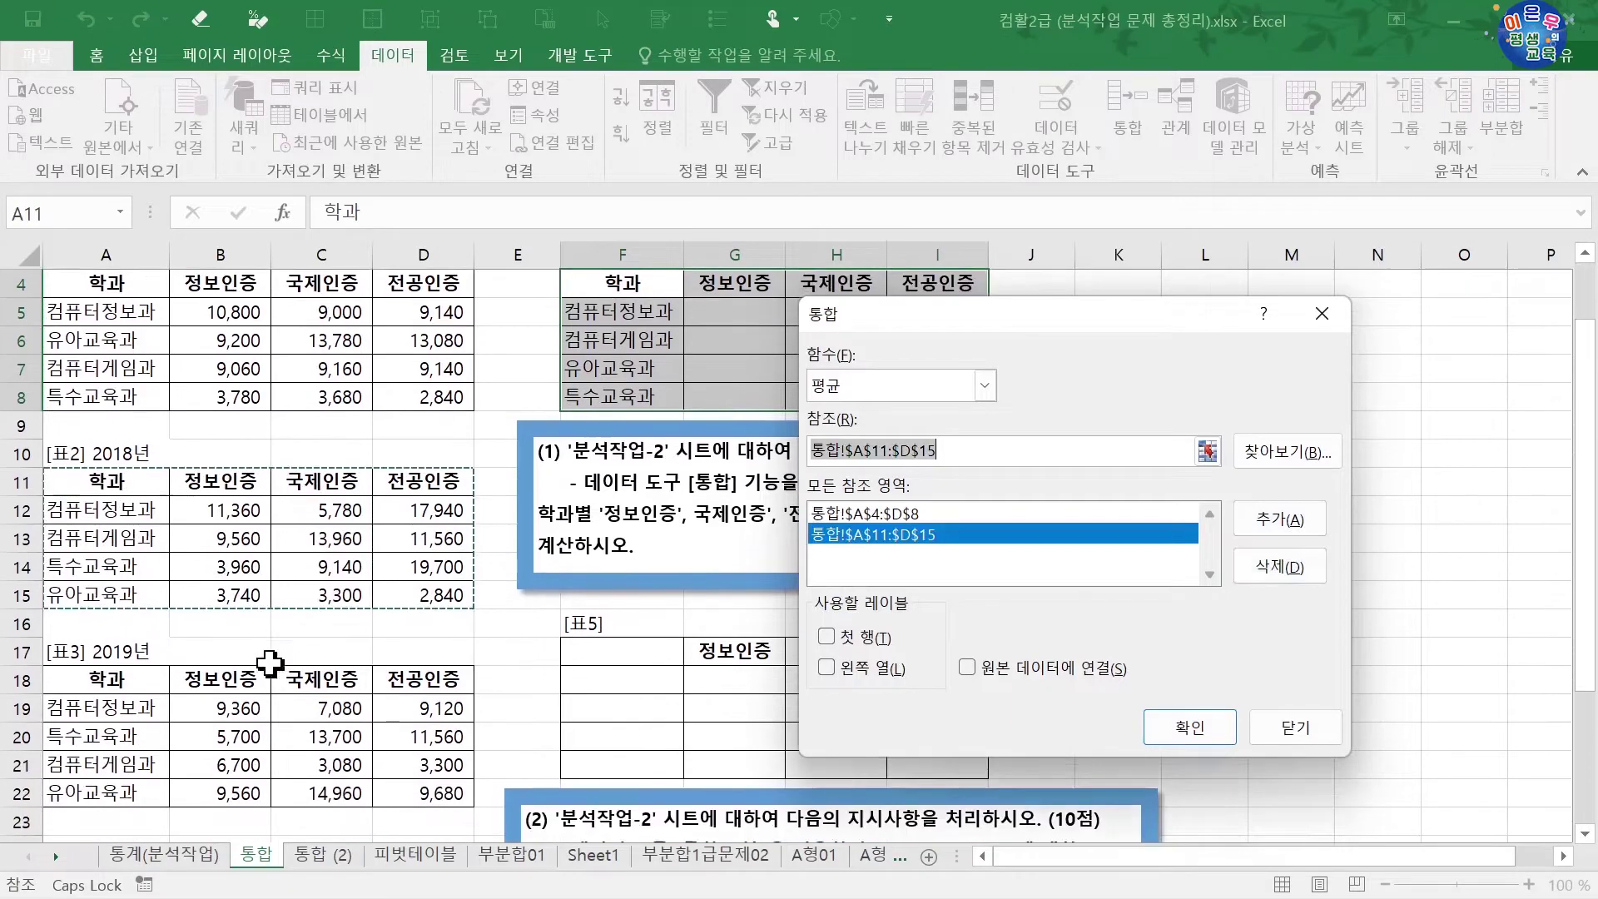
pyautogui.moveTo(104, 679); pyautogui.dragTo(402, 782)
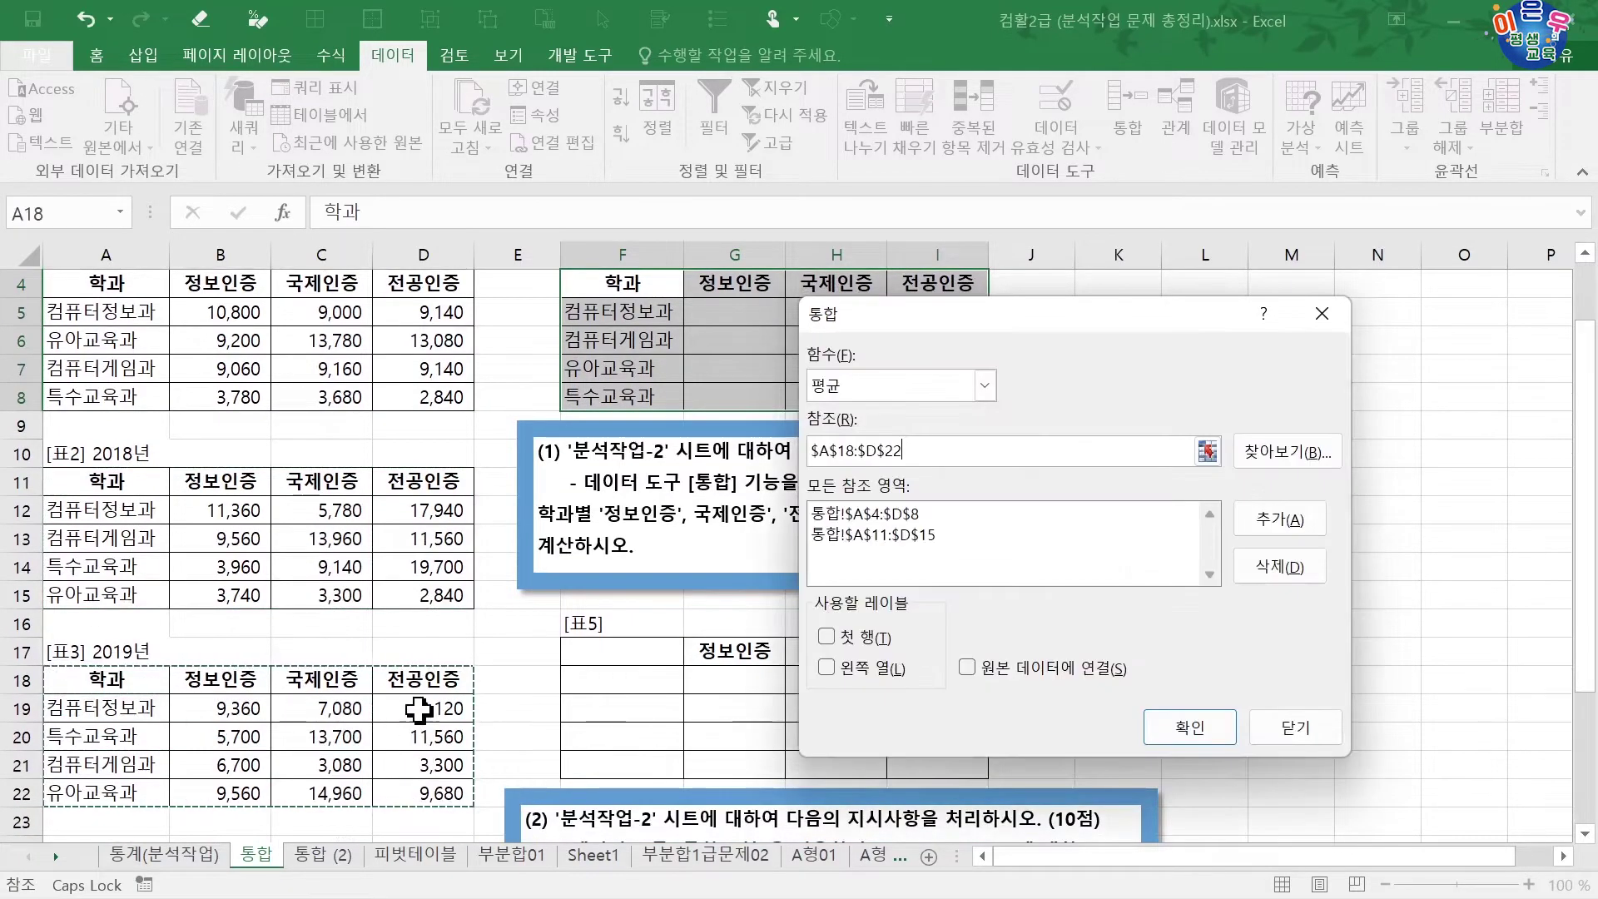
pyautogui.click(1263, 522)
# Step: Use both the first row (첫 행) and left column (왼쪽 열) as labels and run the consolidation into [표4]
pyautogui.scroll(1, 421, 474)
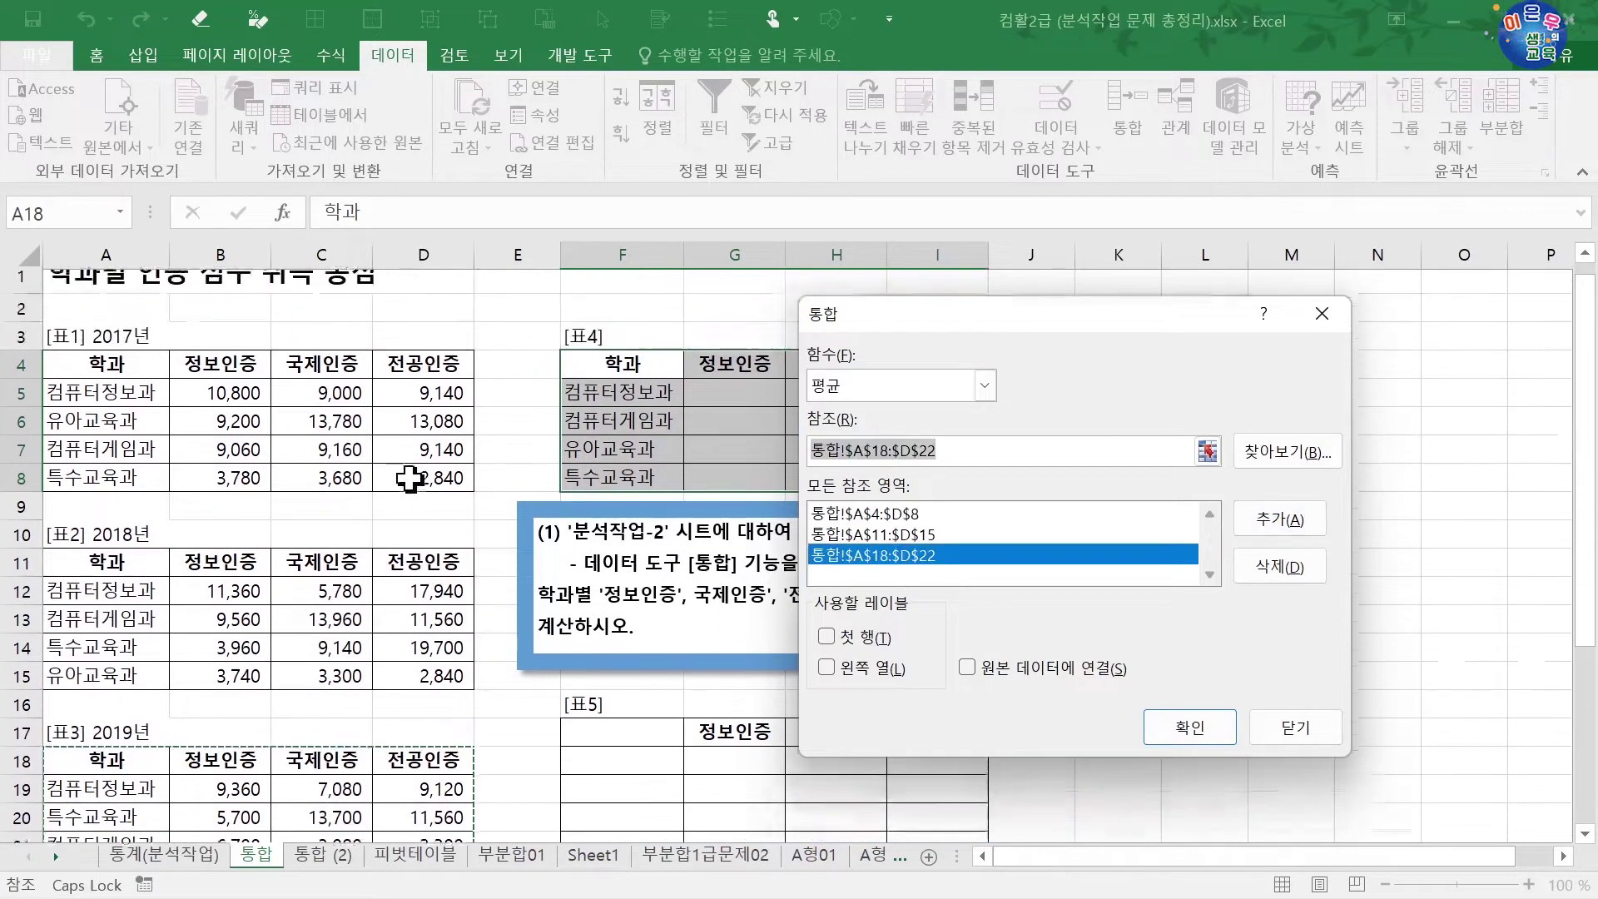
pyautogui.moveTo(923, 329); pyautogui.dragTo(1019, 499)
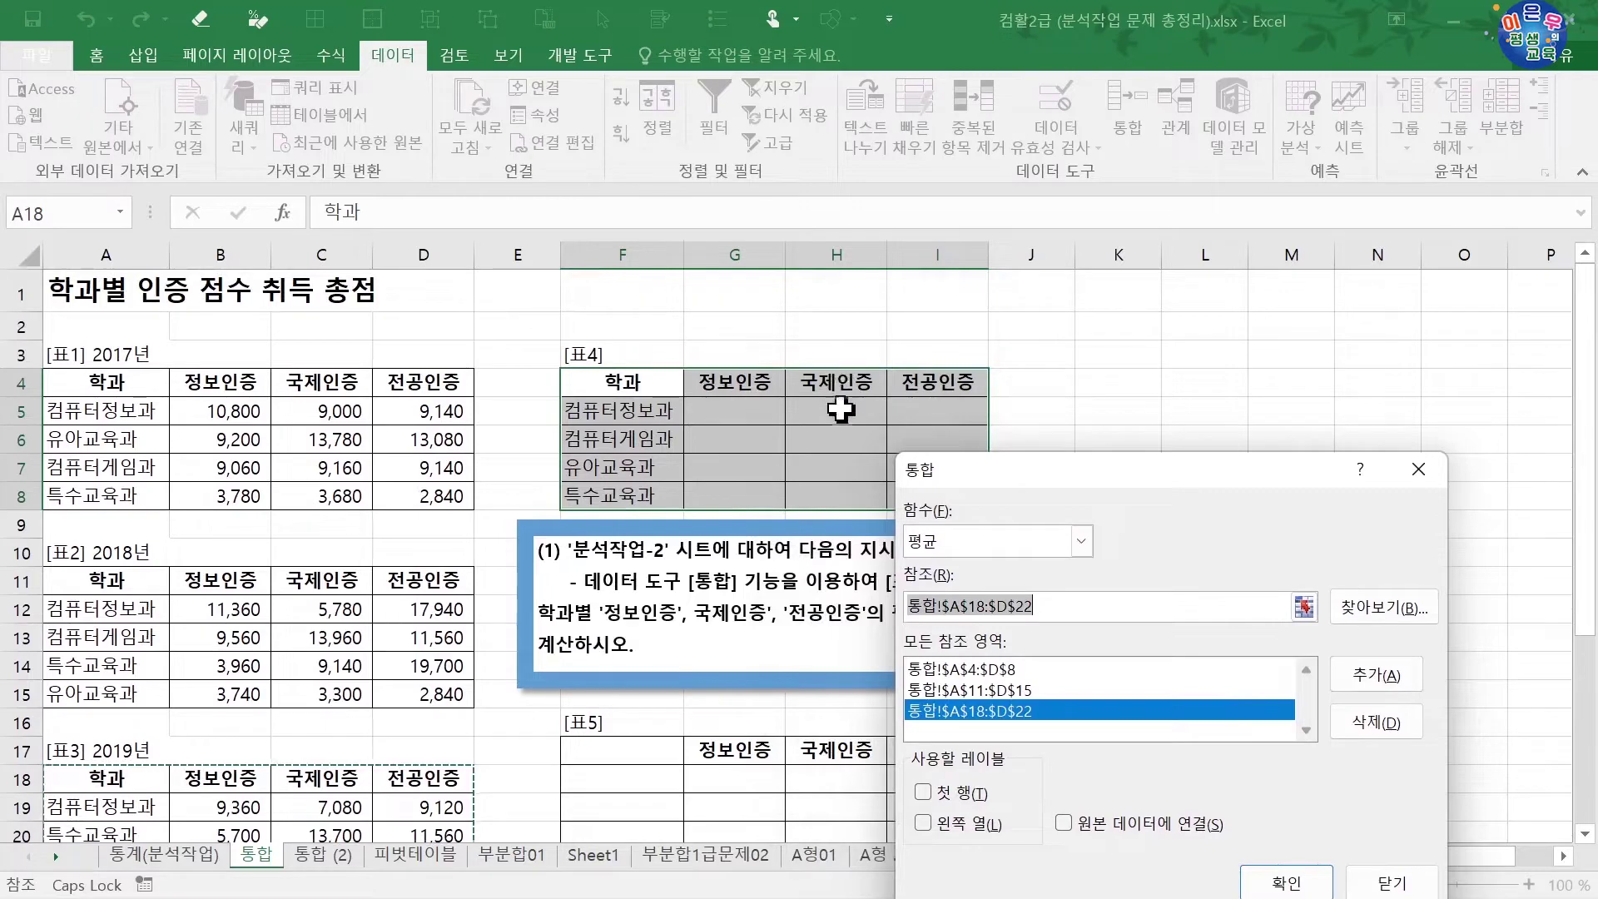
pyautogui.moveTo(956, 471); pyautogui.dragTo(849, 346)
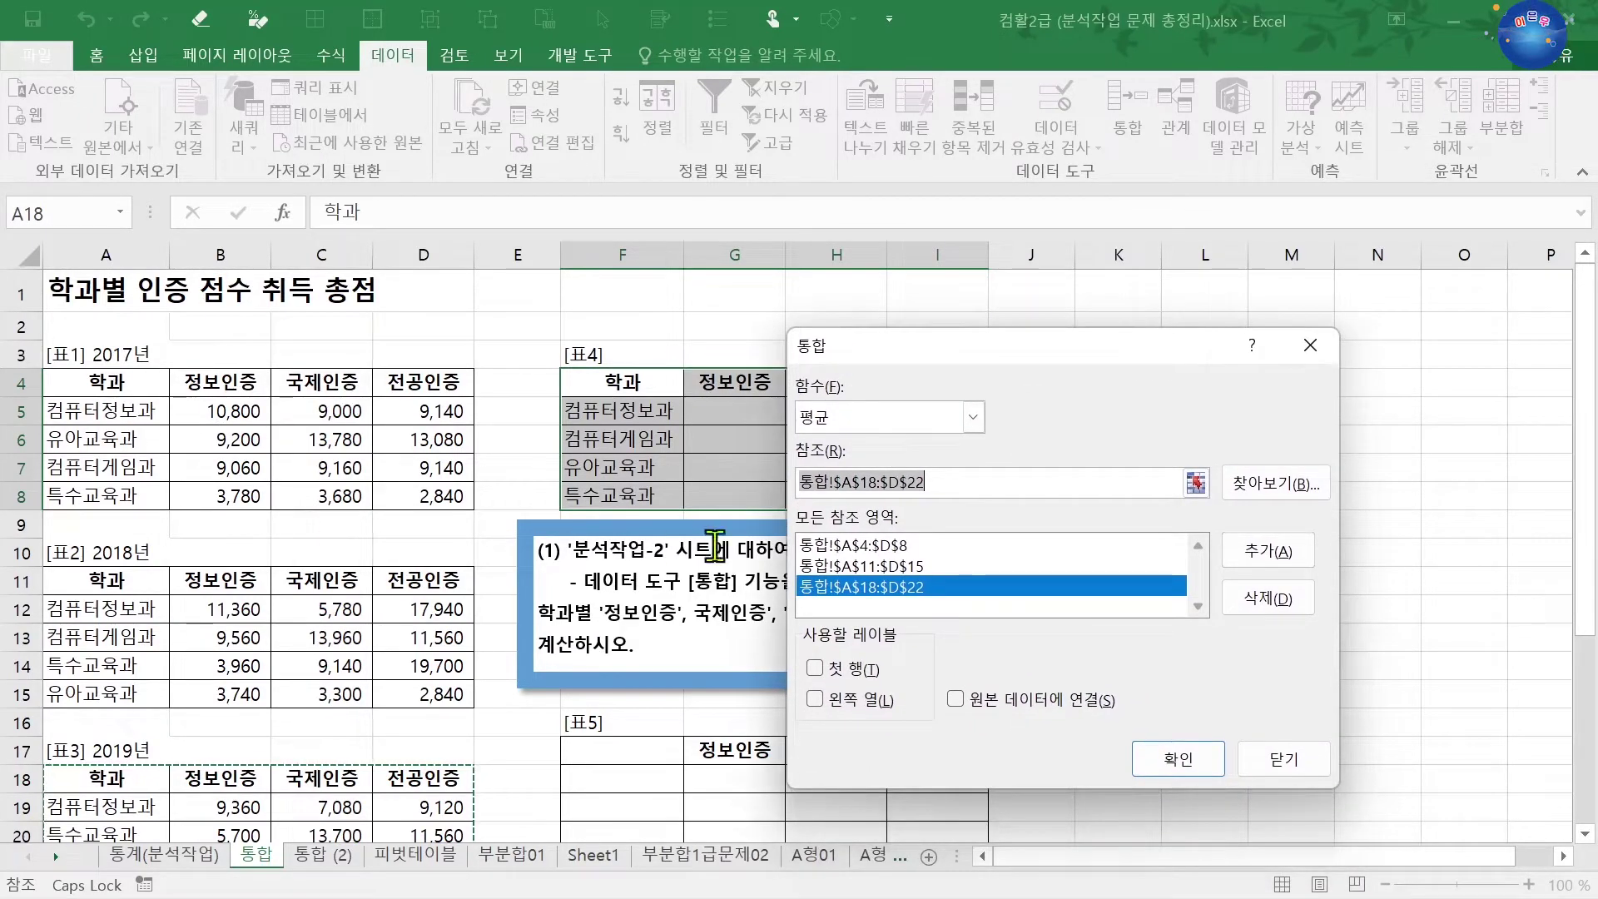
pyautogui.click(837, 671)
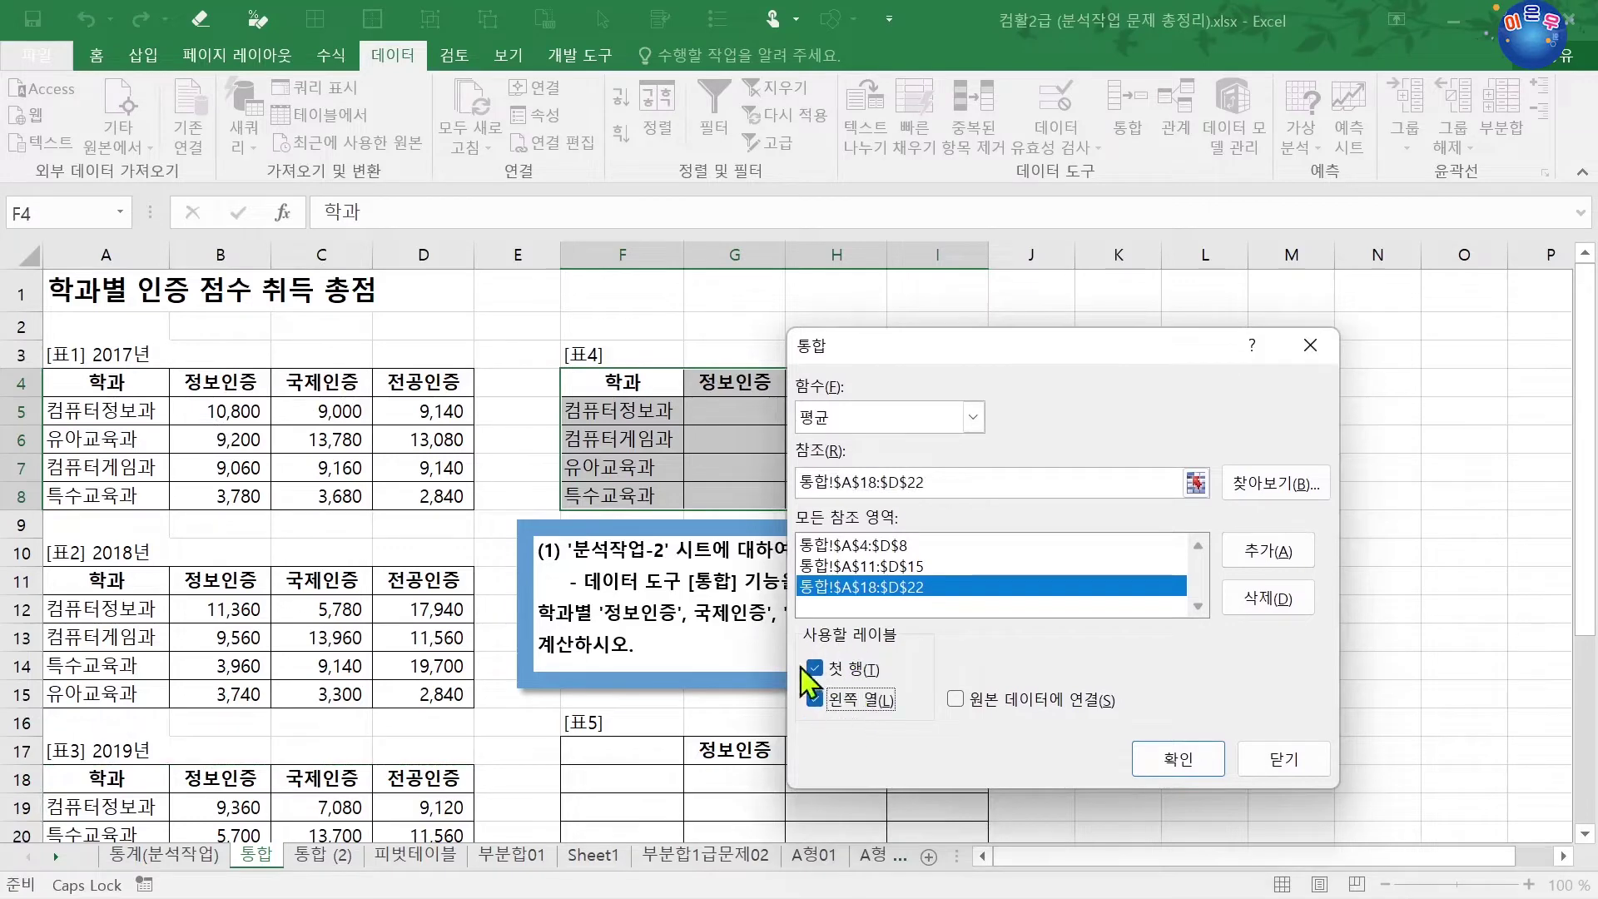
pyautogui.click(1176, 762)
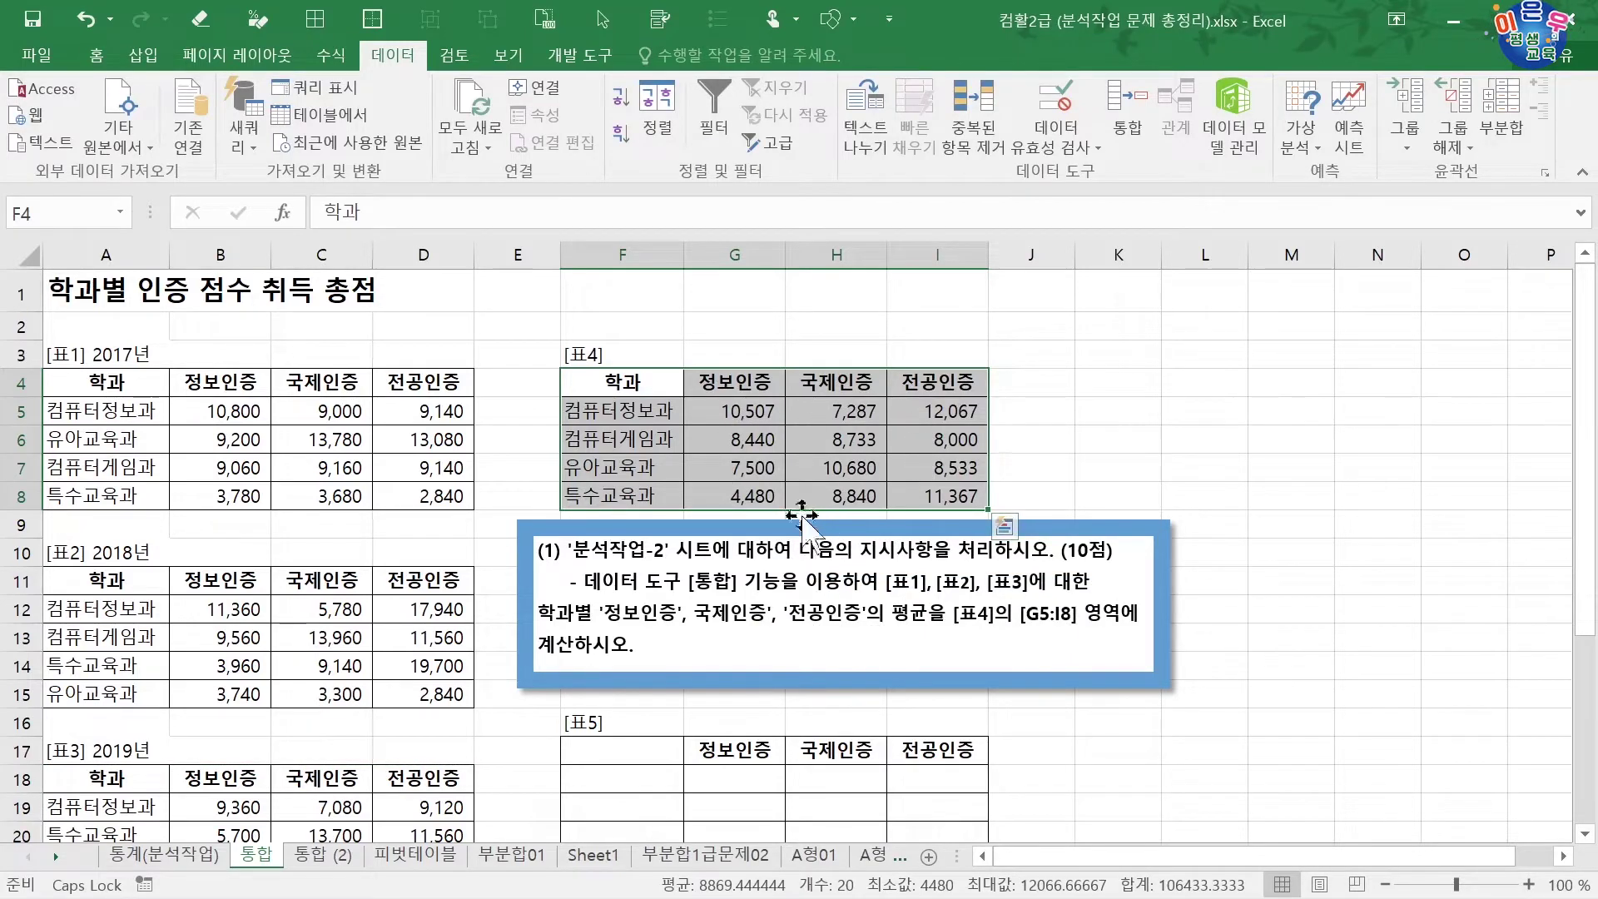
pyautogui.click(732, 438)
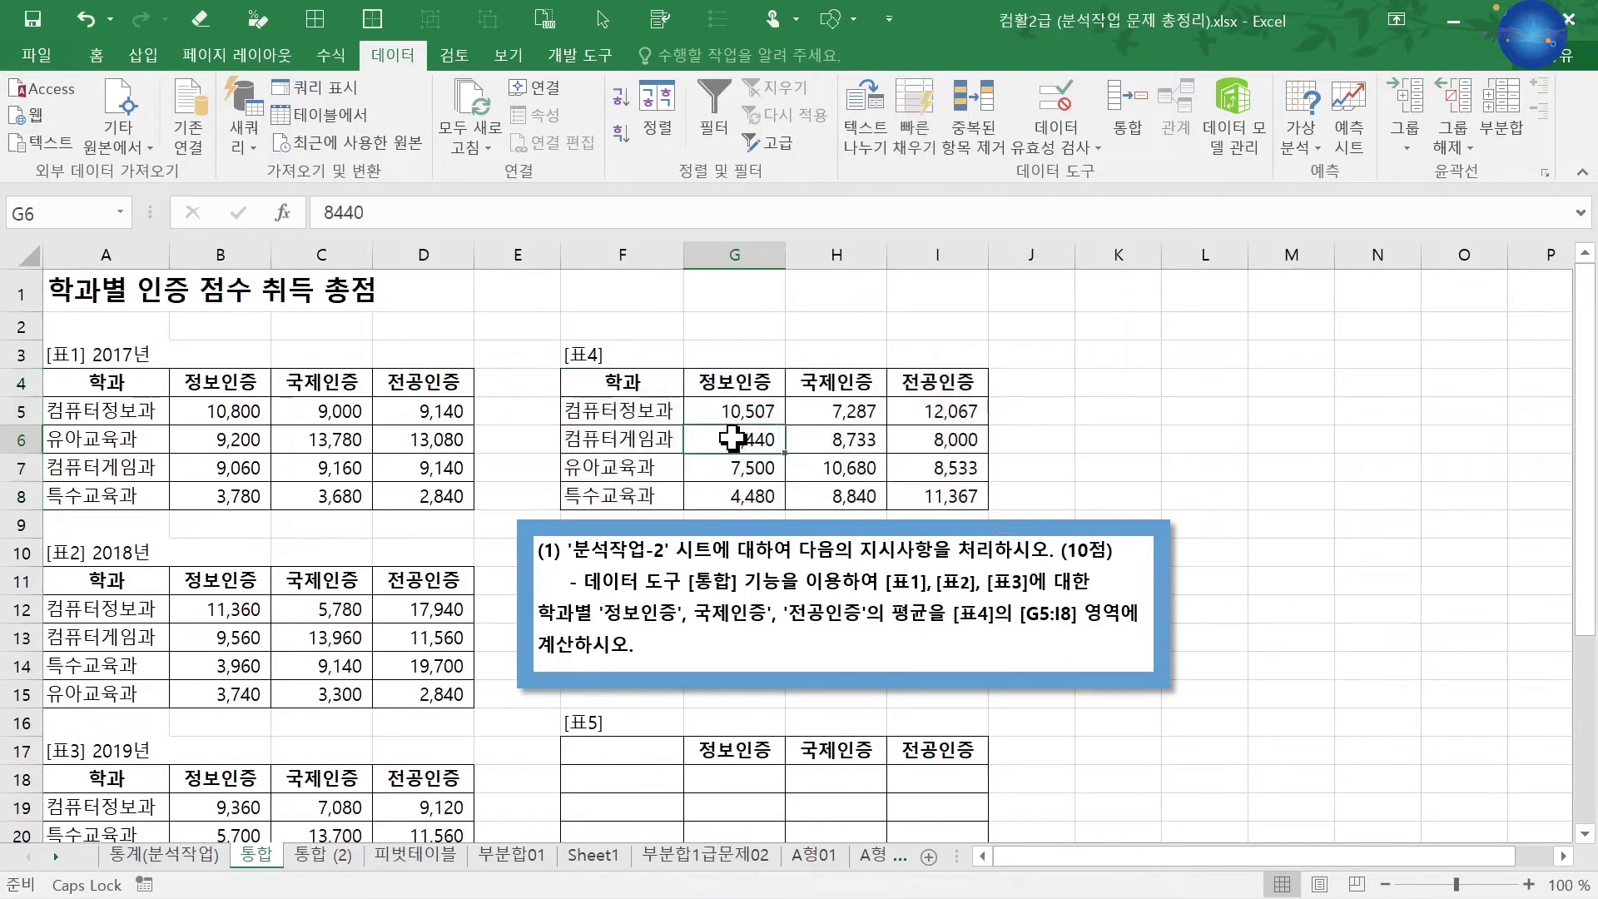
# Step: Examine the second task's instructions and compare the empty first column of [표5] with the department columns of the source tables
pyautogui.scroll(-3, 732, 438)
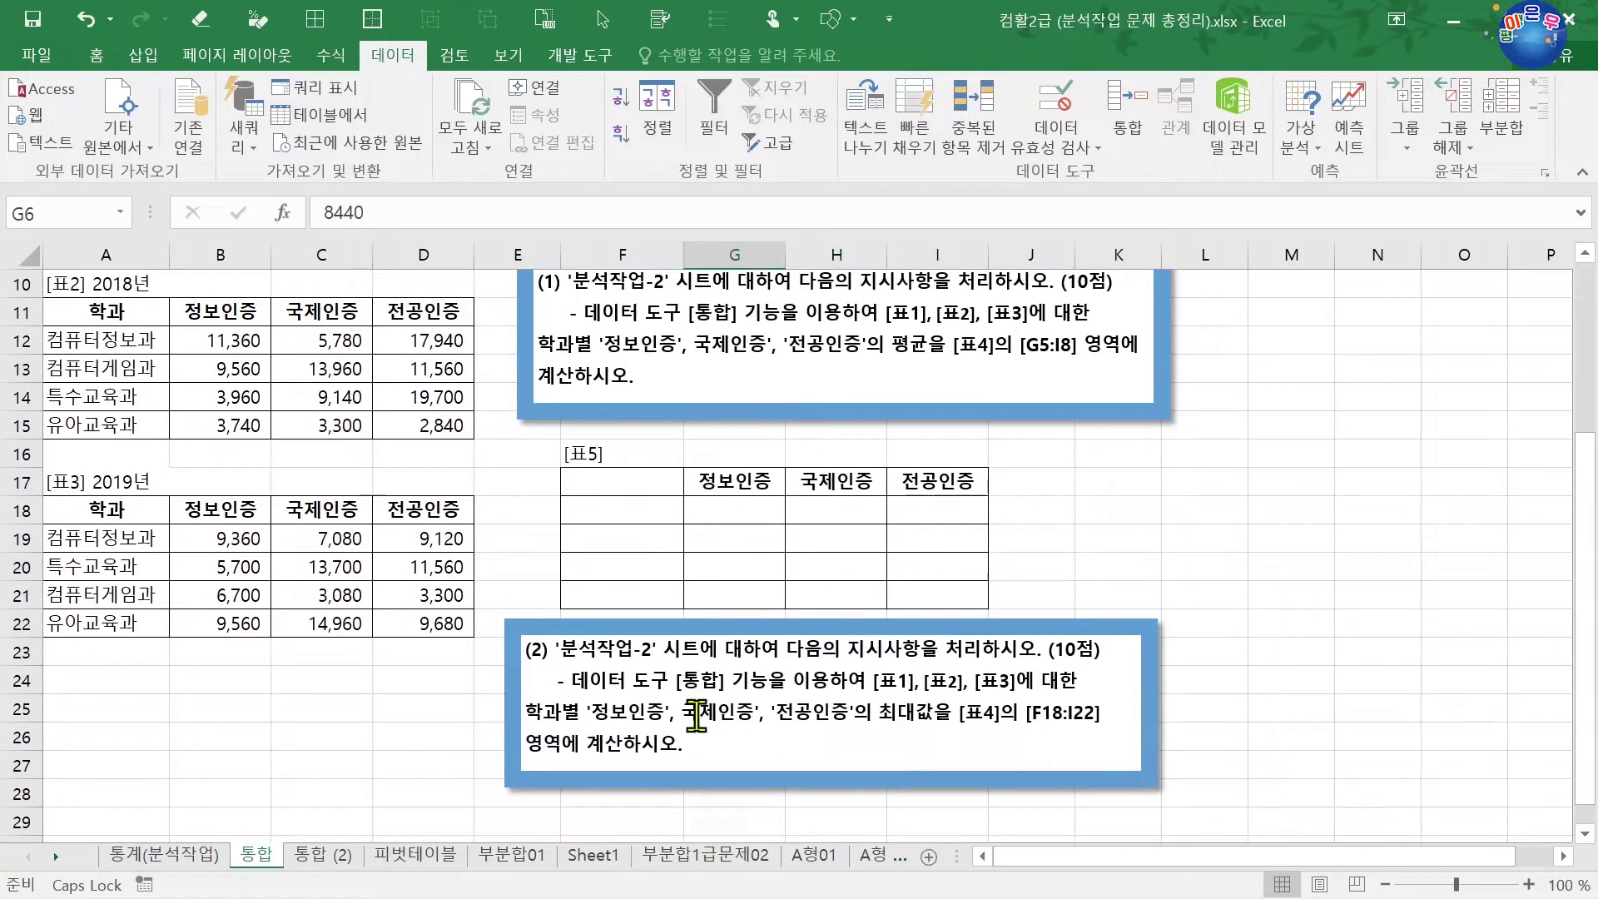
pyautogui.moveTo(616, 495); pyautogui.dragTo(624, 597)
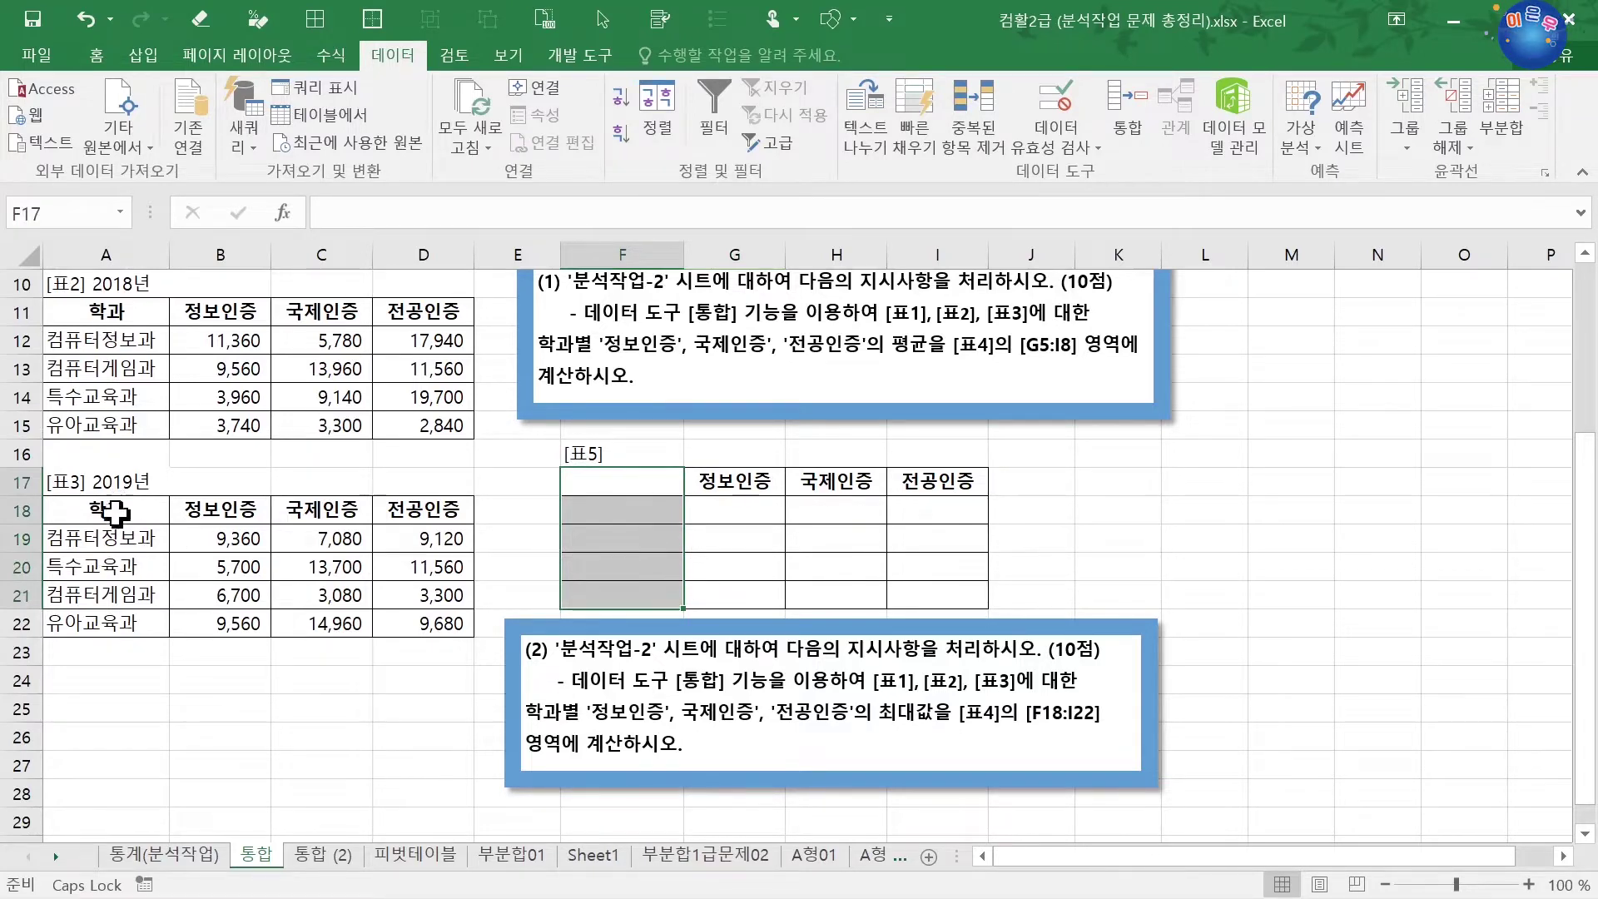
pyautogui.scroll(3, 110, 553)
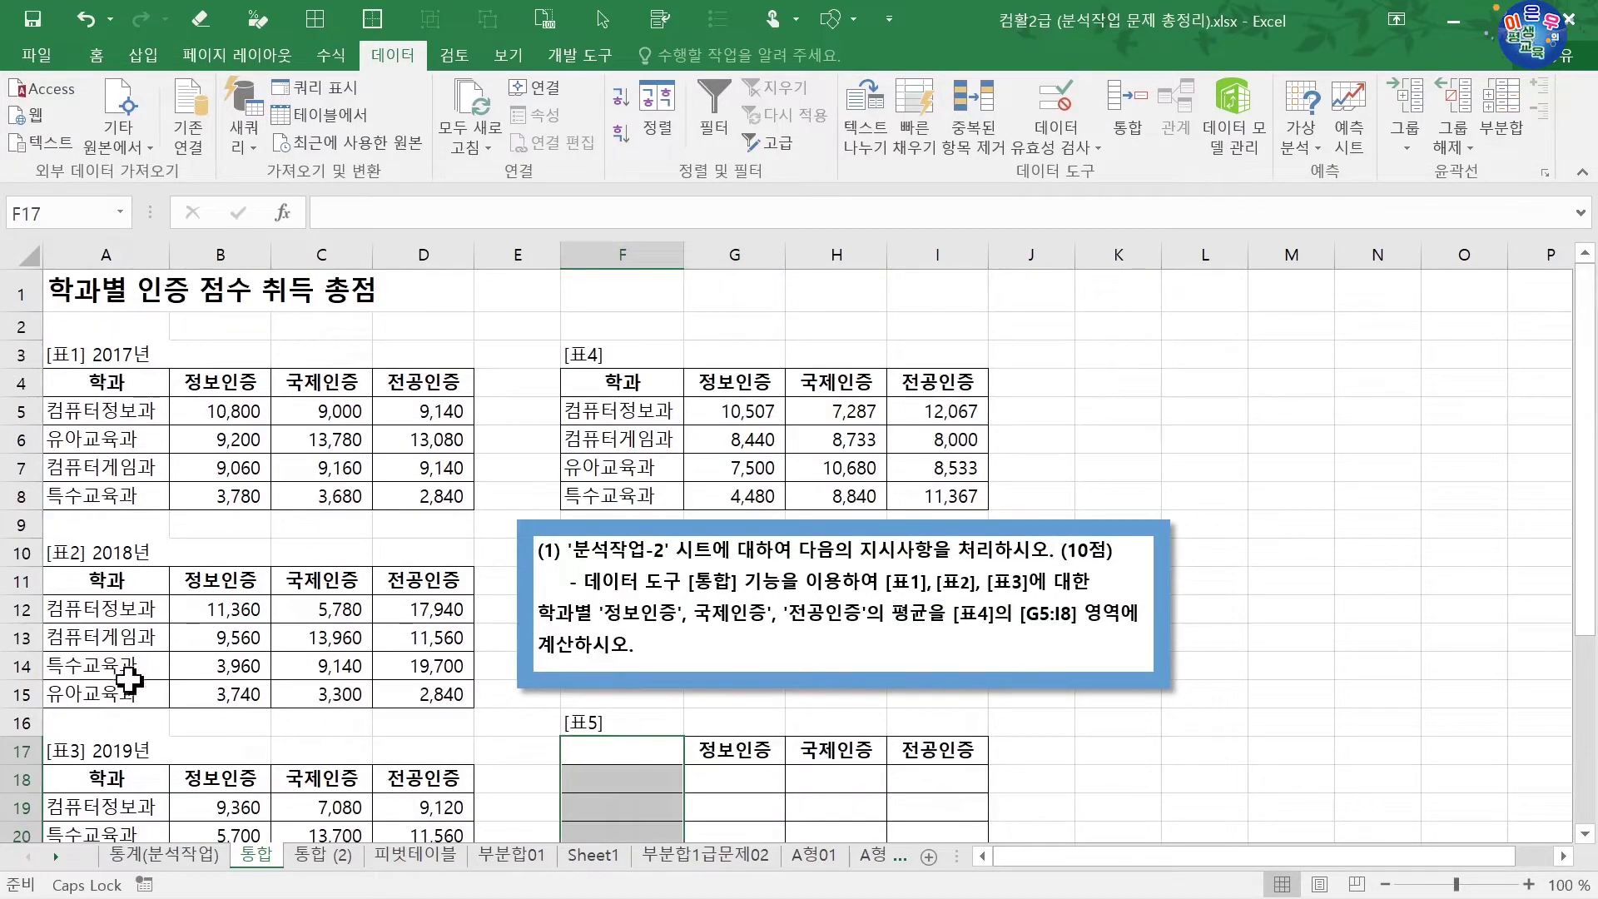
pyautogui.scroll(-1, 129, 680)
pyautogui.moveTo(639, 653); pyautogui.dragTo(647, 764)
pyautogui.scroll(-1, 679, 706)
pyautogui.scroll(-1, 681, 694)
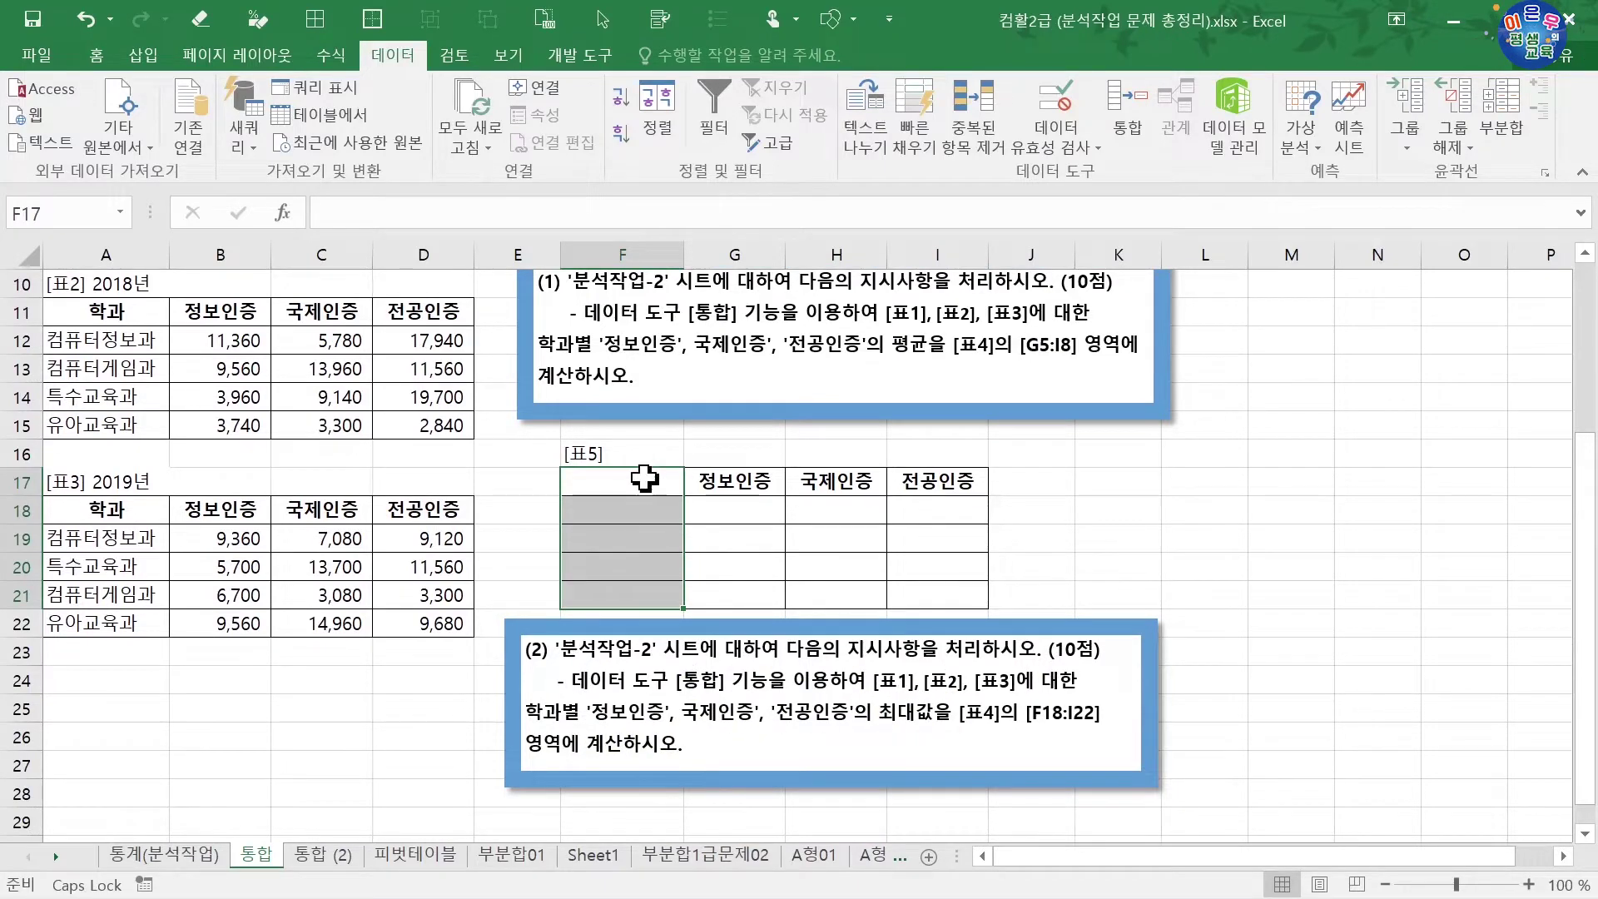
# Step: Start a Consolidate operation for the [표5] range F17:I21 and delete all three existing source references
pyautogui.moveTo(645, 479); pyautogui.dragTo(935, 587)
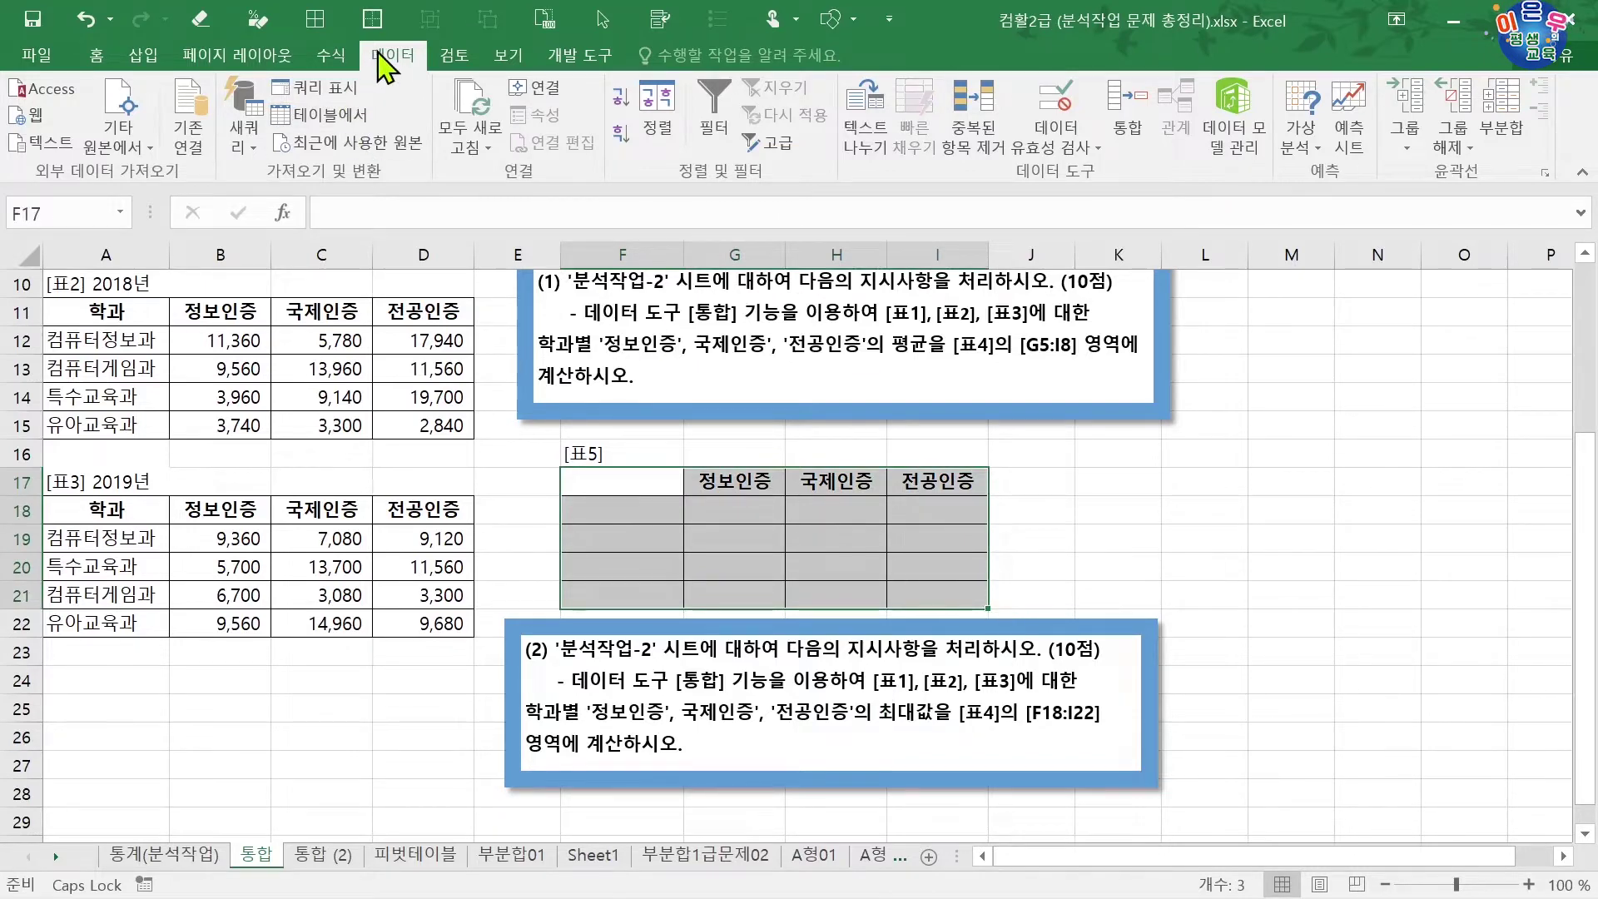
pyautogui.click(1119, 113)
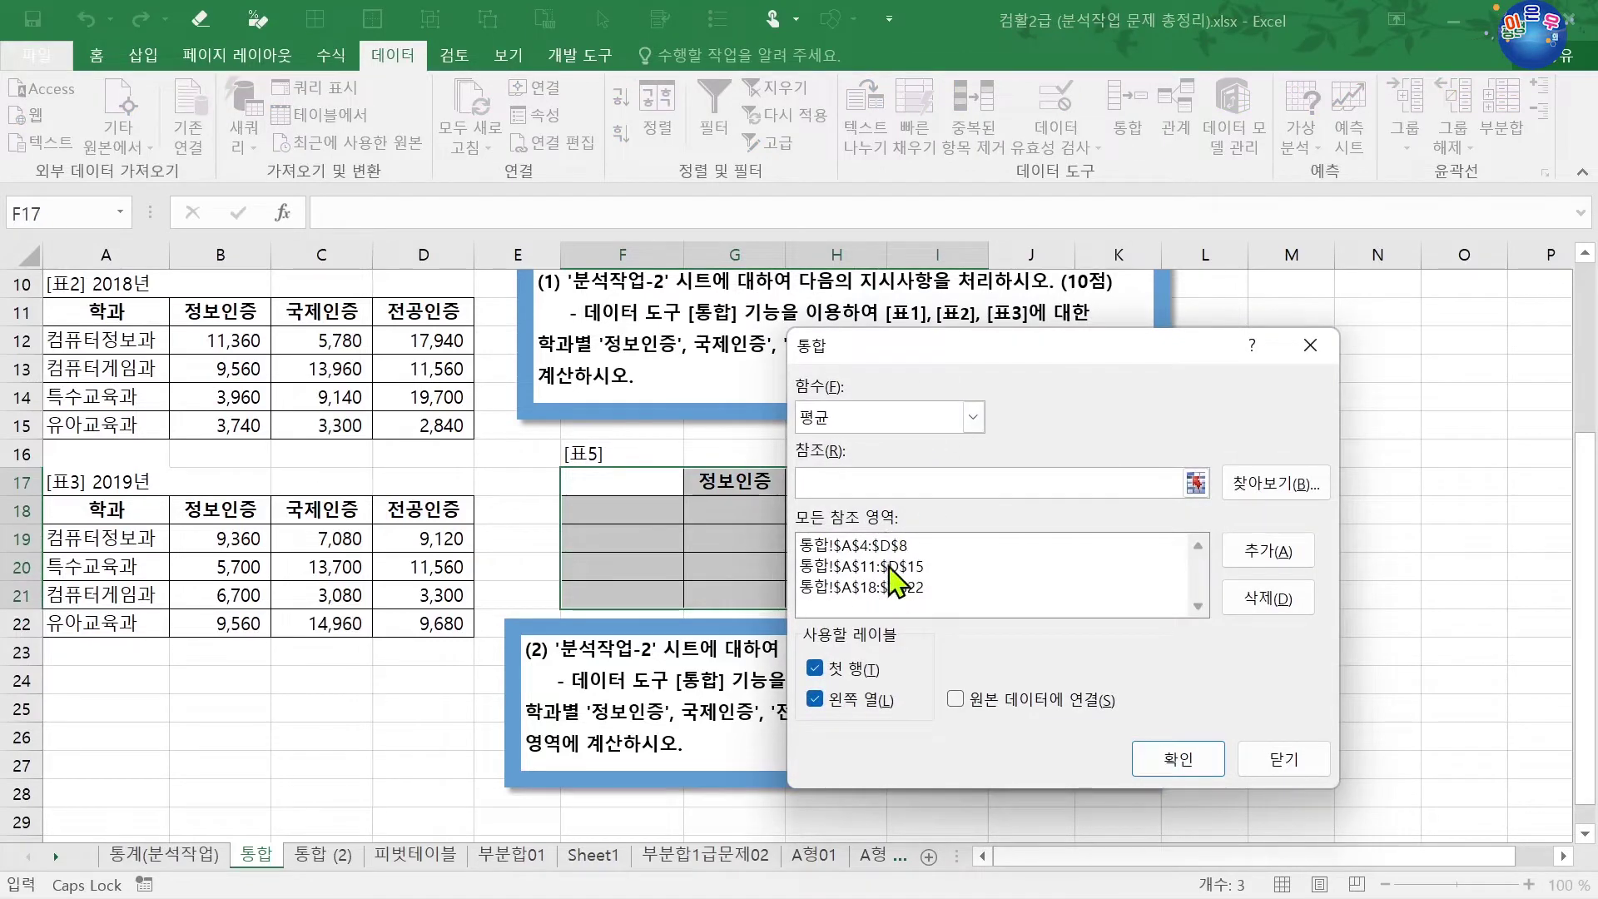
pyautogui.click(900, 545)
pyautogui.click(1267, 597)
pyautogui.click(978, 545)
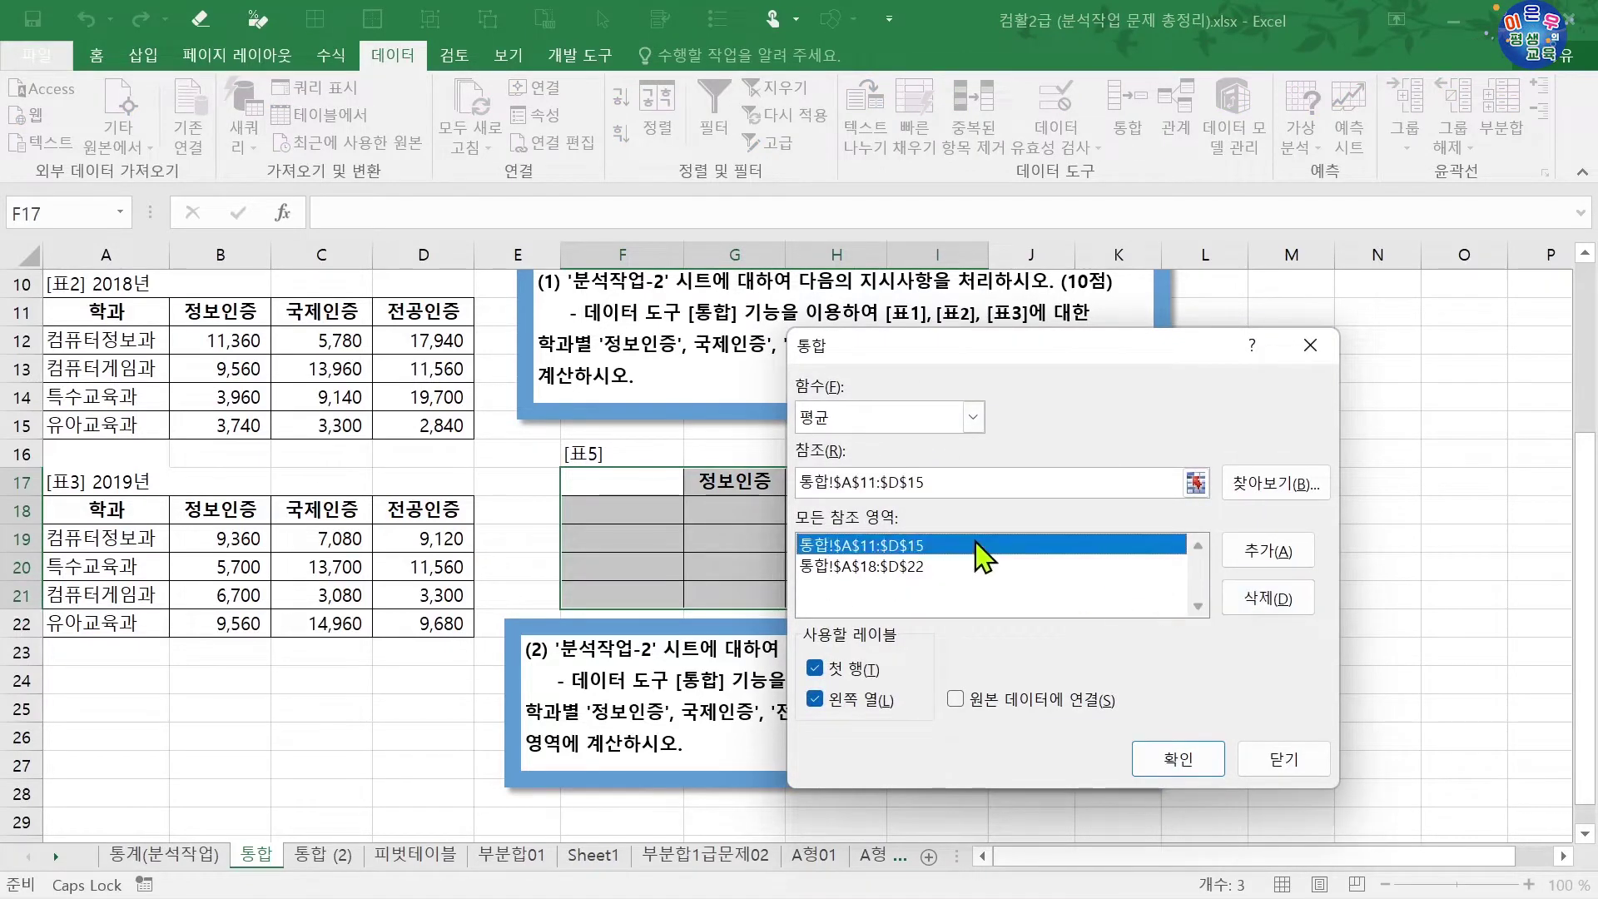
pyautogui.click(1267, 598)
pyautogui.click(991, 546)
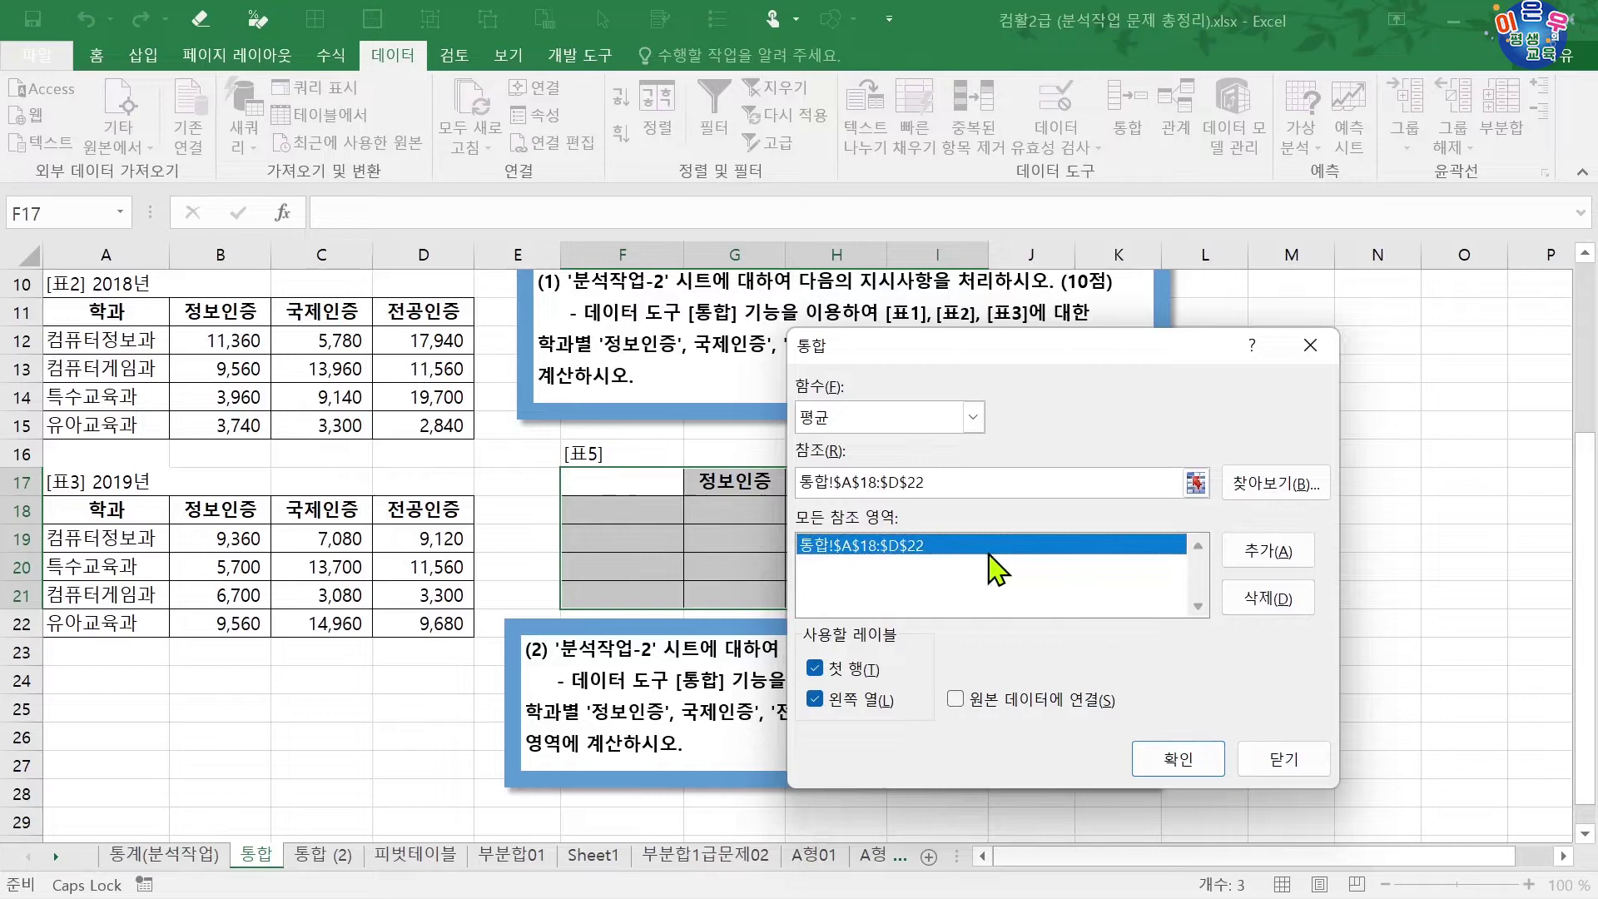
pyautogui.click(1237, 603)
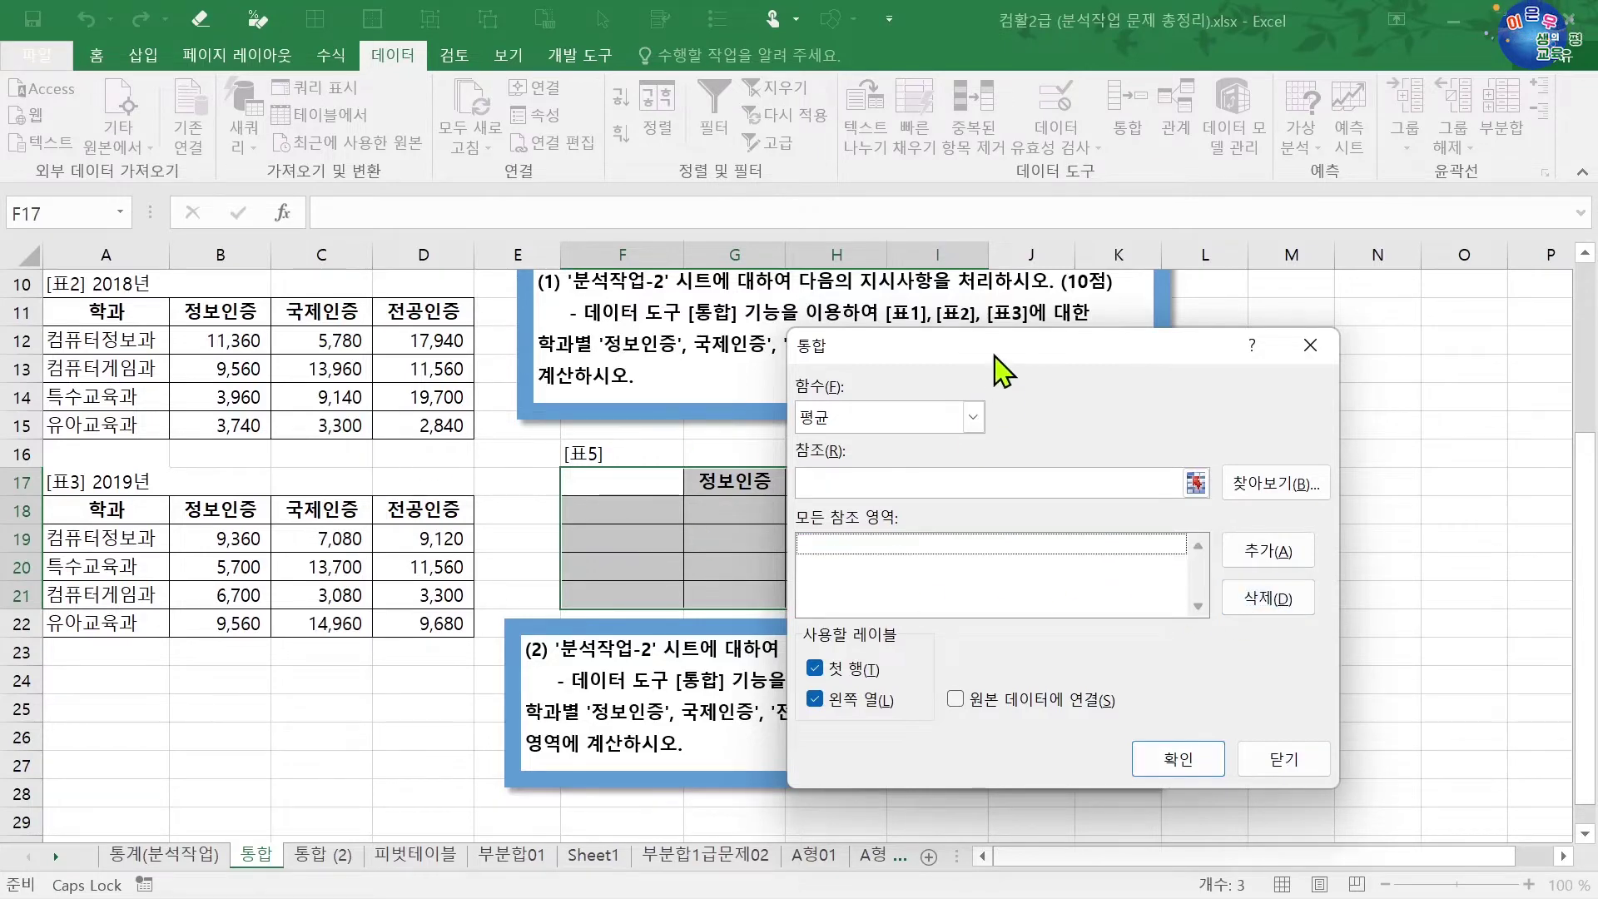
# Step: Add the [표1] range A4:D8 as a source reference for the [표5] consolidation
pyautogui.moveTo(999, 366); pyautogui.dragTo(992, 317)
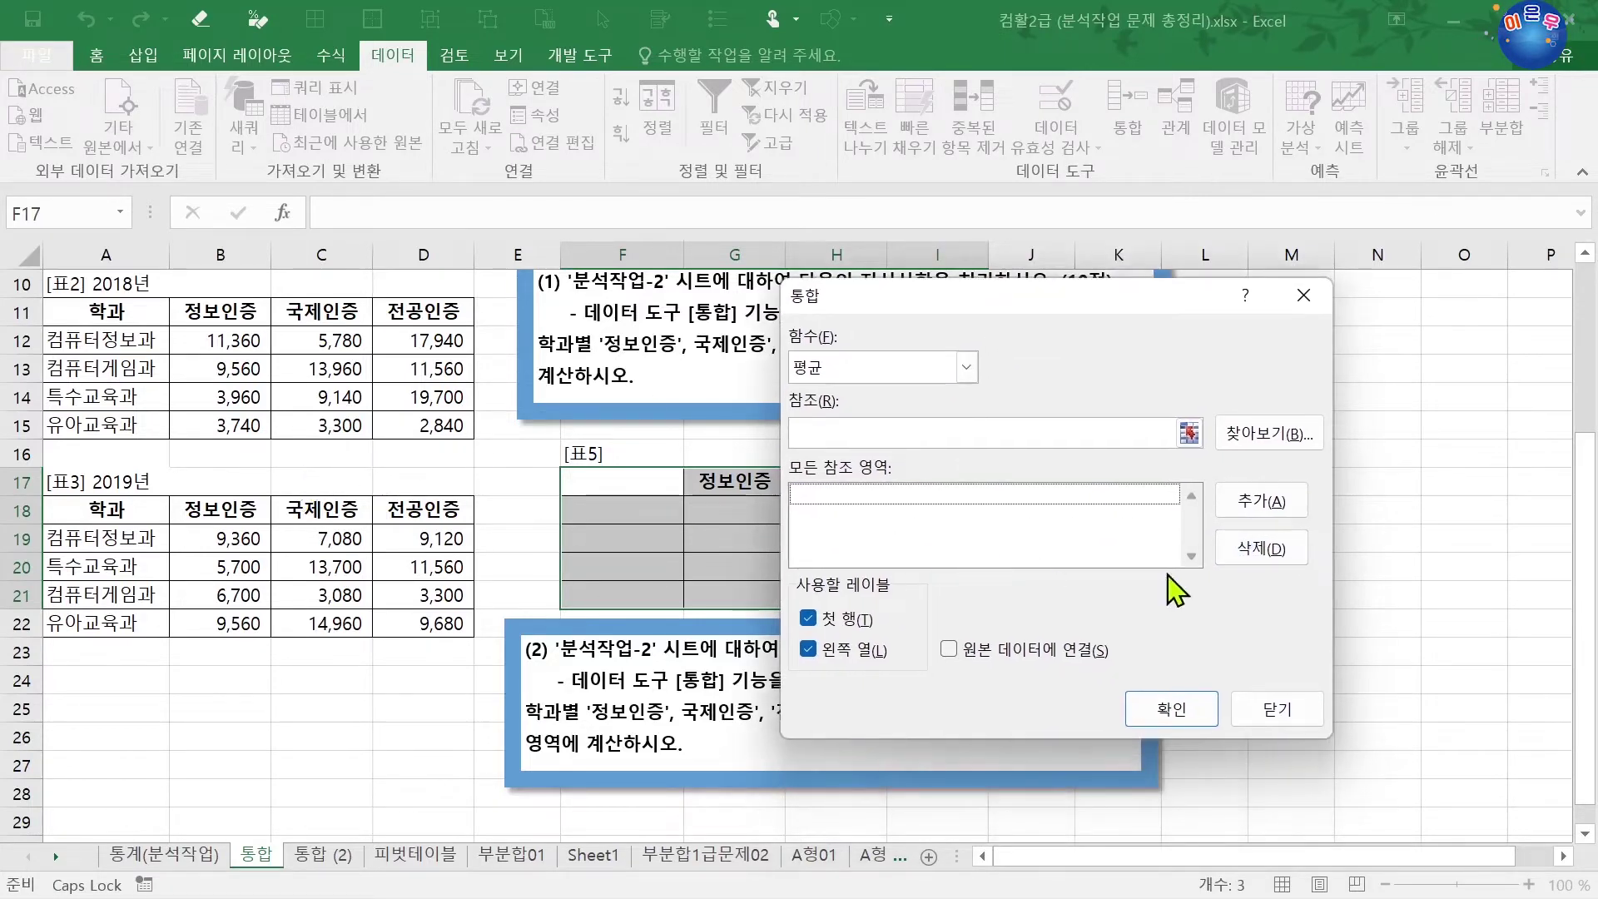
pyautogui.click(947, 423)
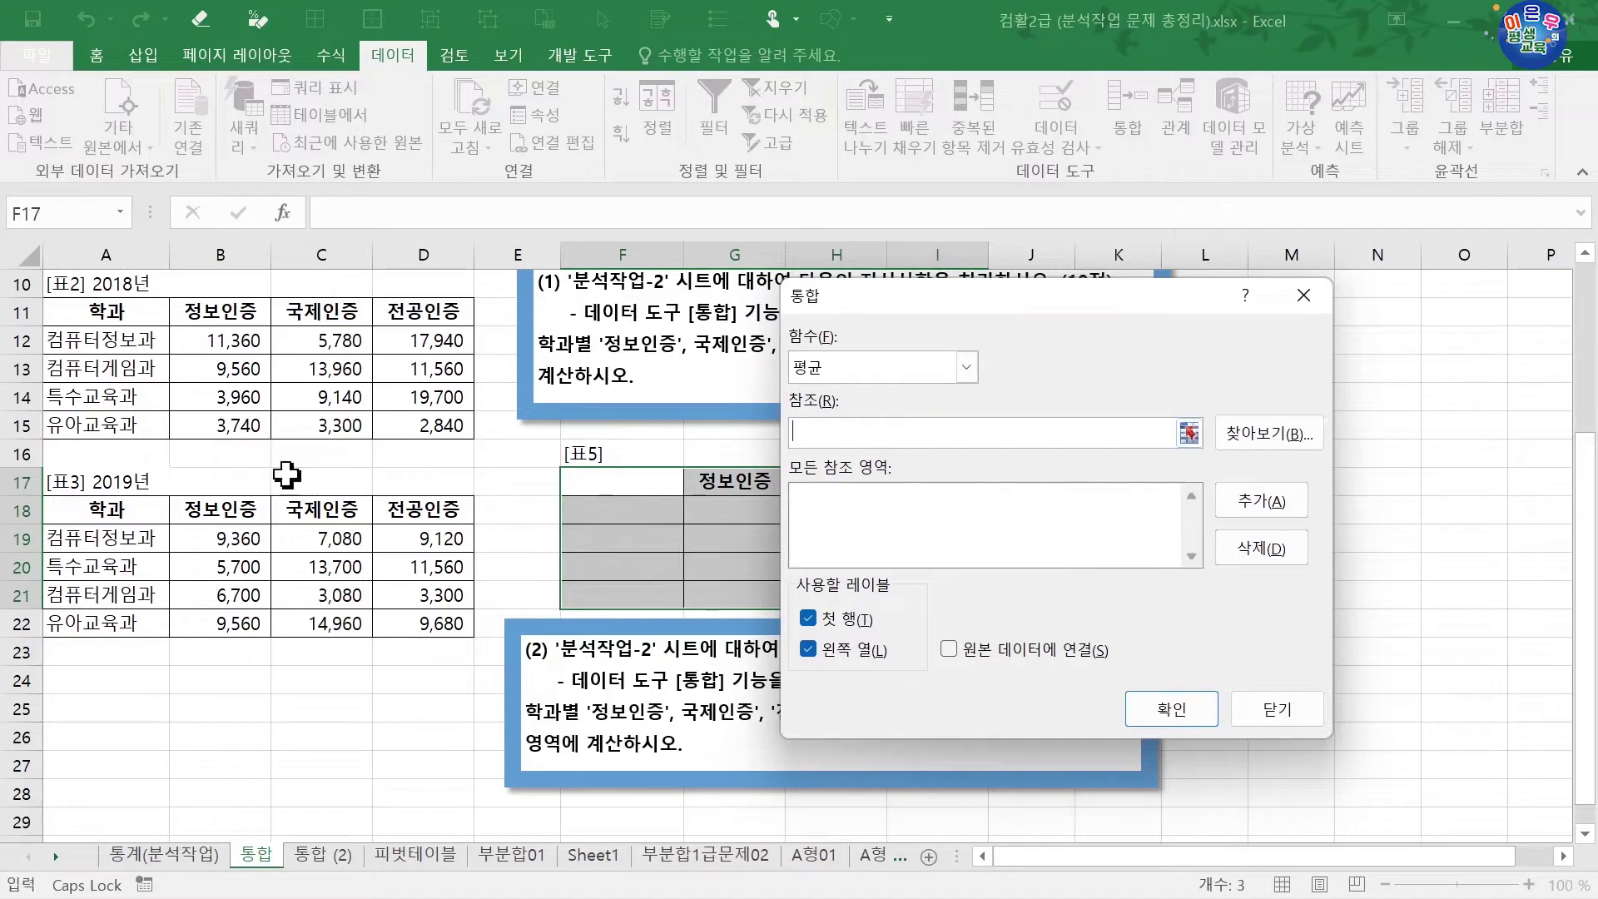
pyautogui.scroll(3, 125, 495)
pyautogui.moveTo(118, 383); pyautogui.dragTo(441, 498)
pyautogui.click(1251, 516)
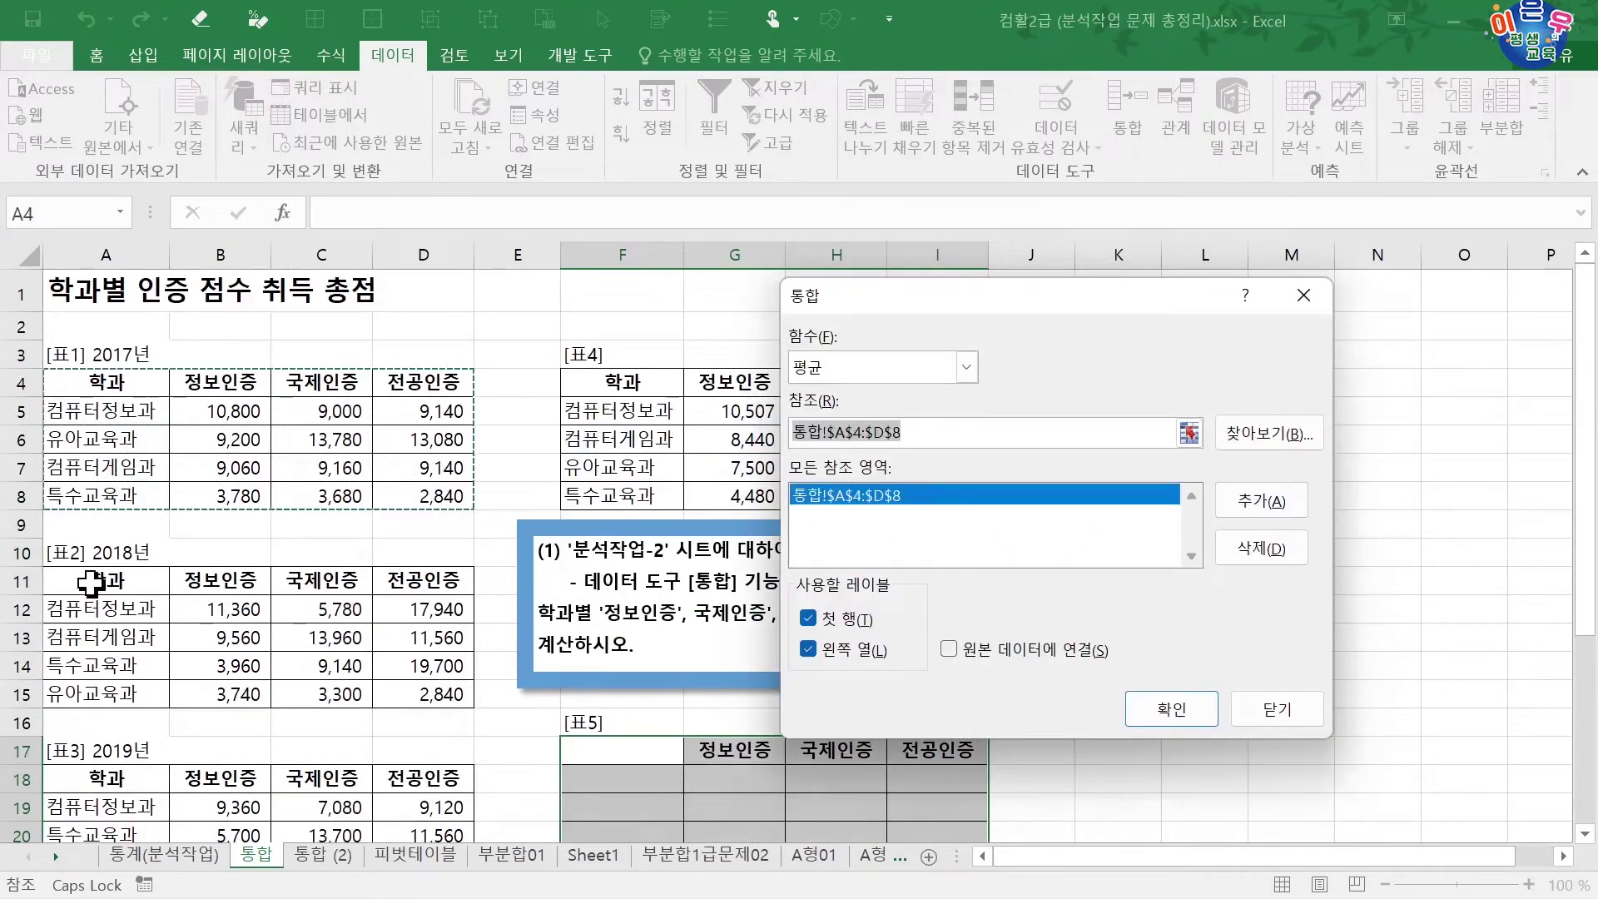
# Step: Add the [표2] range A11:D15 and the [표3] range A18:D22 as source references for the [표5] consolidation
pyautogui.moveTo(125, 583); pyautogui.dragTo(396, 692)
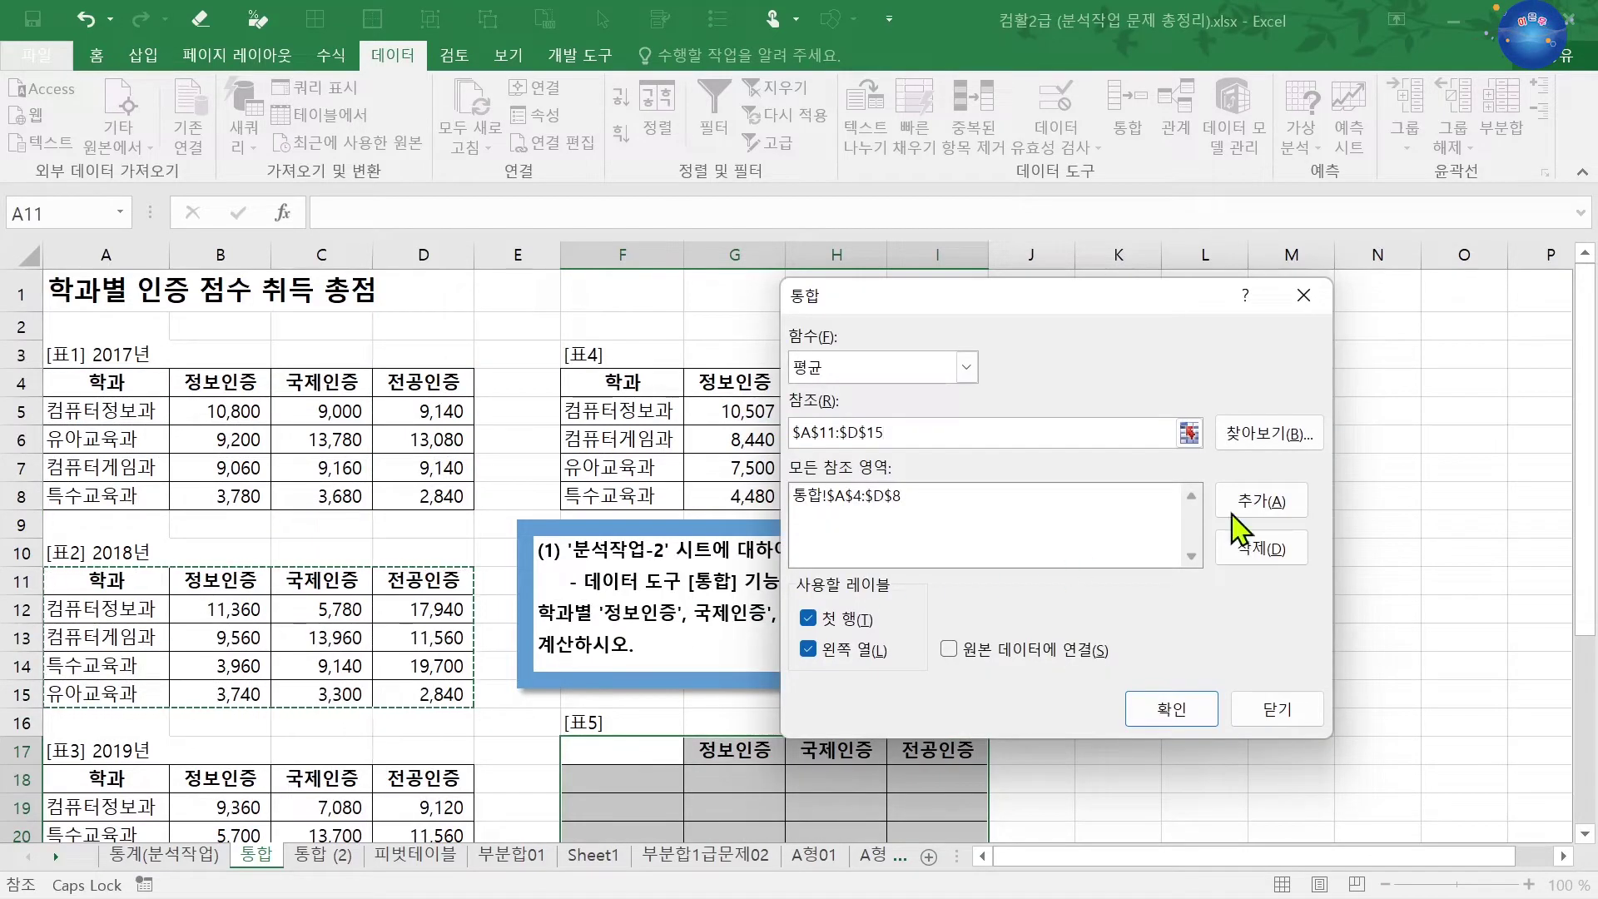
pyautogui.click(1273, 503)
pyautogui.scroll(-3, 221, 670)
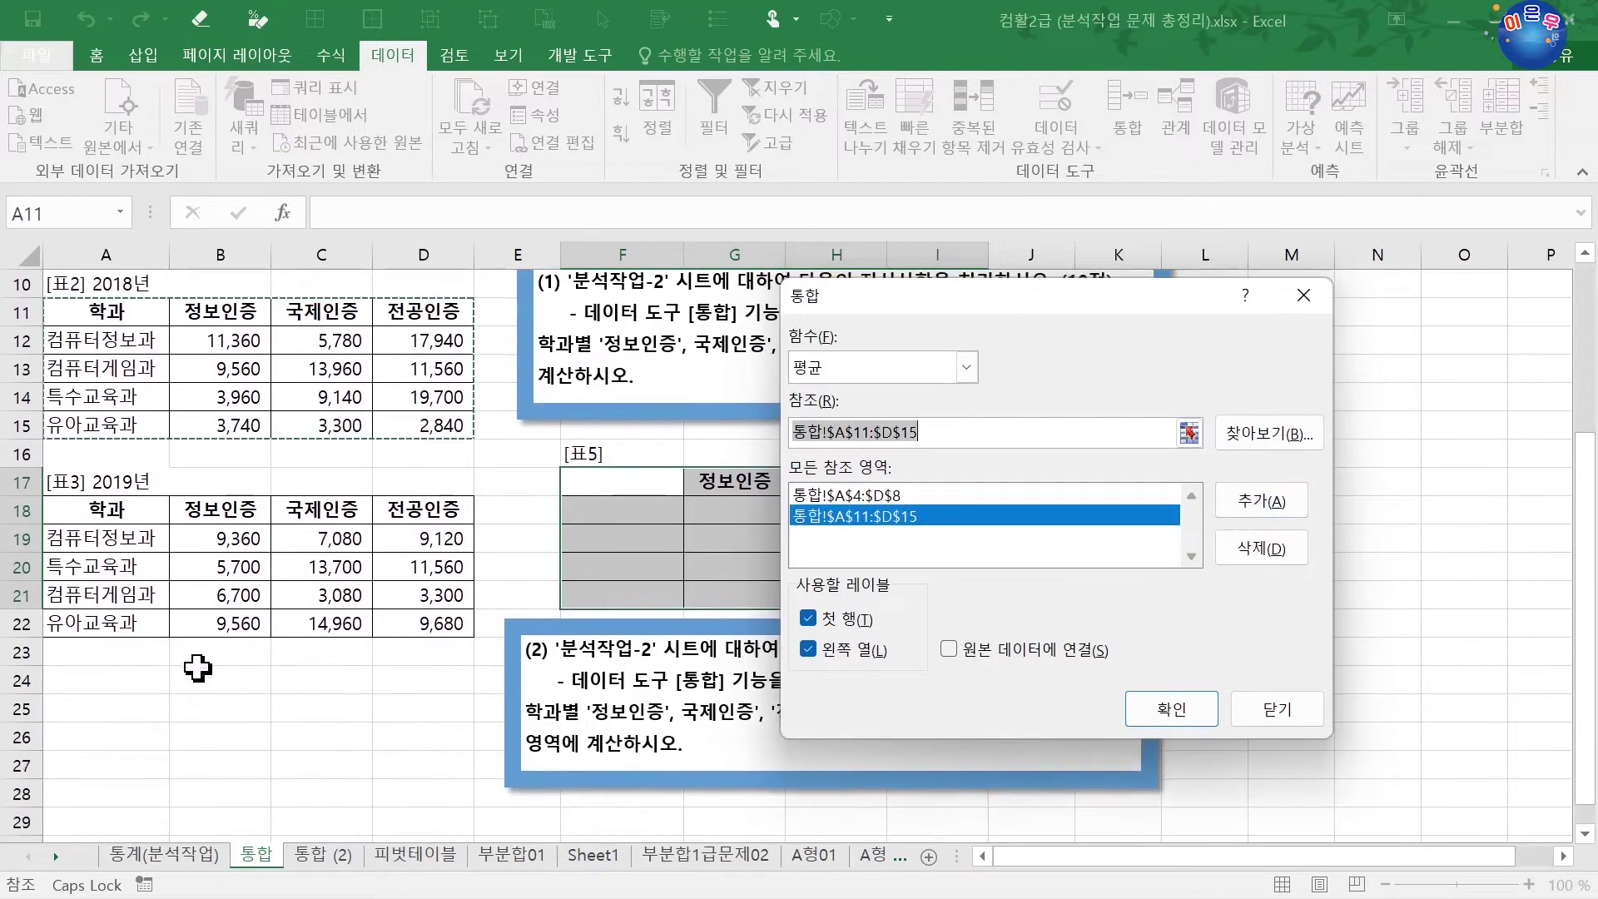
pyautogui.moveTo(132, 513); pyautogui.dragTo(424, 623)
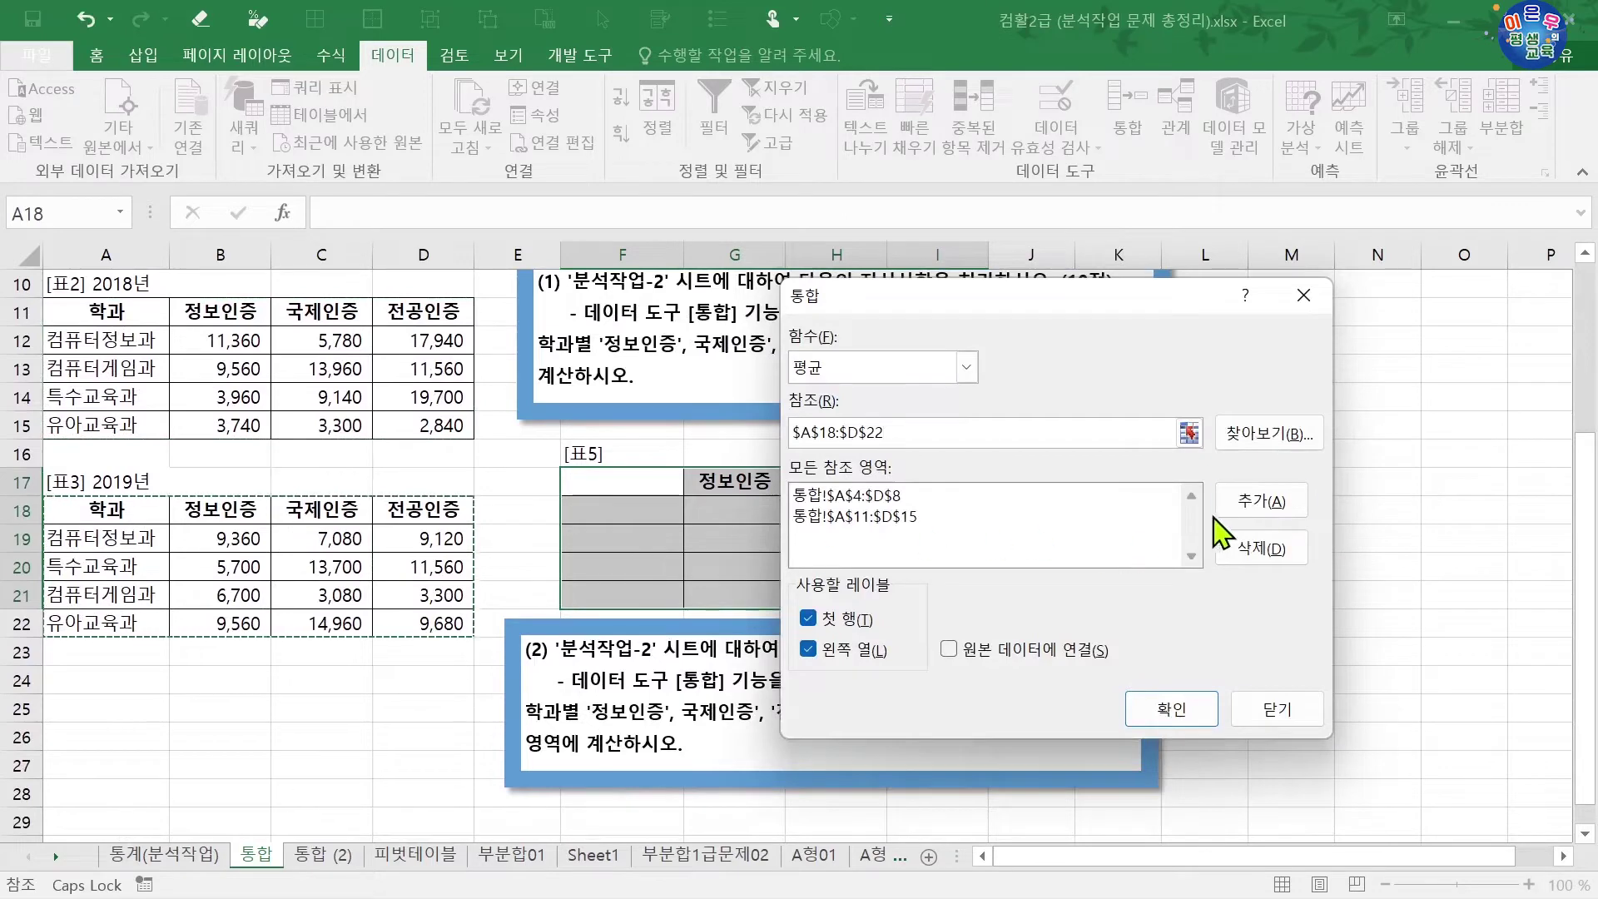
pyautogui.click(1252, 501)
# Step: Set the consolidation function to 최대값 and run the consolidation into [표5]
pyautogui.moveTo(1016, 306); pyautogui.dragTo(1296, 305)
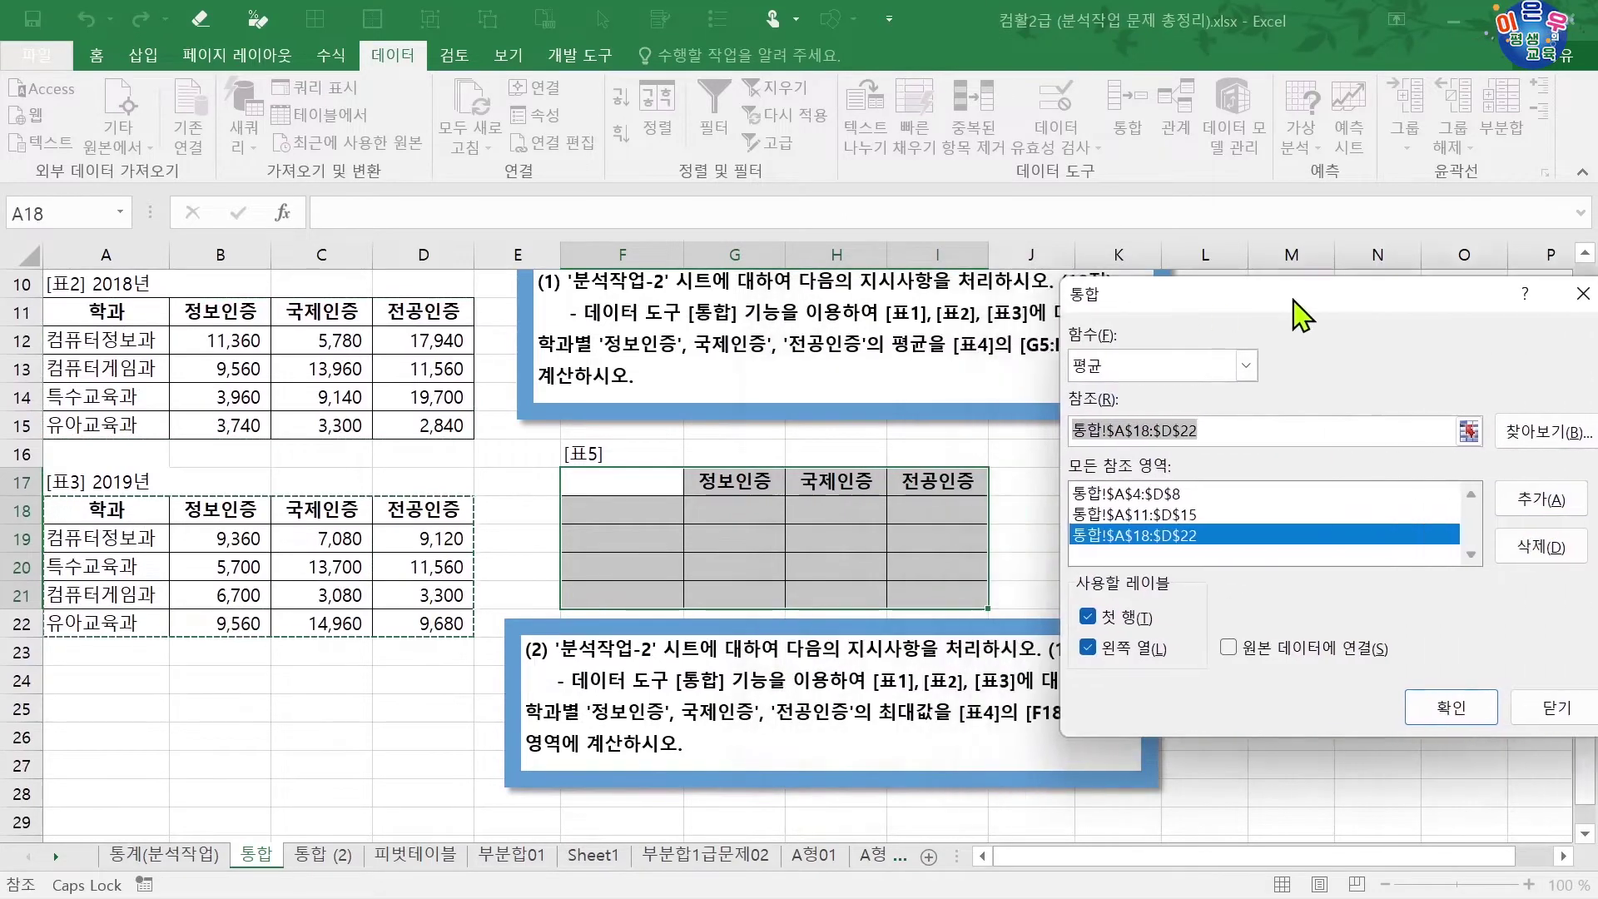
pyautogui.scroll(3, 170, 550)
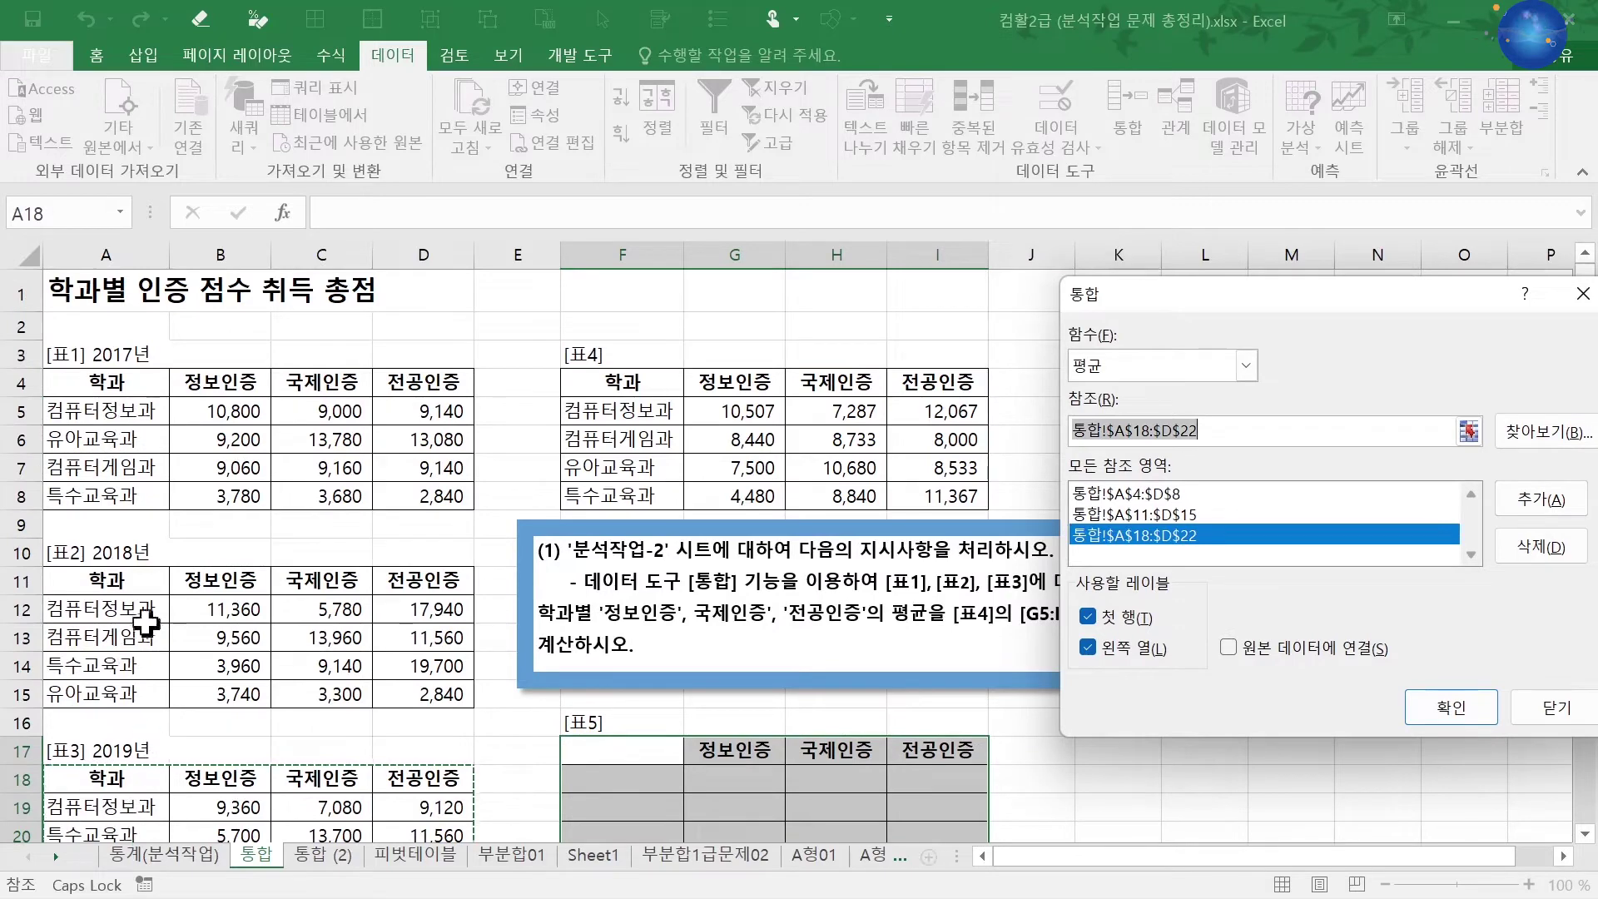
pyautogui.scroll(-2, 132, 469)
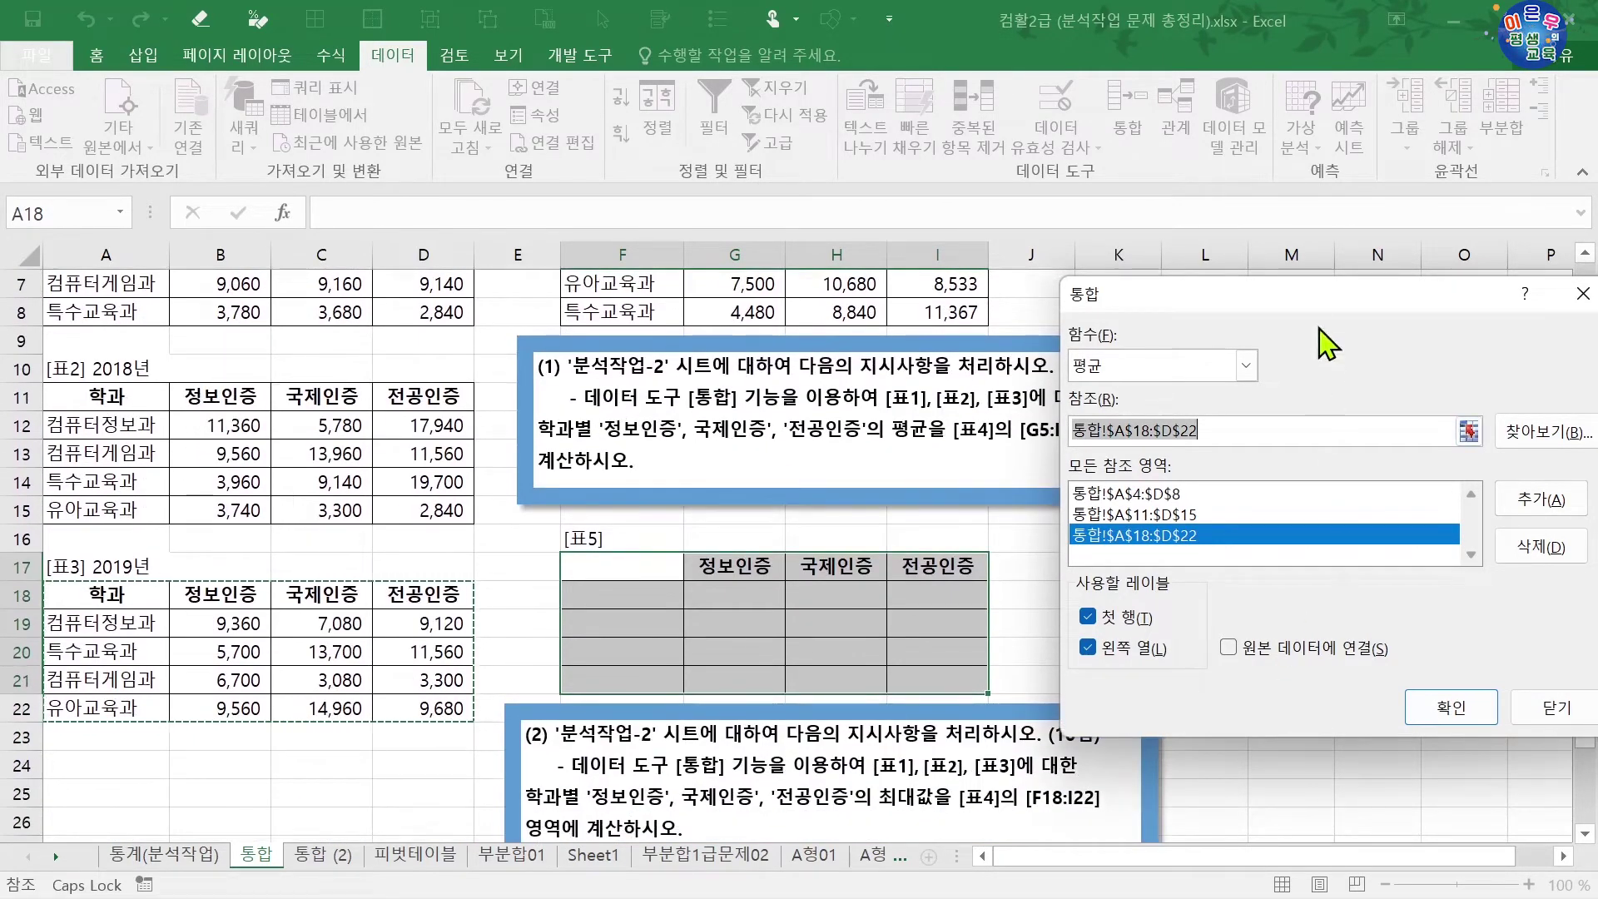
pyautogui.moveTo(1329, 297); pyautogui.dragTo(762, 314)
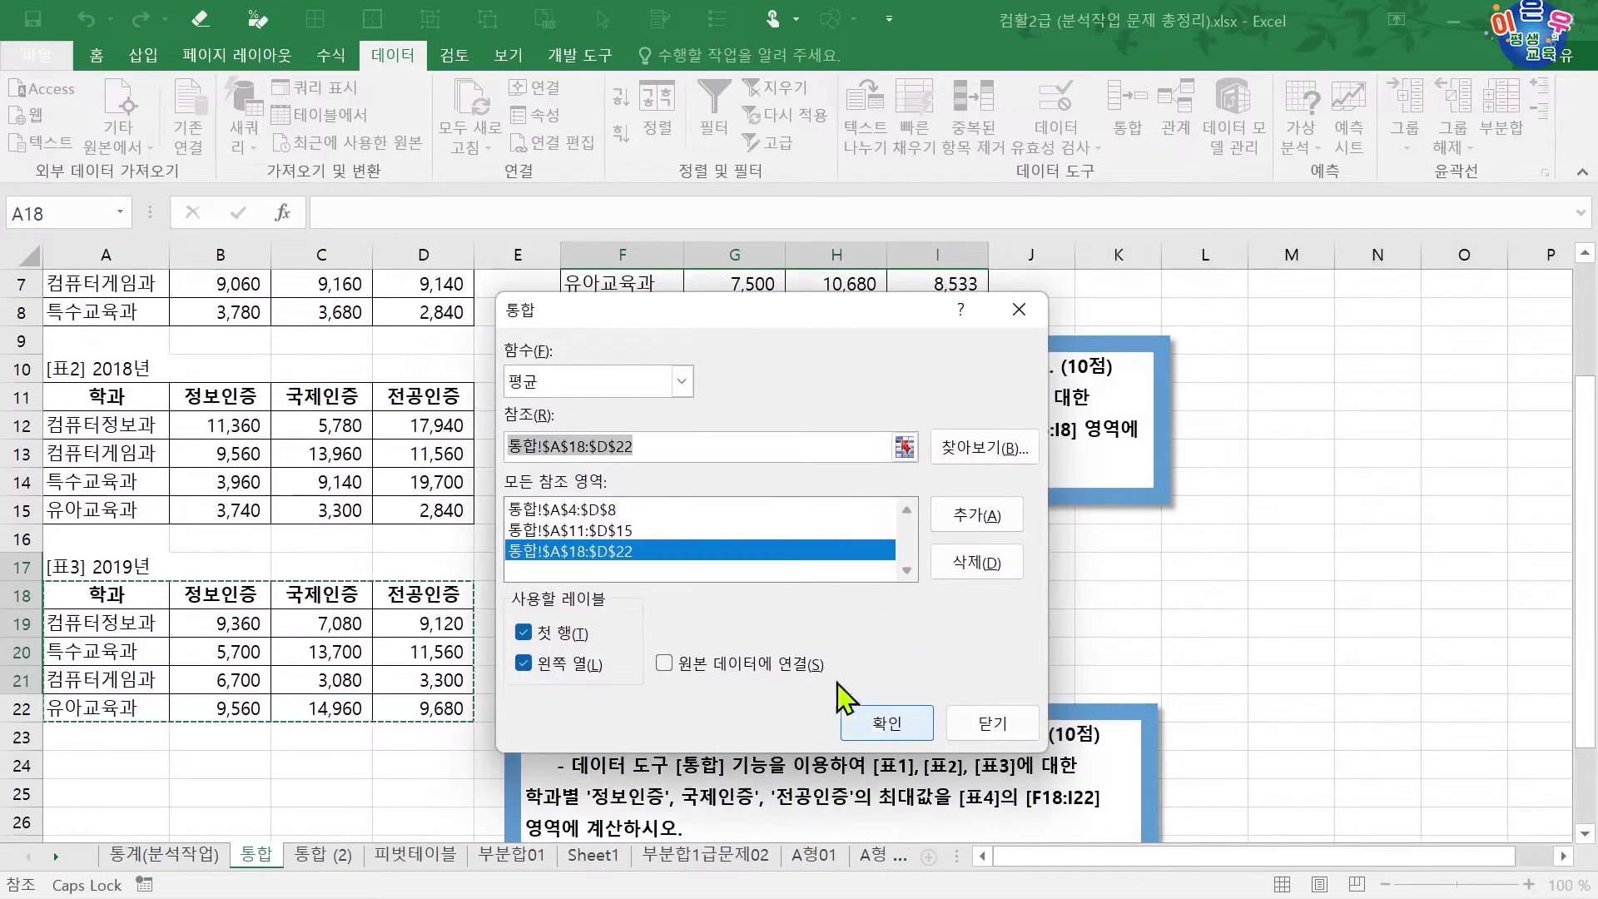
pyautogui.click(636, 383)
pyautogui.click(551, 472)
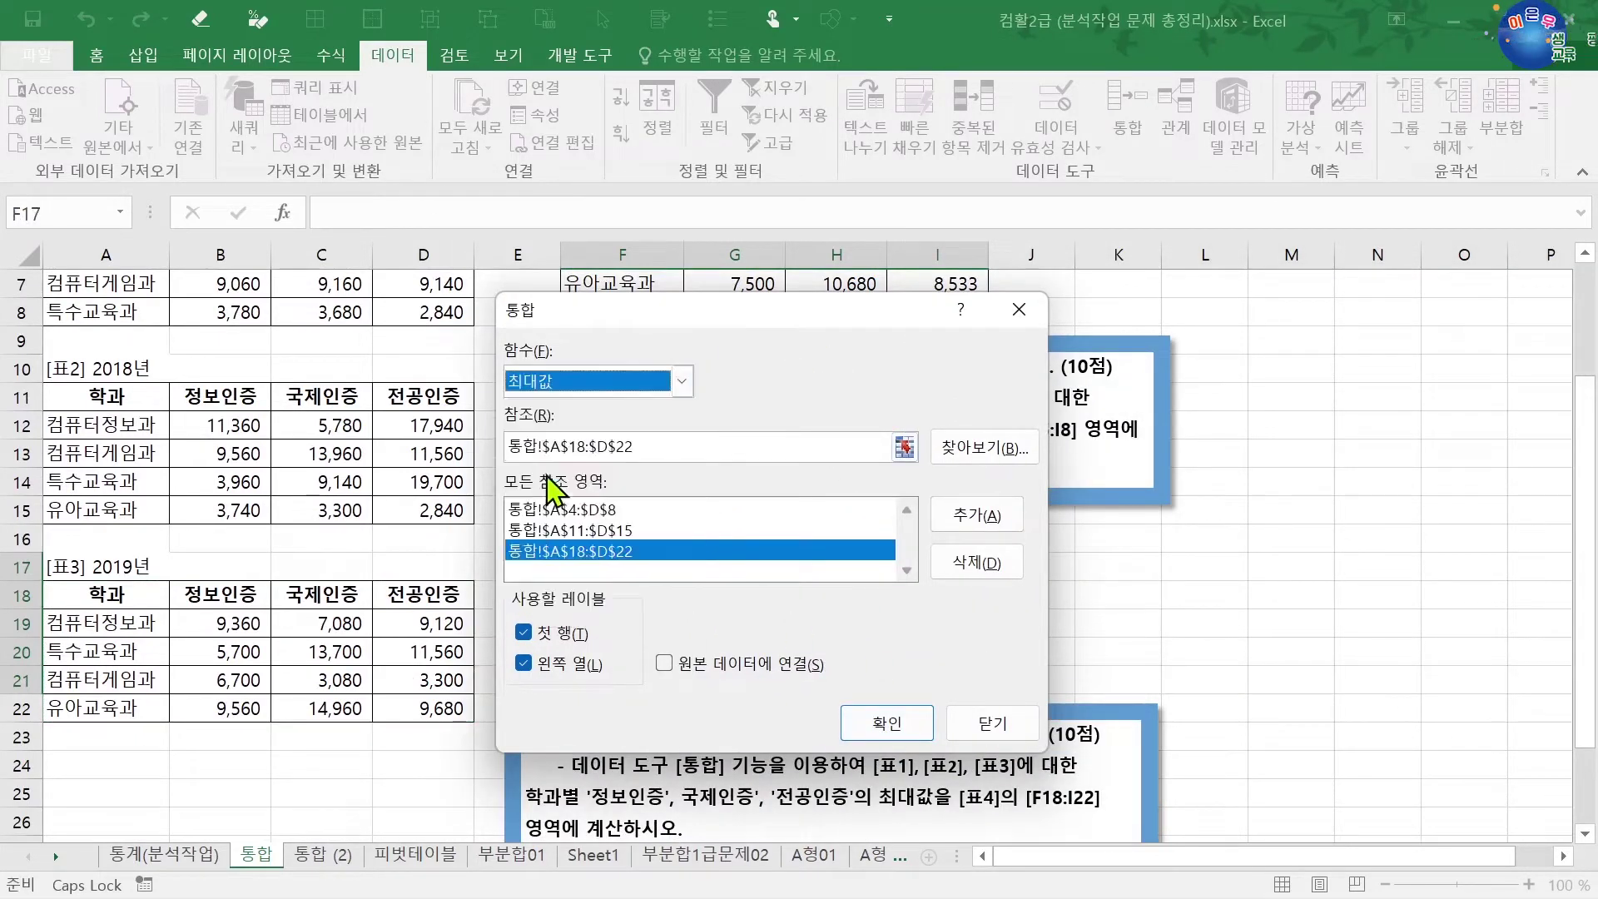
pyautogui.click(886, 723)
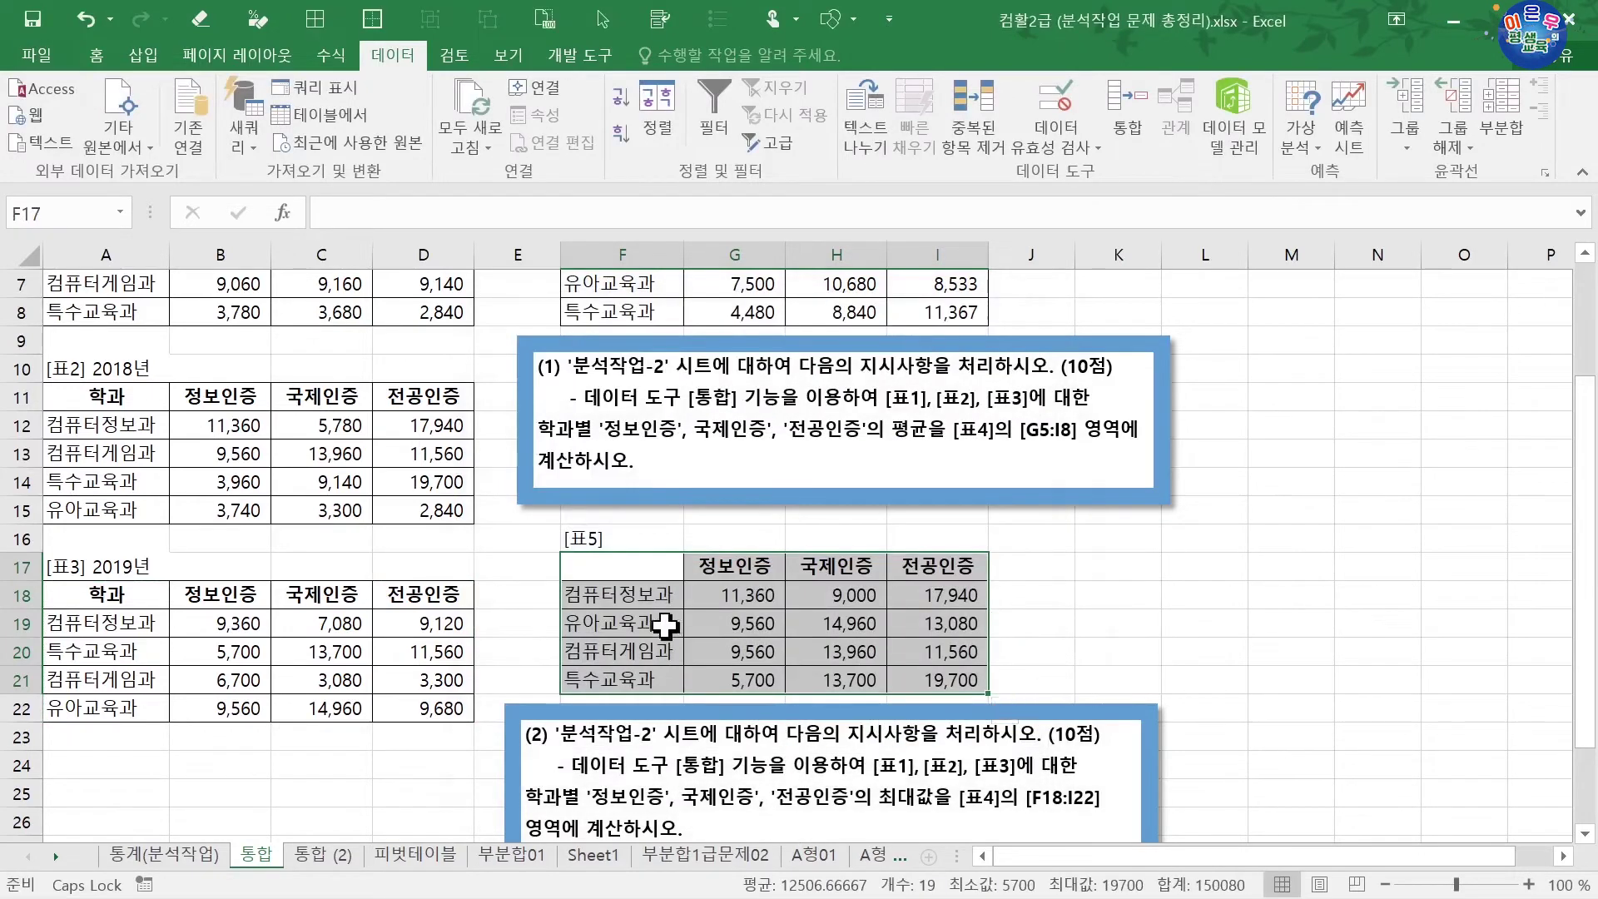
# Step: Compare the 유아교육과 정보인증 maximum in [표5] with that department's values in the three yearly tables, and review the whole [표5] range
pyautogui.click(732, 626)
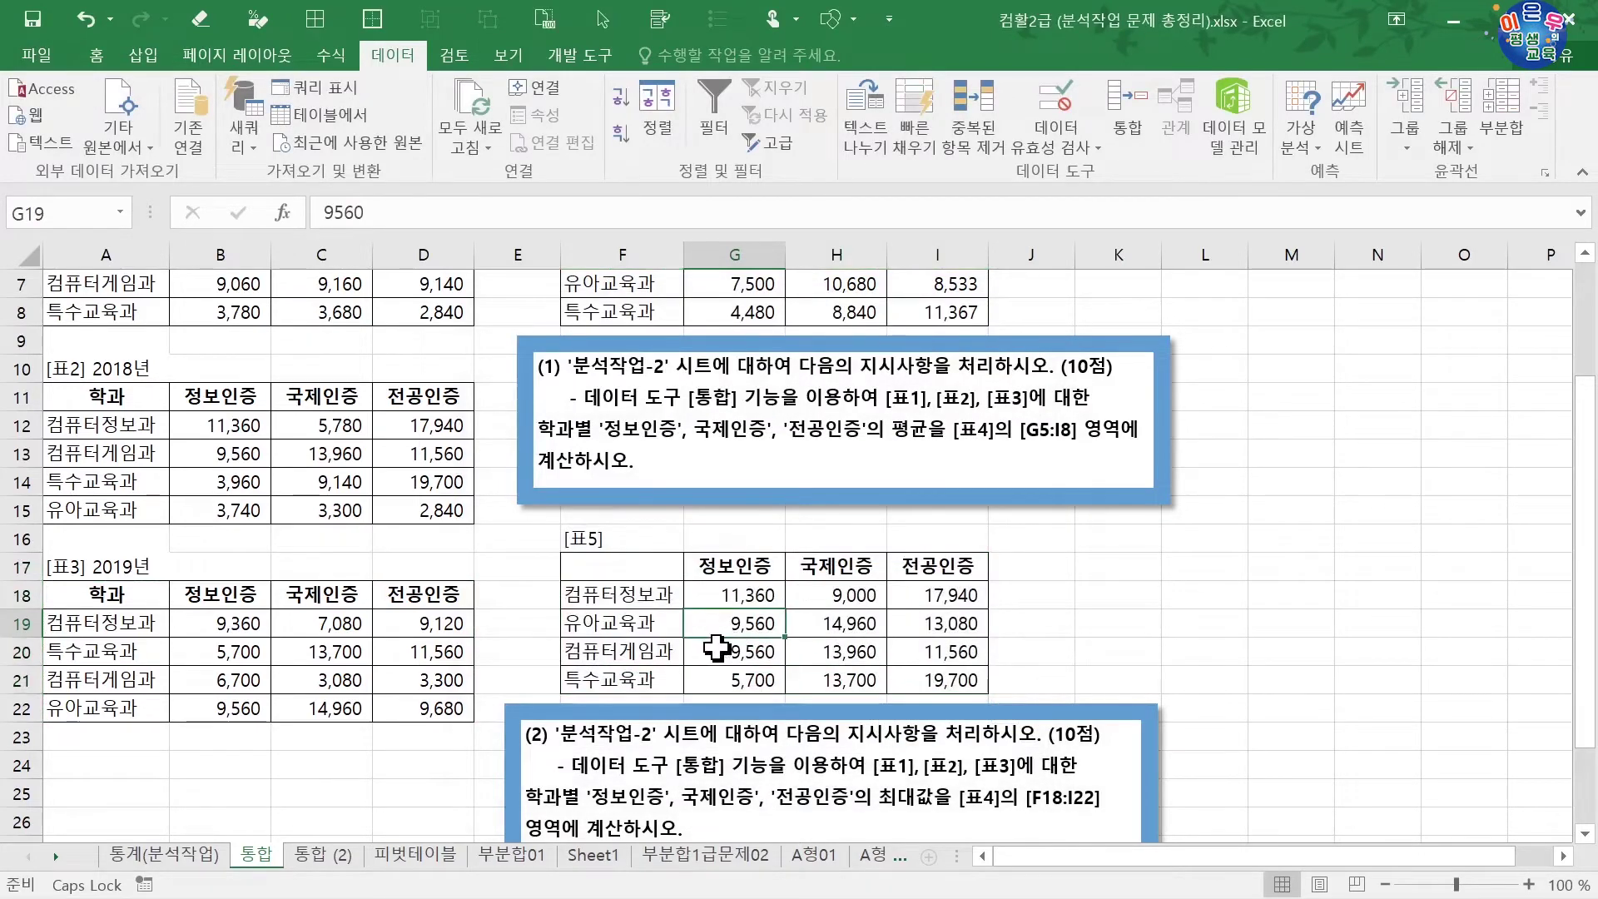
pyautogui.click(198, 717)
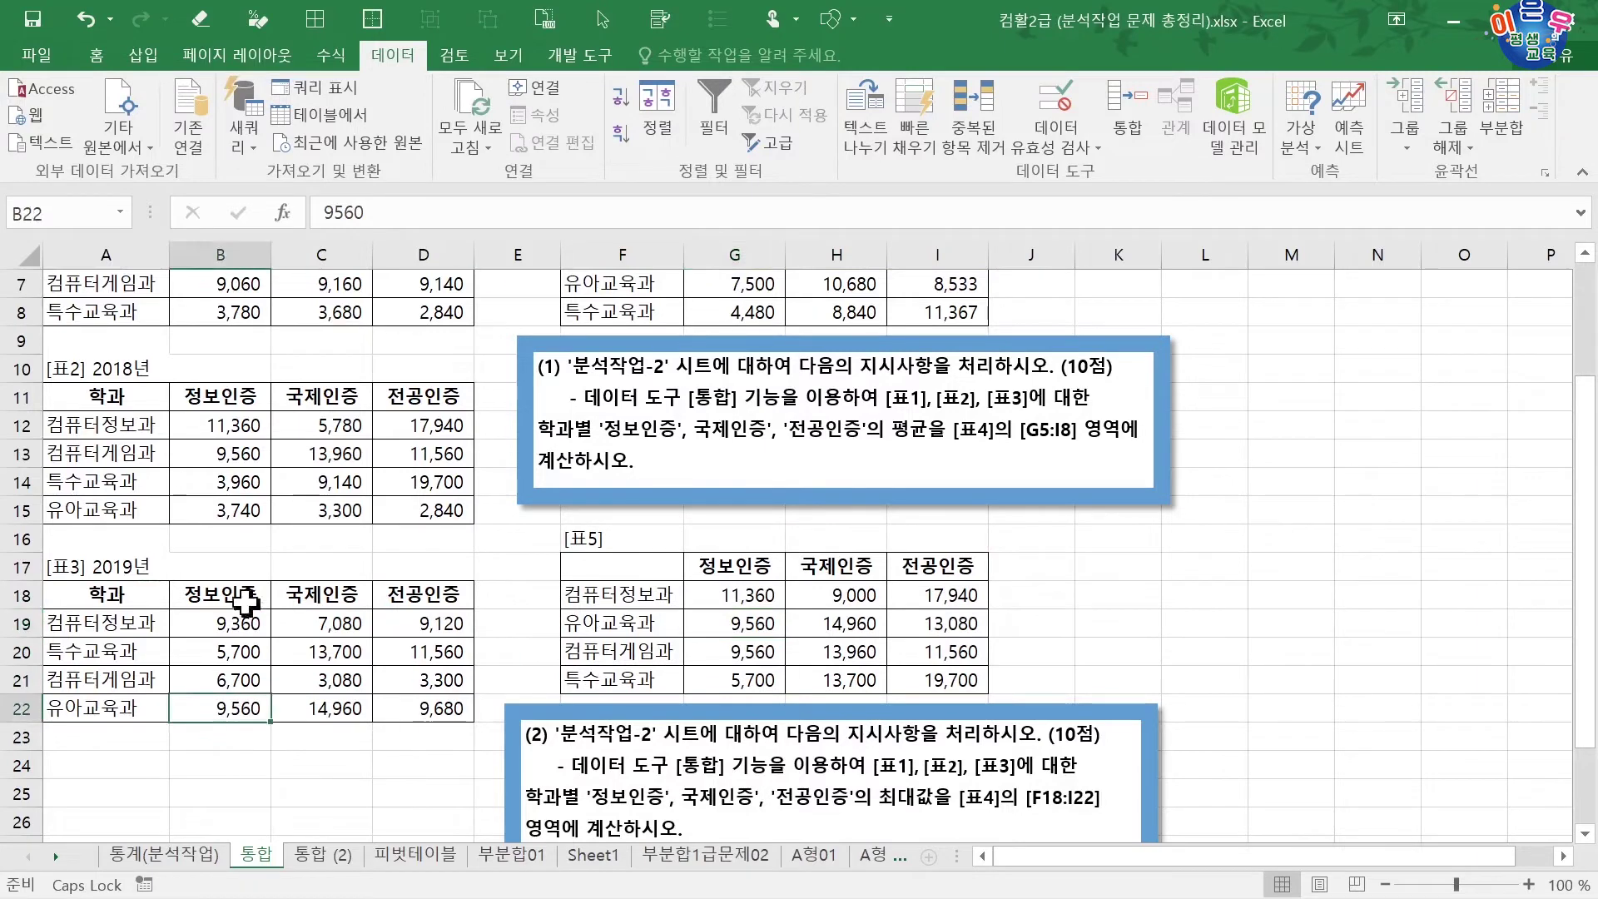
pyautogui.click(222, 516)
pyautogui.scroll(2, 223, 356)
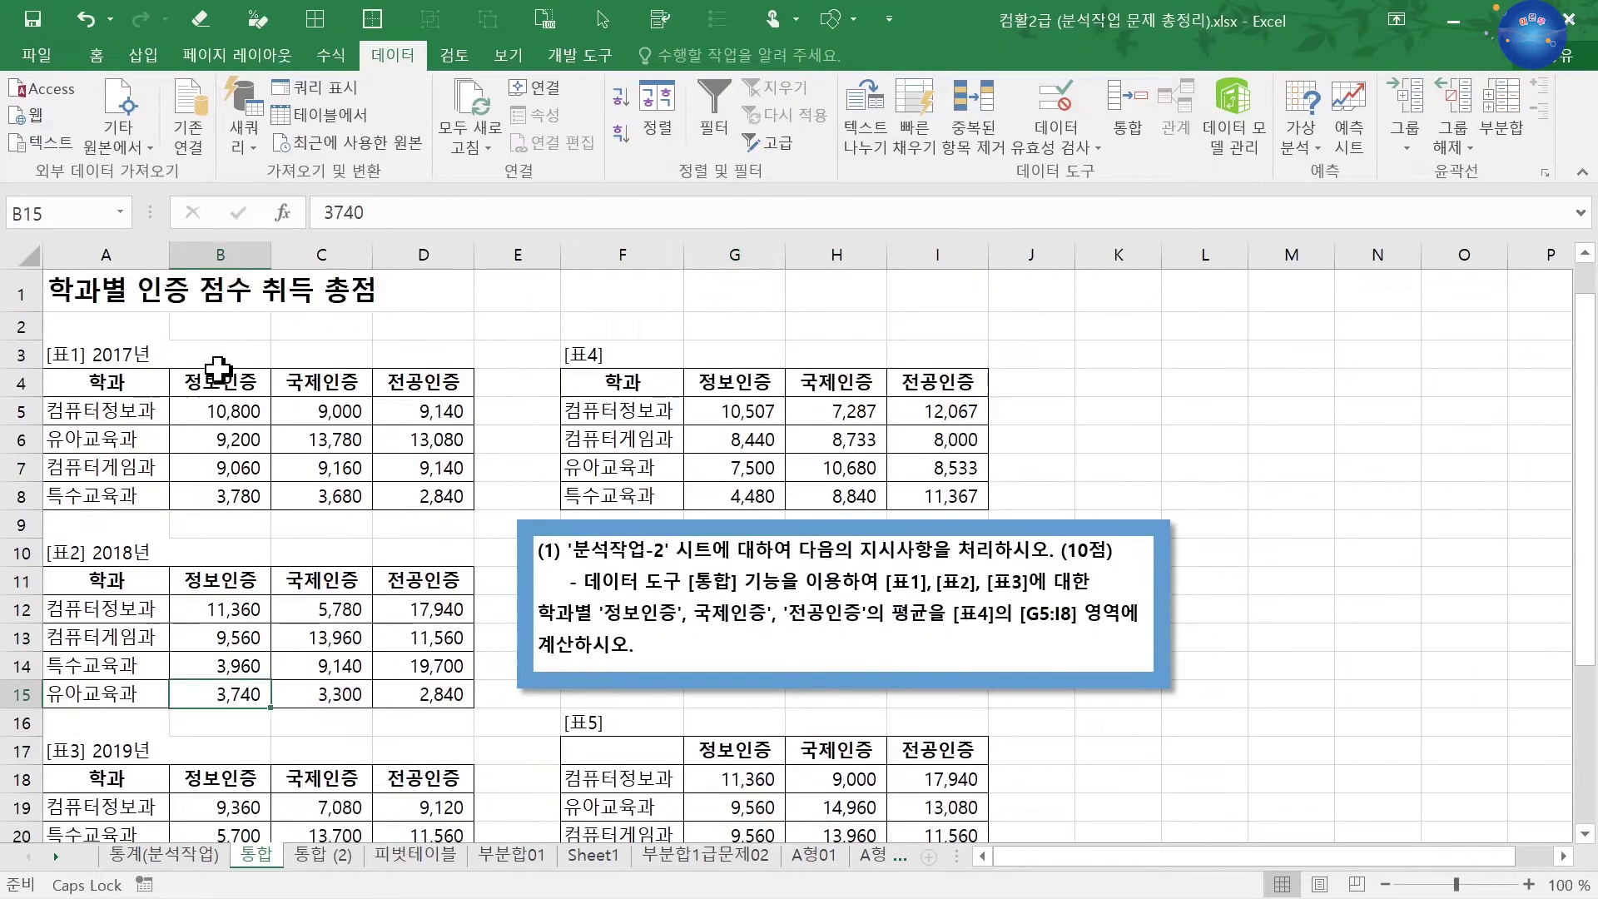
pyautogui.click(210, 447)
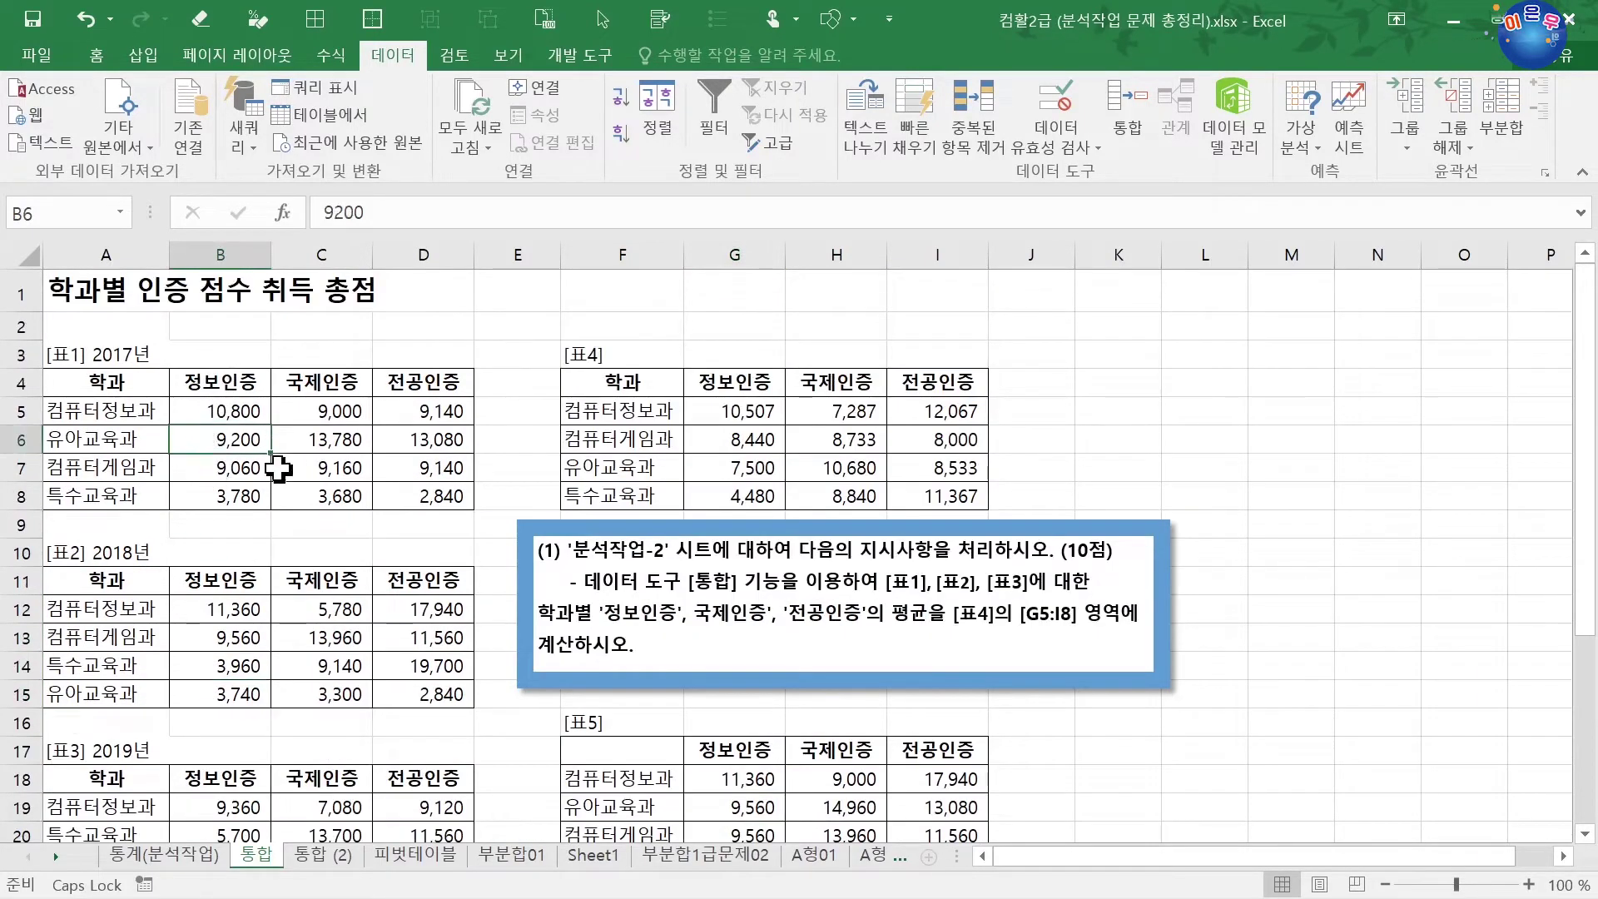
pyautogui.scroll(-1, 255, 545)
pyautogui.click(210, 800)
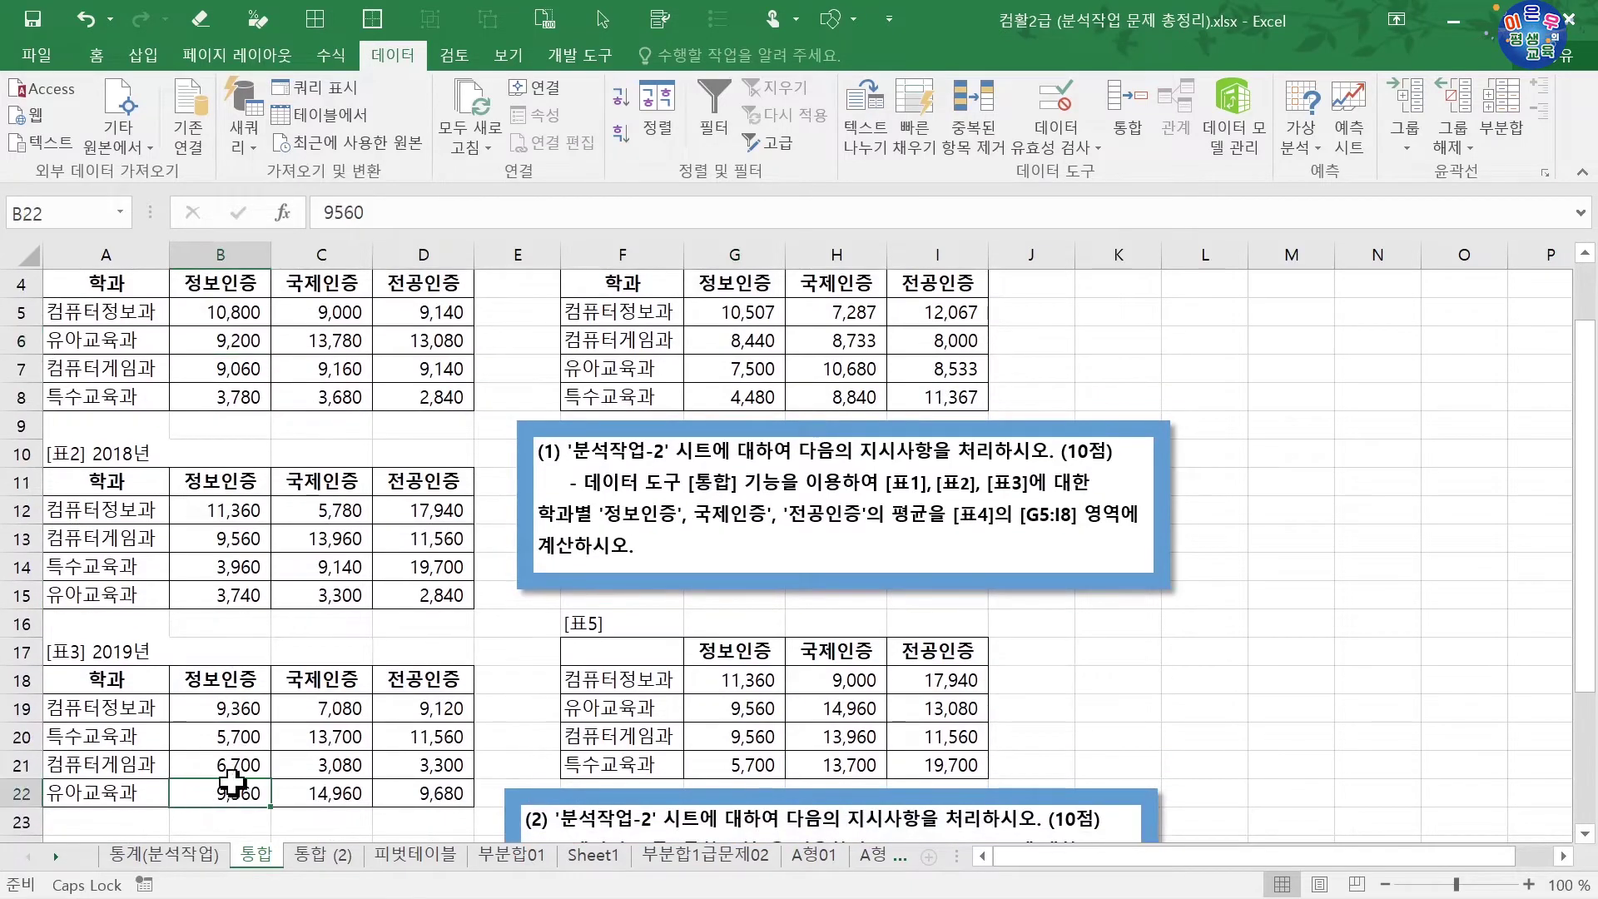
pyautogui.moveTo(653, 661); pyautogui.dragTo(967, 785)
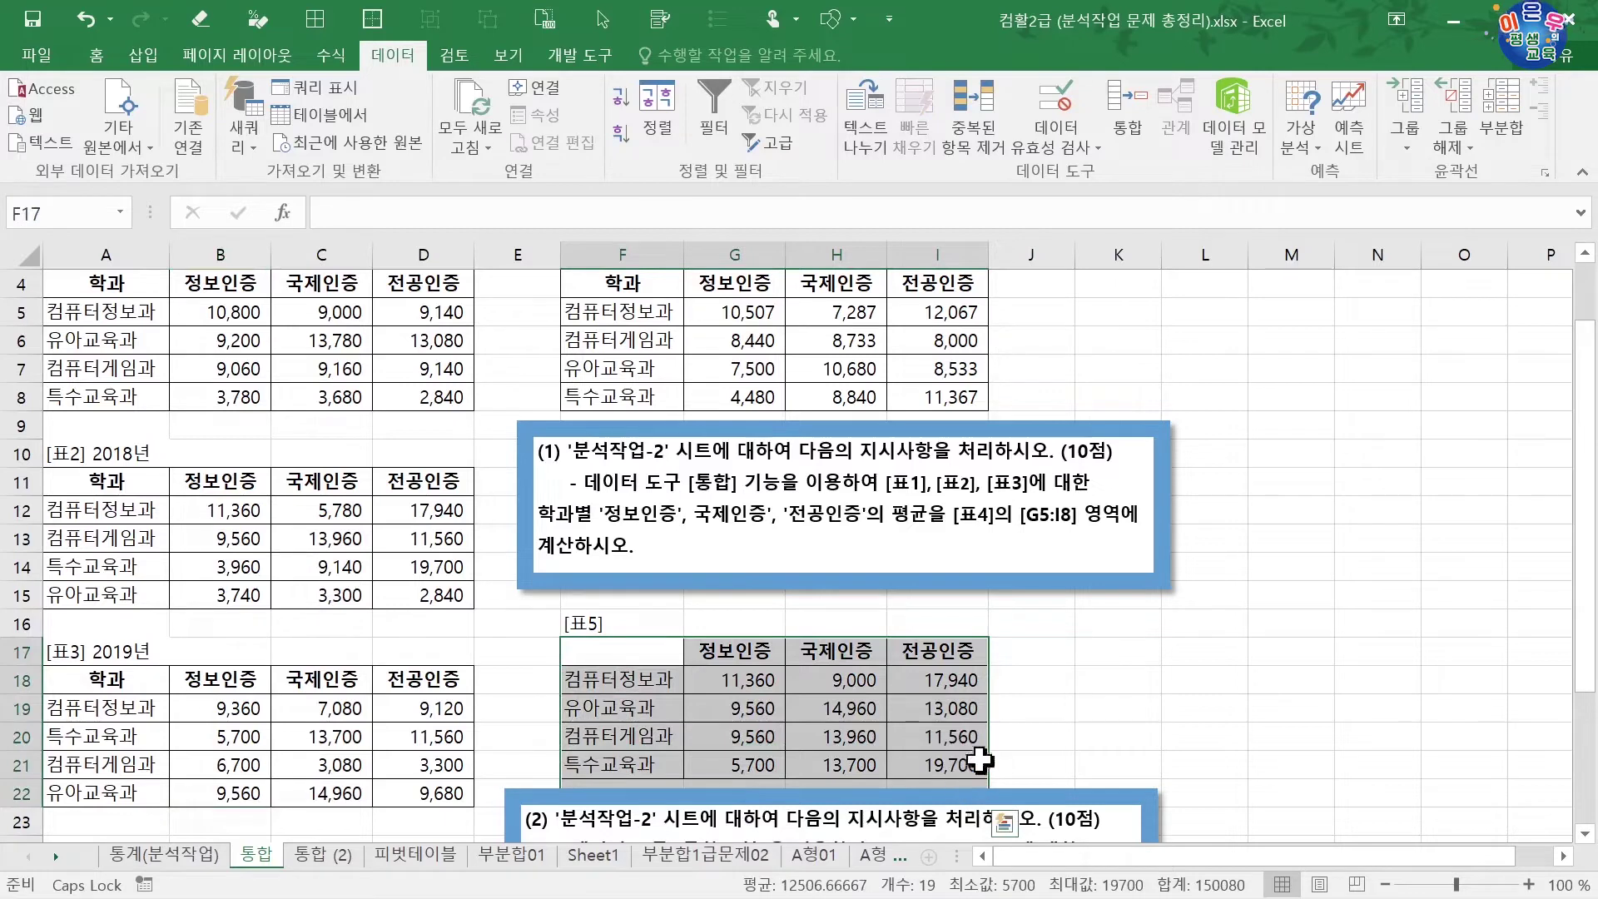
# Step: Replace the first department name in [표2], cell A12, with 화학과
pyautogui.click(123, 514)
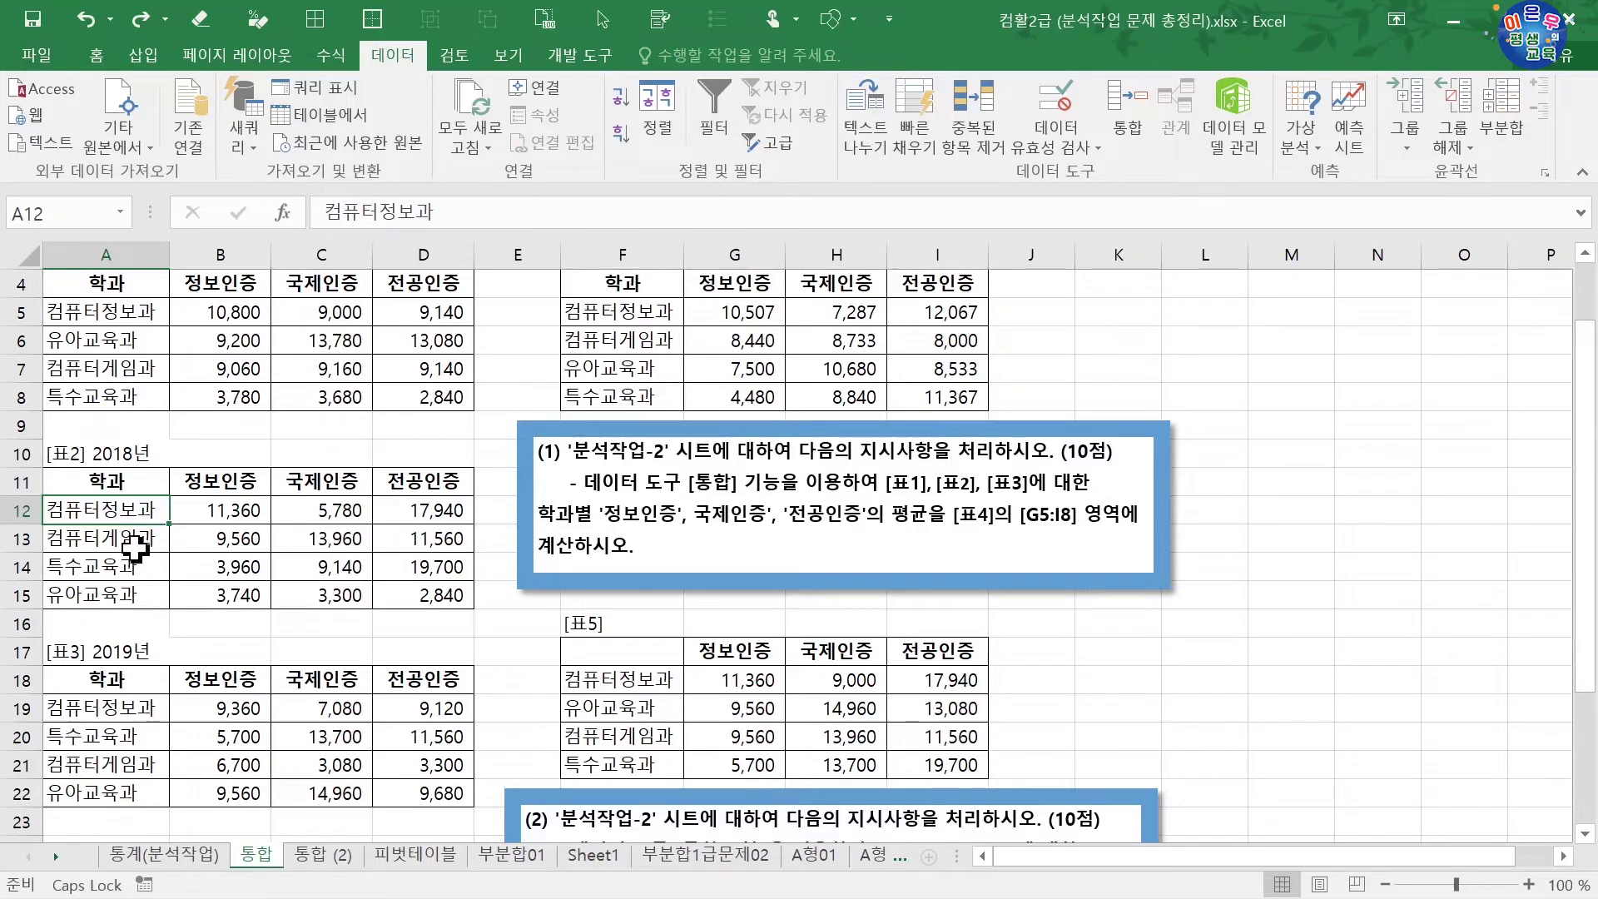
pyautogui.write('화하')
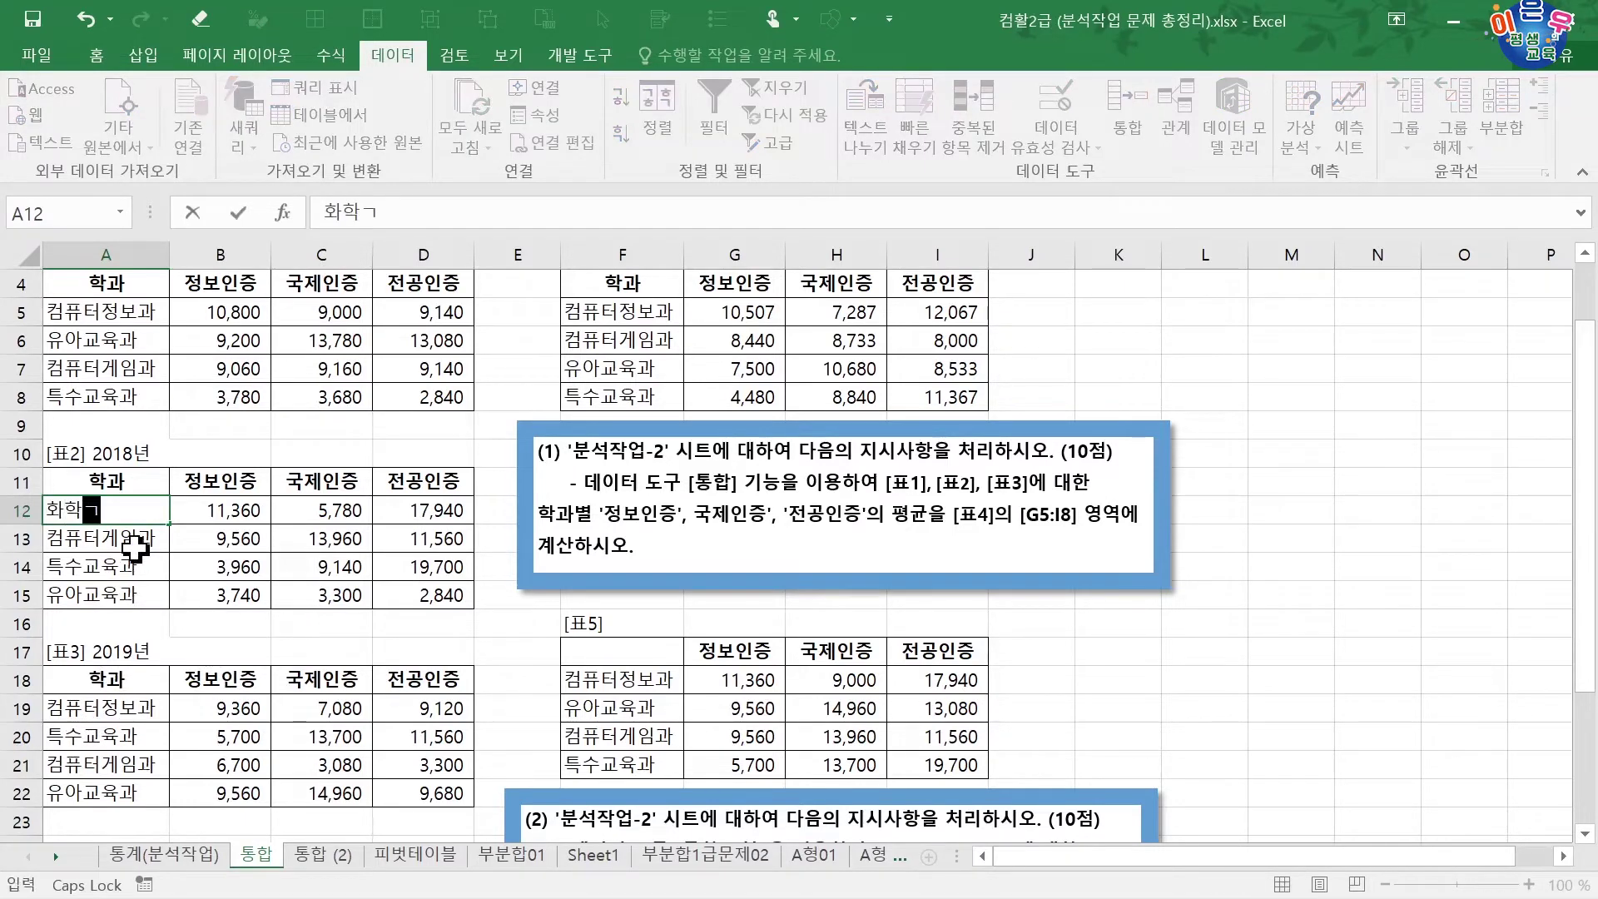
pyautogui.write('과')
pyautogui.press('Return')
# Step: Replace the first department name in [표3], cell A19, with 생물학과
pyautogui.press('Return')
pyautogui.press('Return')
pyautogui.press('Return')
pyautogui.press('Return')
pyautogui.press('Return')
pyautogui.press('Return')
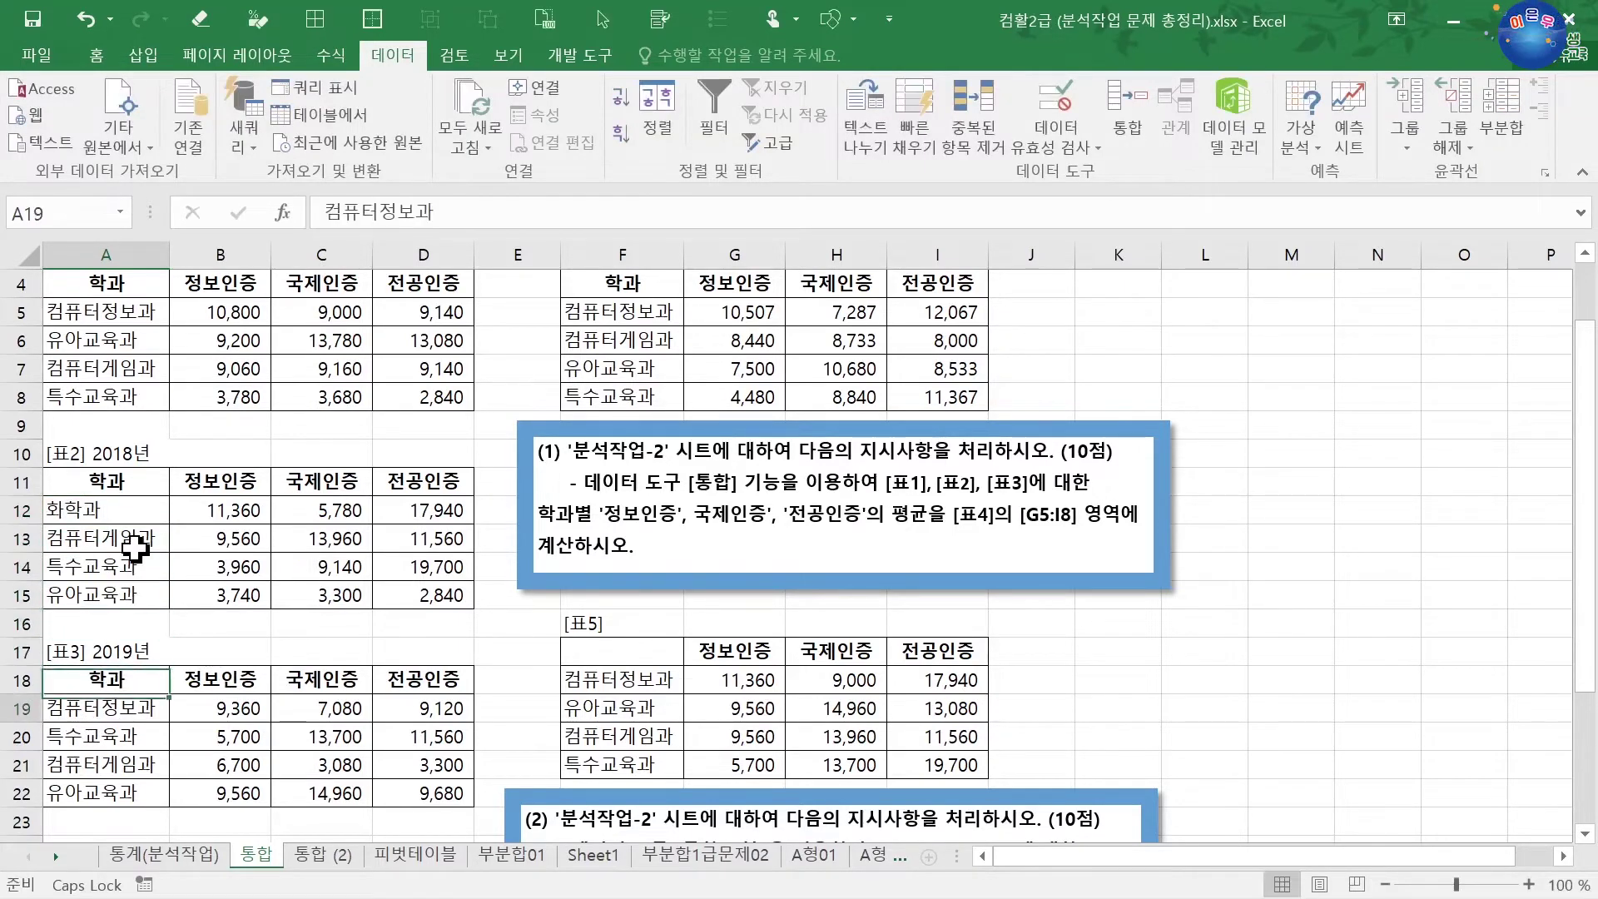
pyautogui.write('생물')
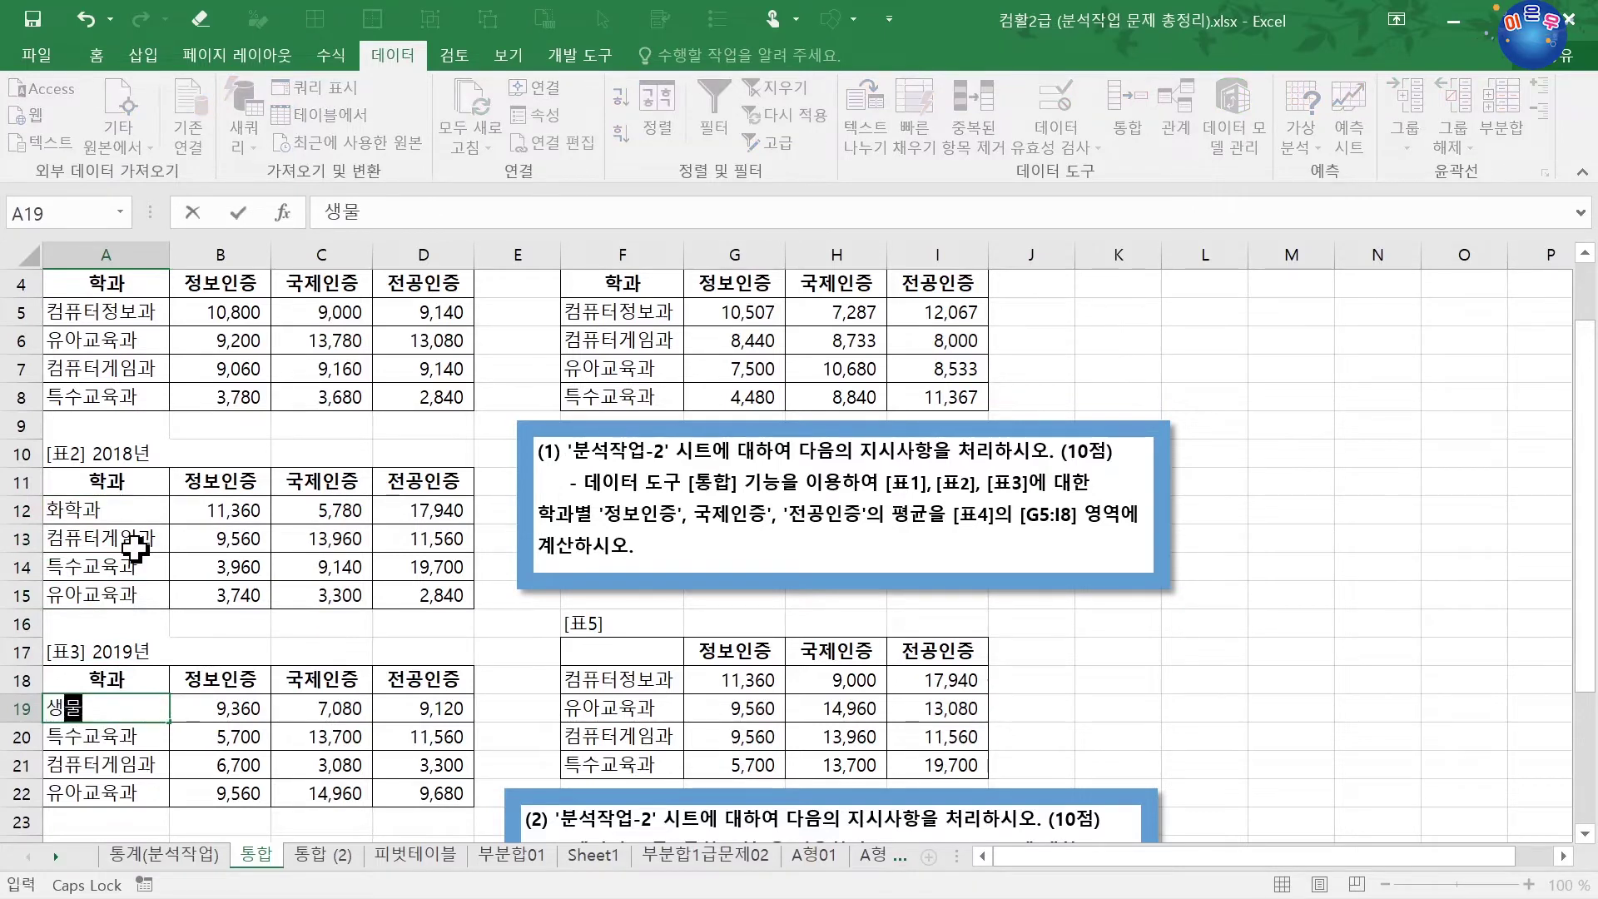
pyautogui.write('학과')
pyautogui.press('Return')
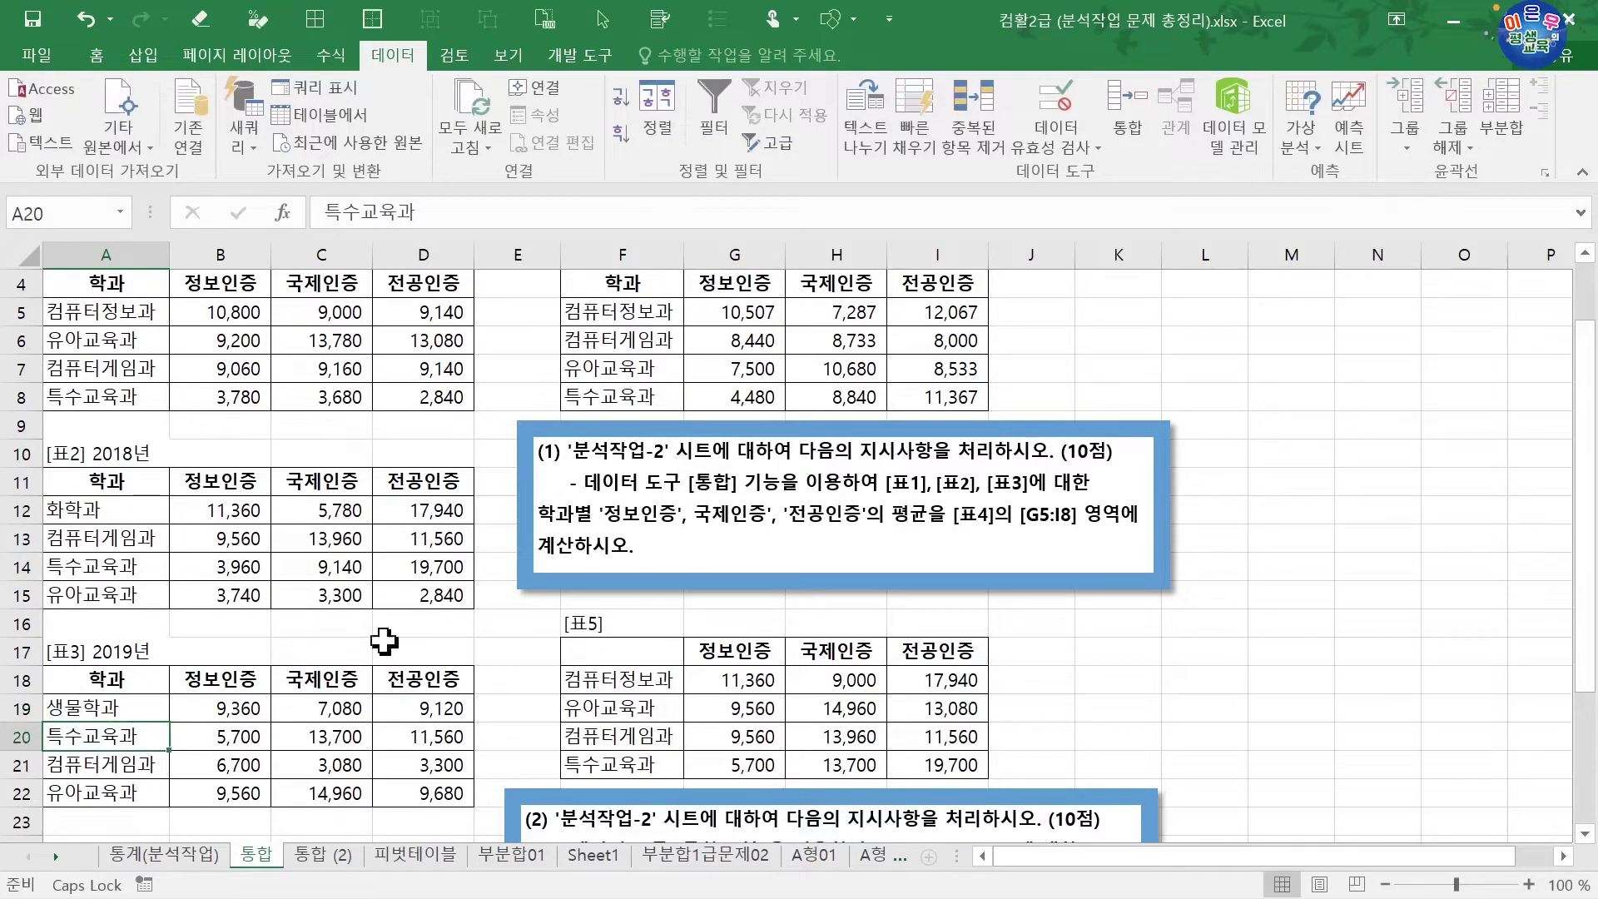
# Step: Undo the maximum consolidation in [표5] and check the renamed department cells A12 and A19
pyautogui.hotkey('ctrl', 'z')
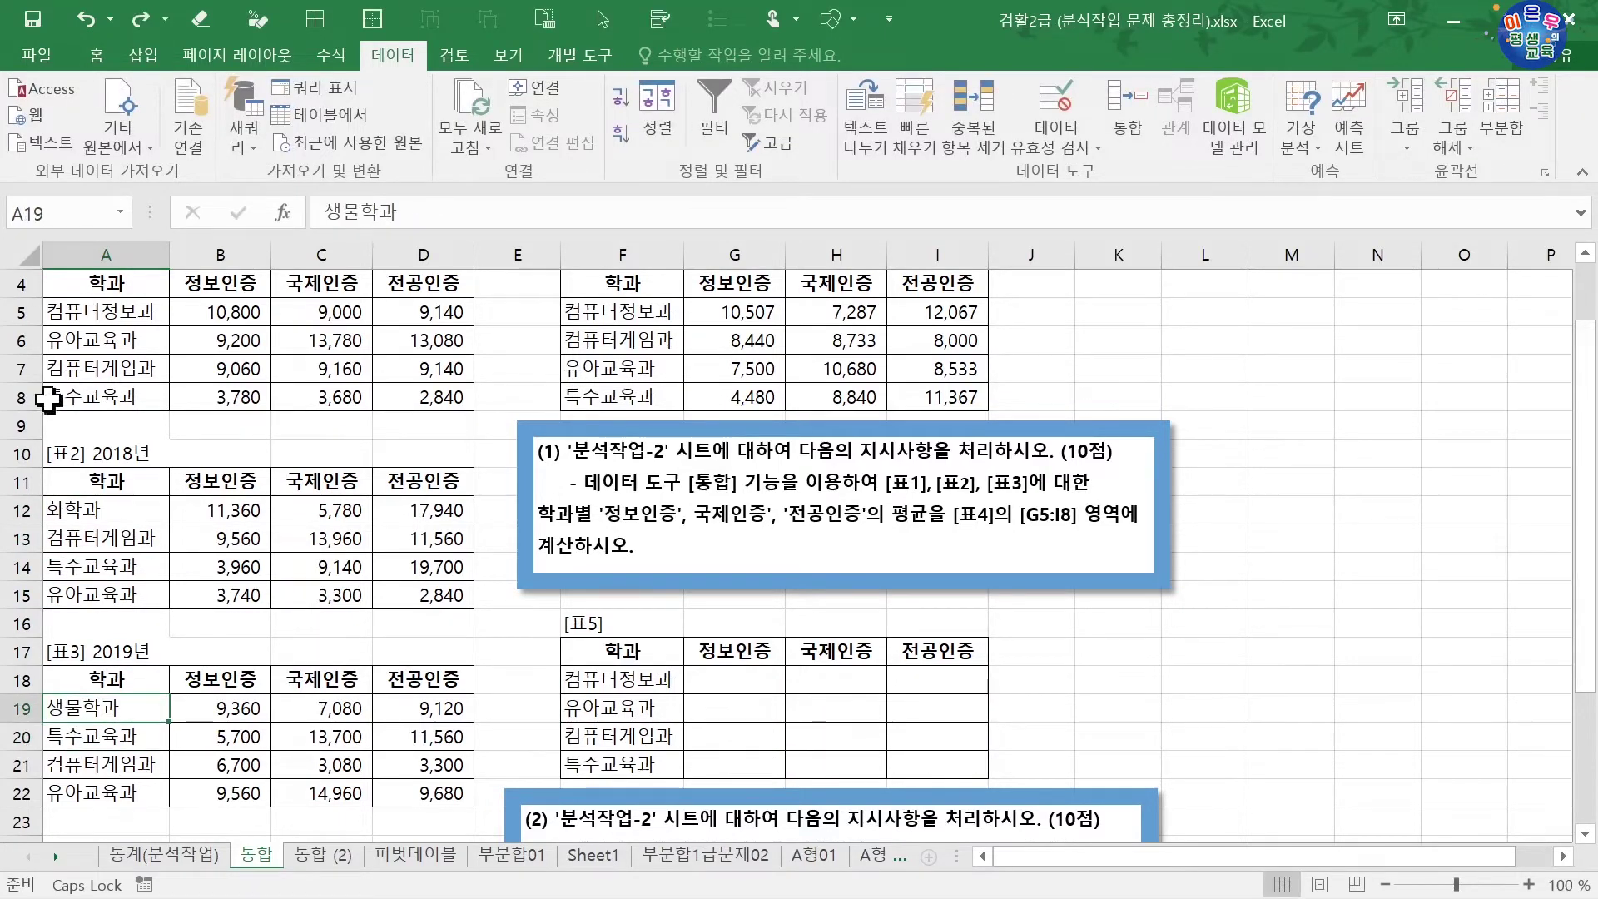
pyautogui.click(87, 516)
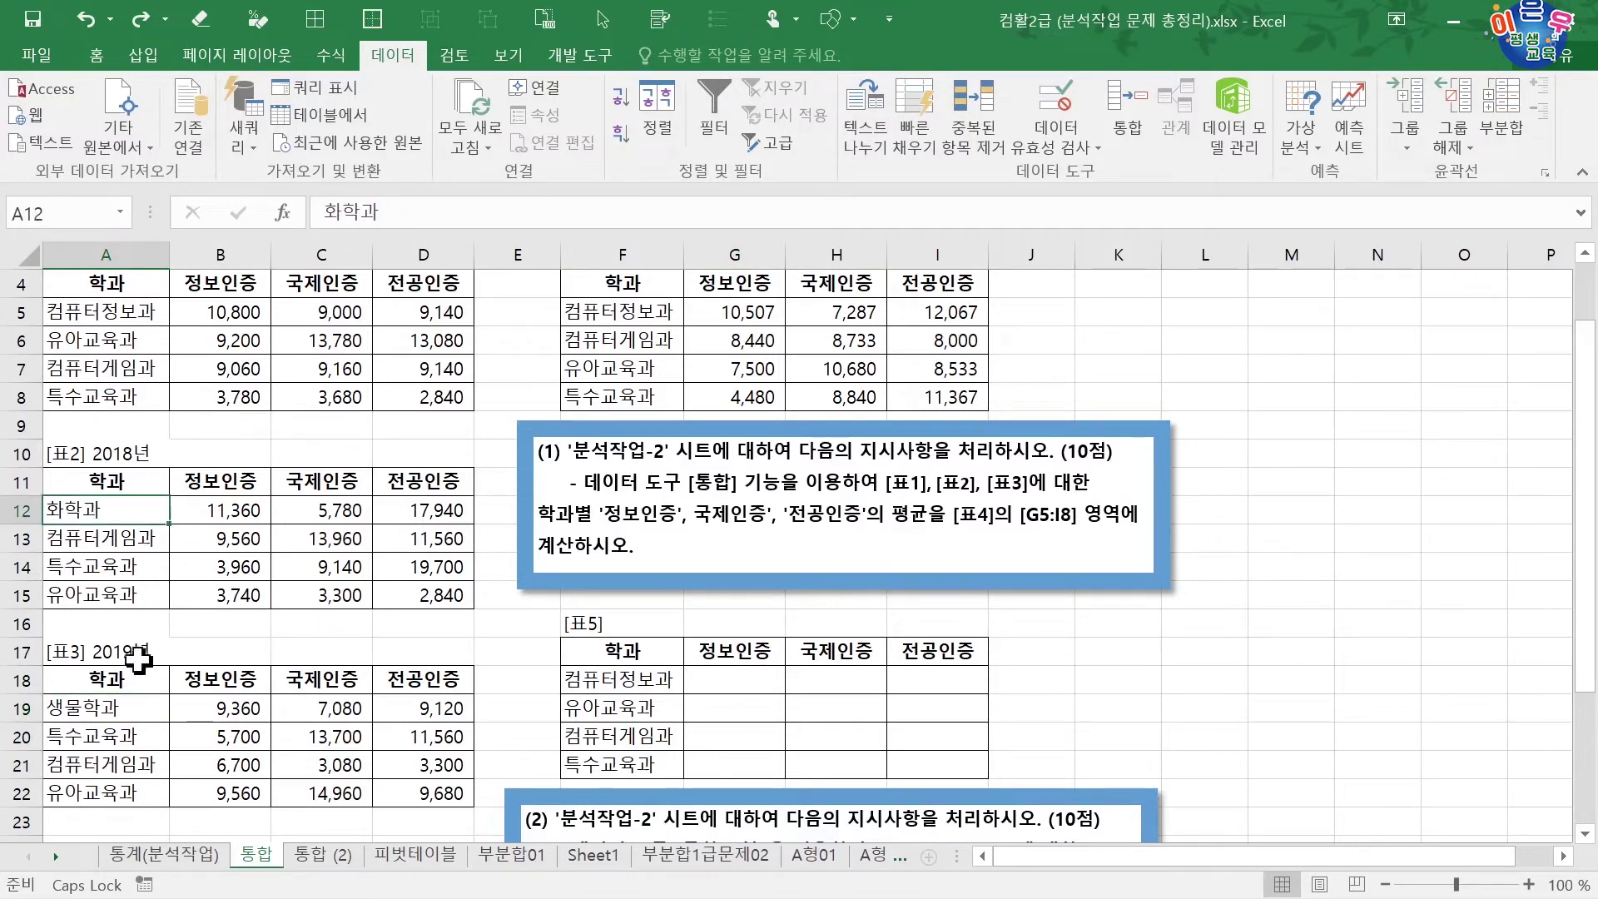
pyautogui.click(138, 710)
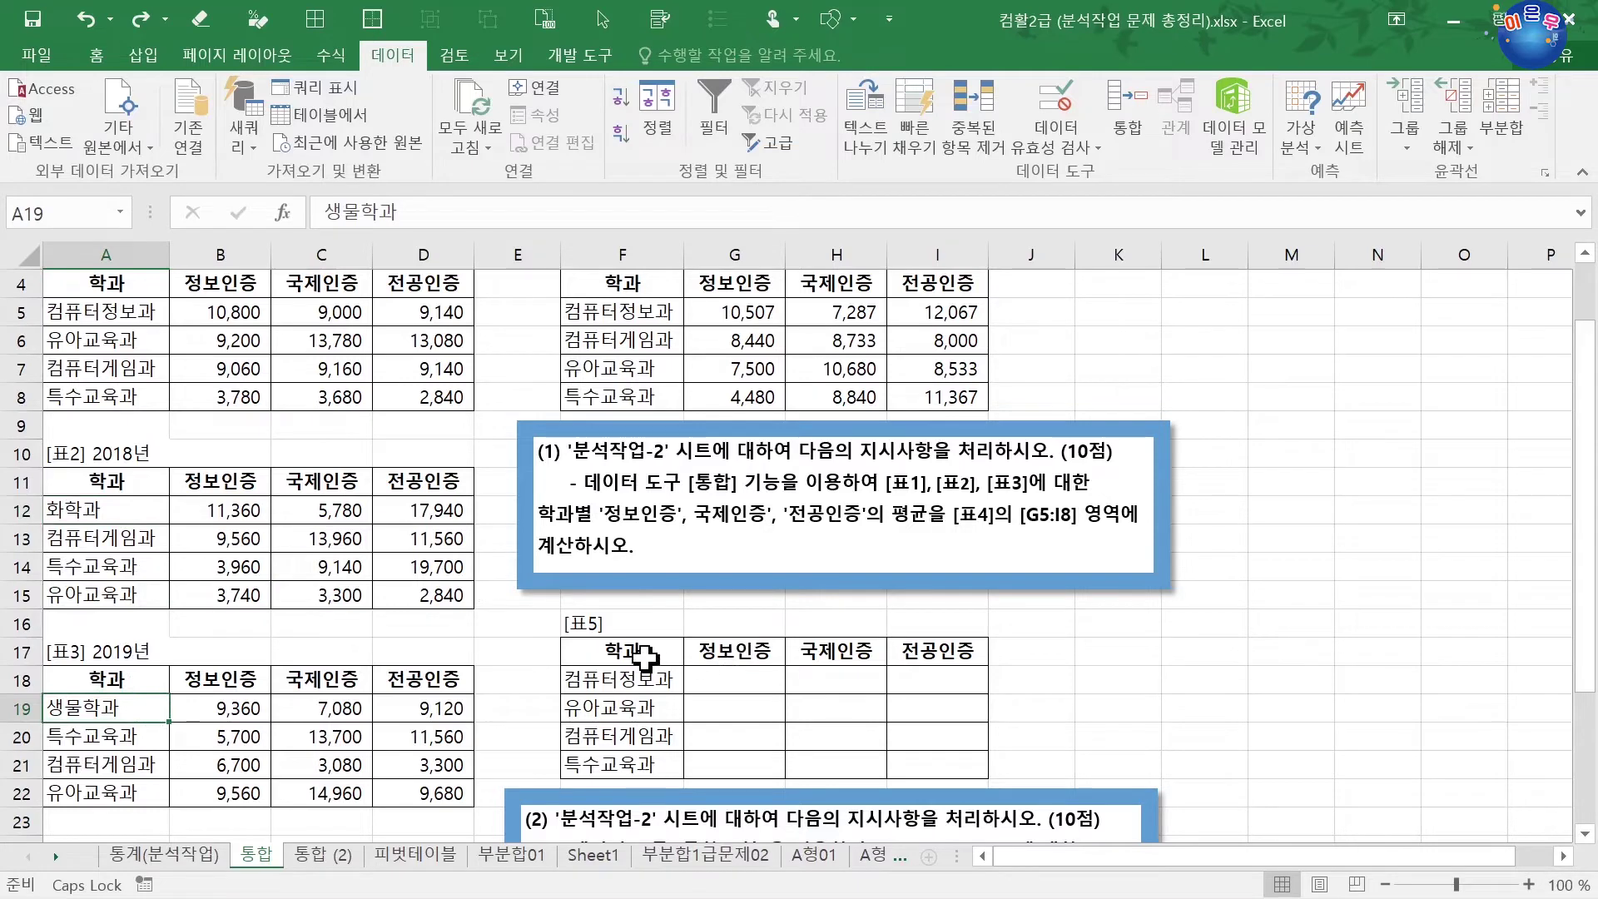
# Step: Start a new Consolidate operation for the [표5] range F17:I21 with 합계 as the function
pyautogui.moveTo(645, 657); pyautogui.dragTo(932, 767)
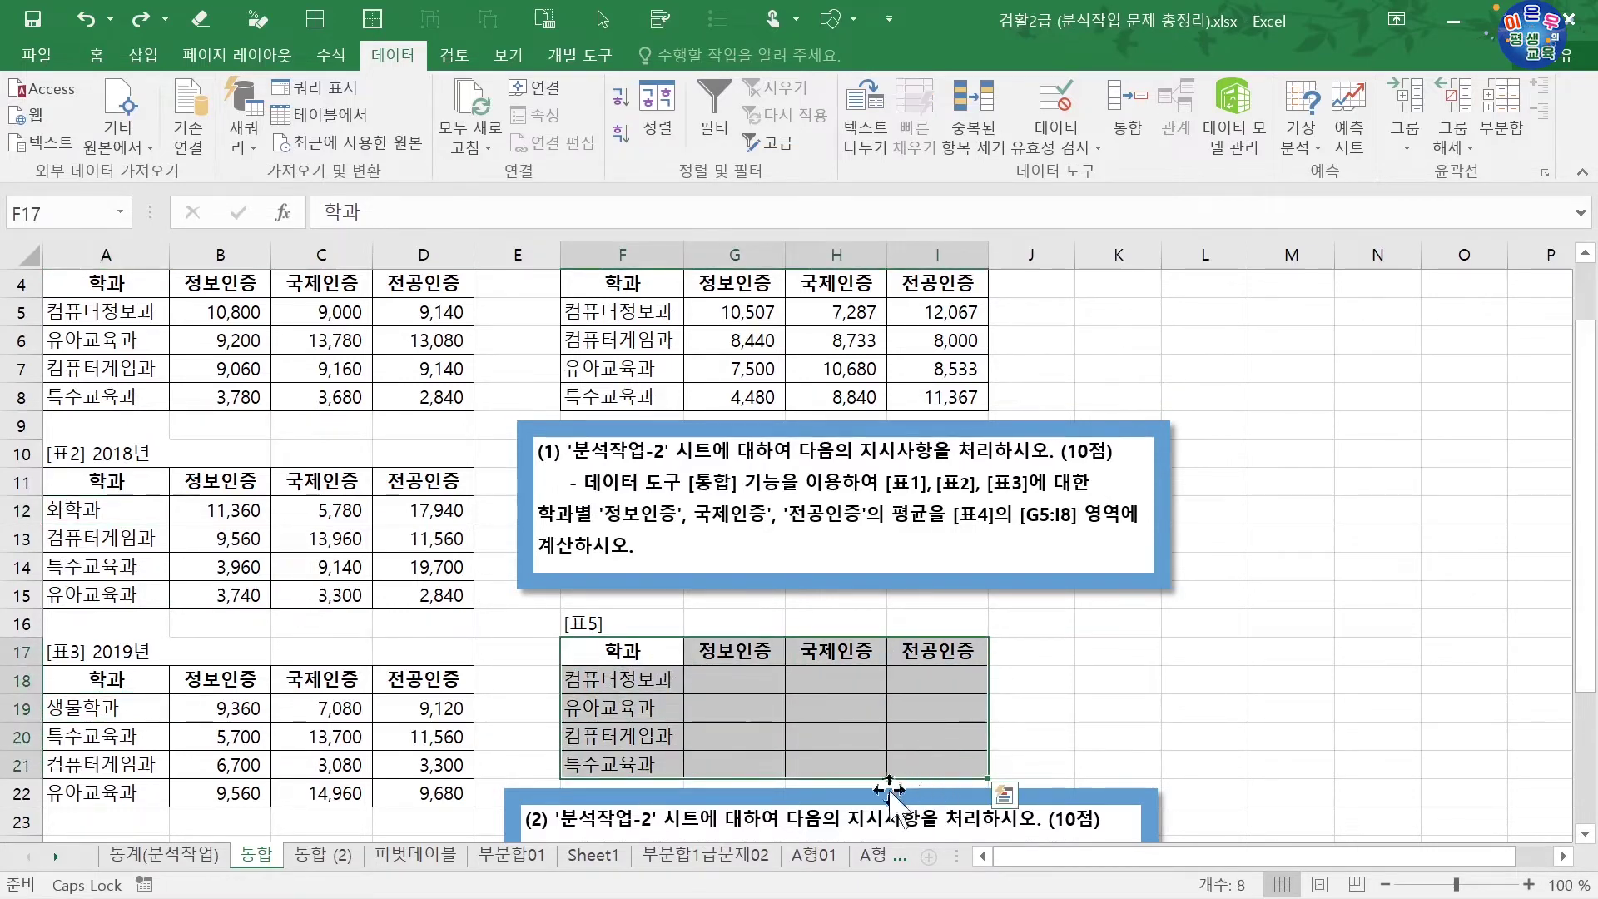
pyautogui.click(1127, 117)
pyautogui.click(1001, 314)
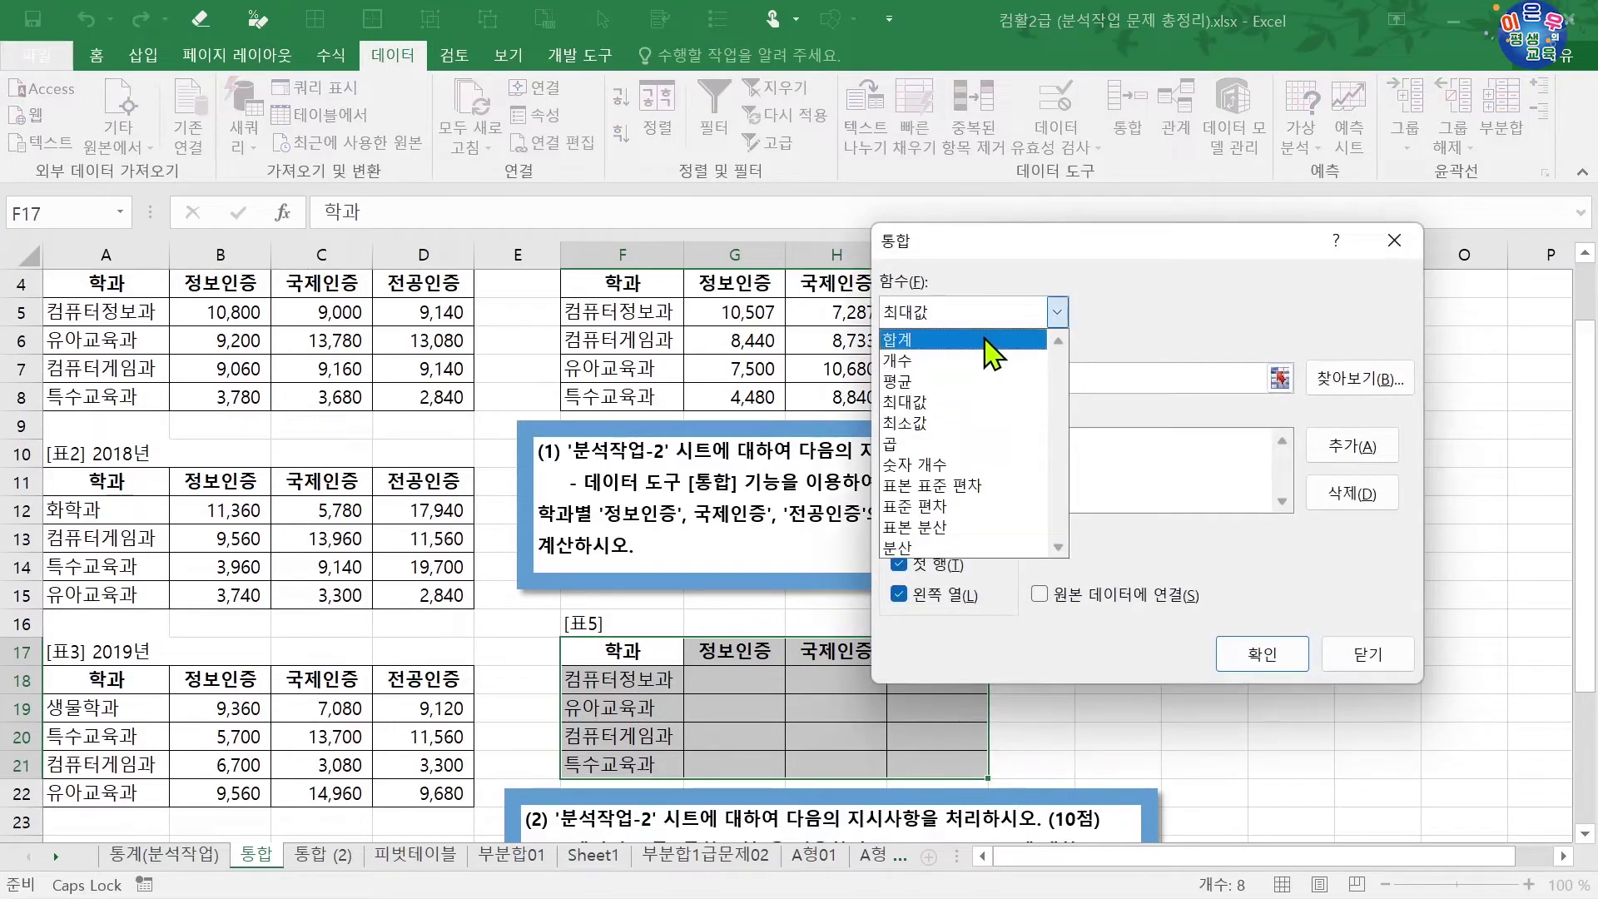
pyautogui.click(957, 341)
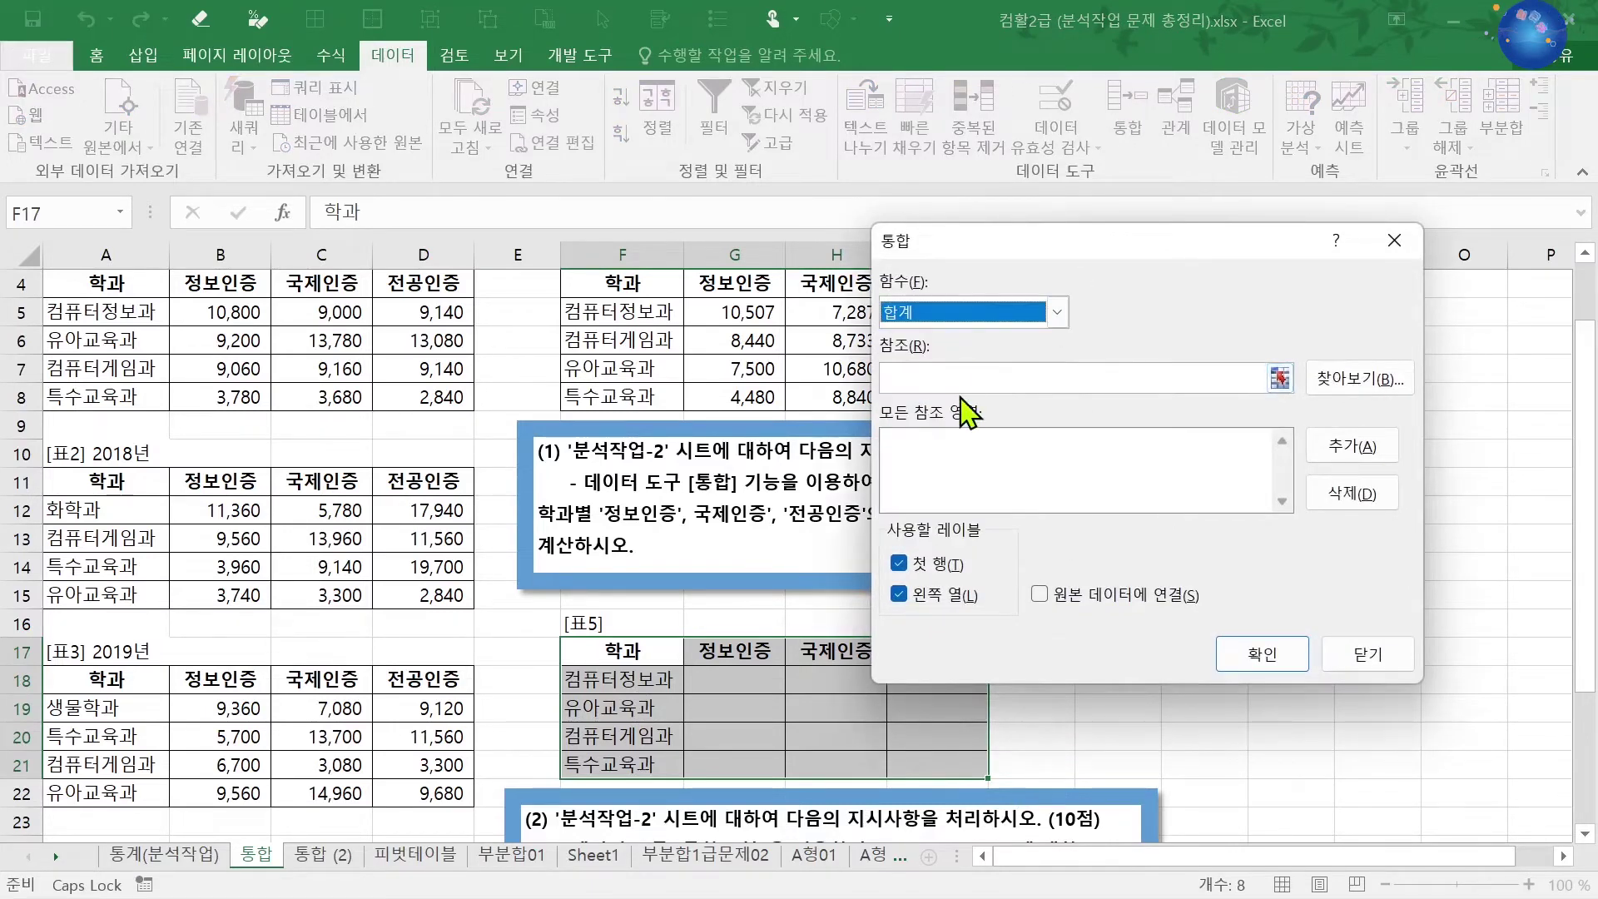
# Step: Add A4:D8, A11:D15 and A18:D22 as source references and run the sum consolidation into [표5]
pyautogui.click(966, 377)
pyautogui.moveTo(112, 287); pyautogui.dragTo(420, 398)
pyautogui.click(1334, 454)
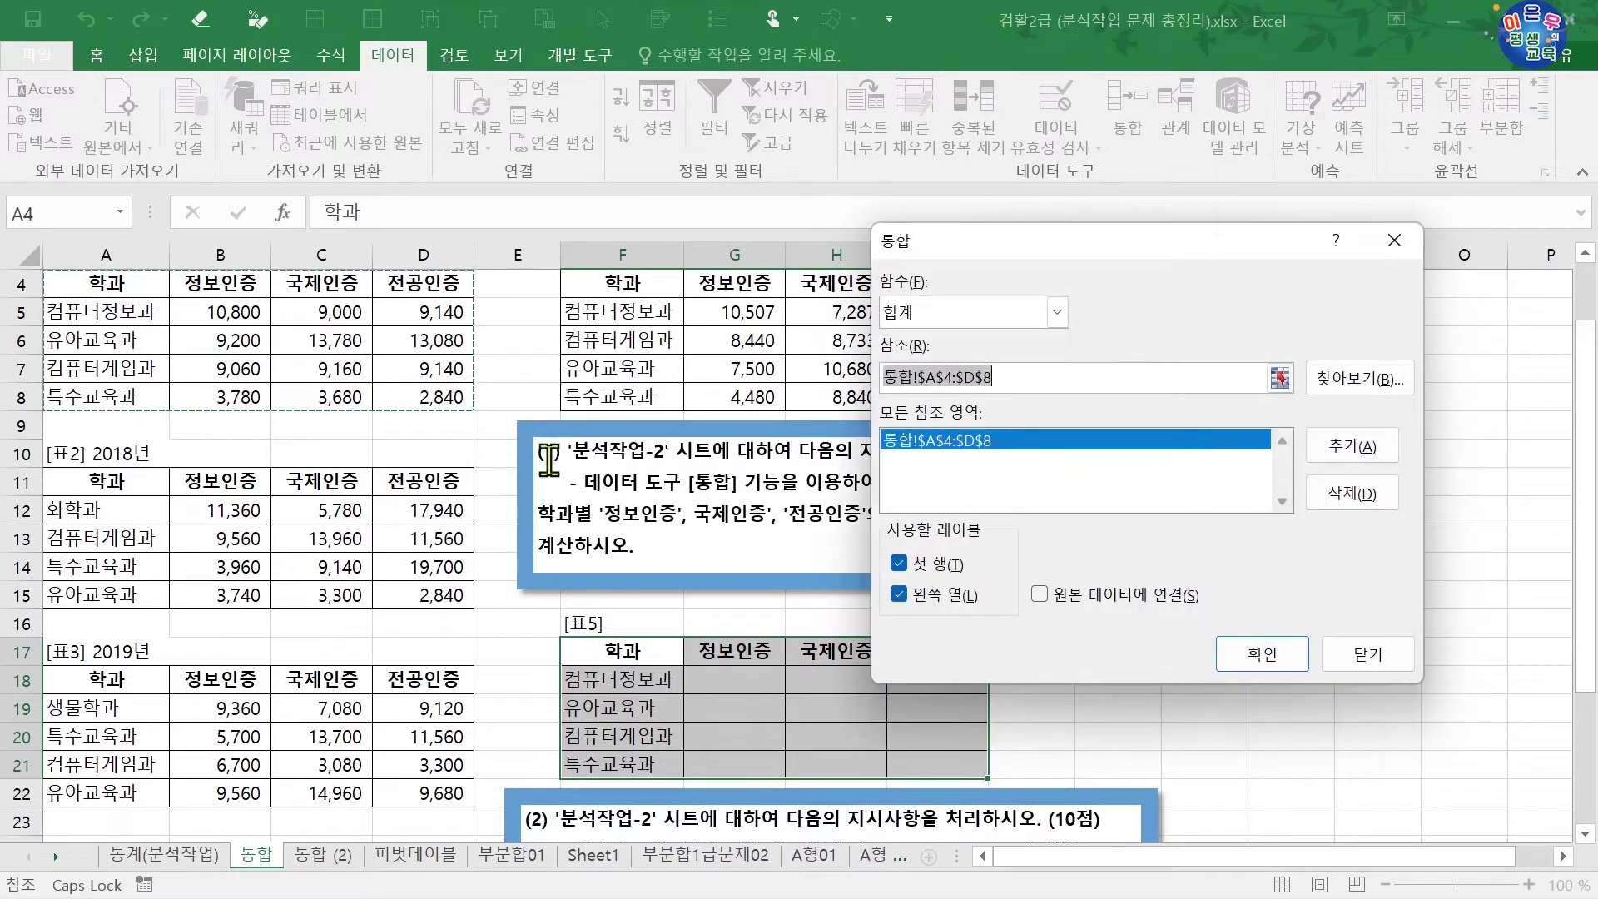
pyautogui.moveTo(107, 481); pyautogui.dragTo(429, 596)
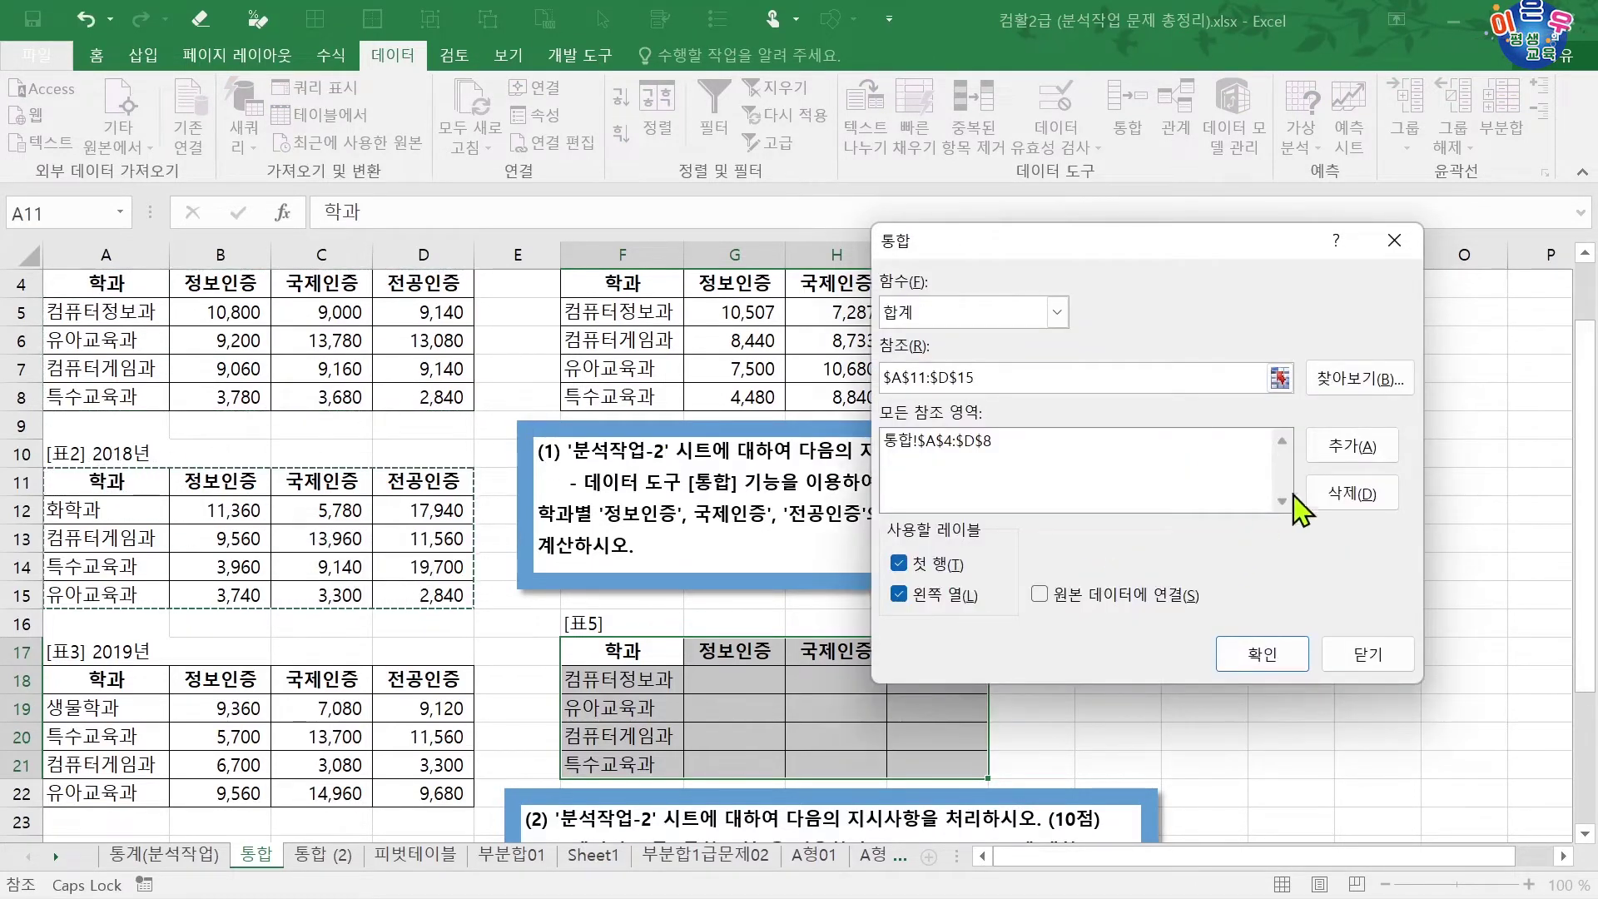
pyautogui.click(1350, 454)
pyautogui.moveTo(190, 708); pyautogui.dragTo(370, 743)
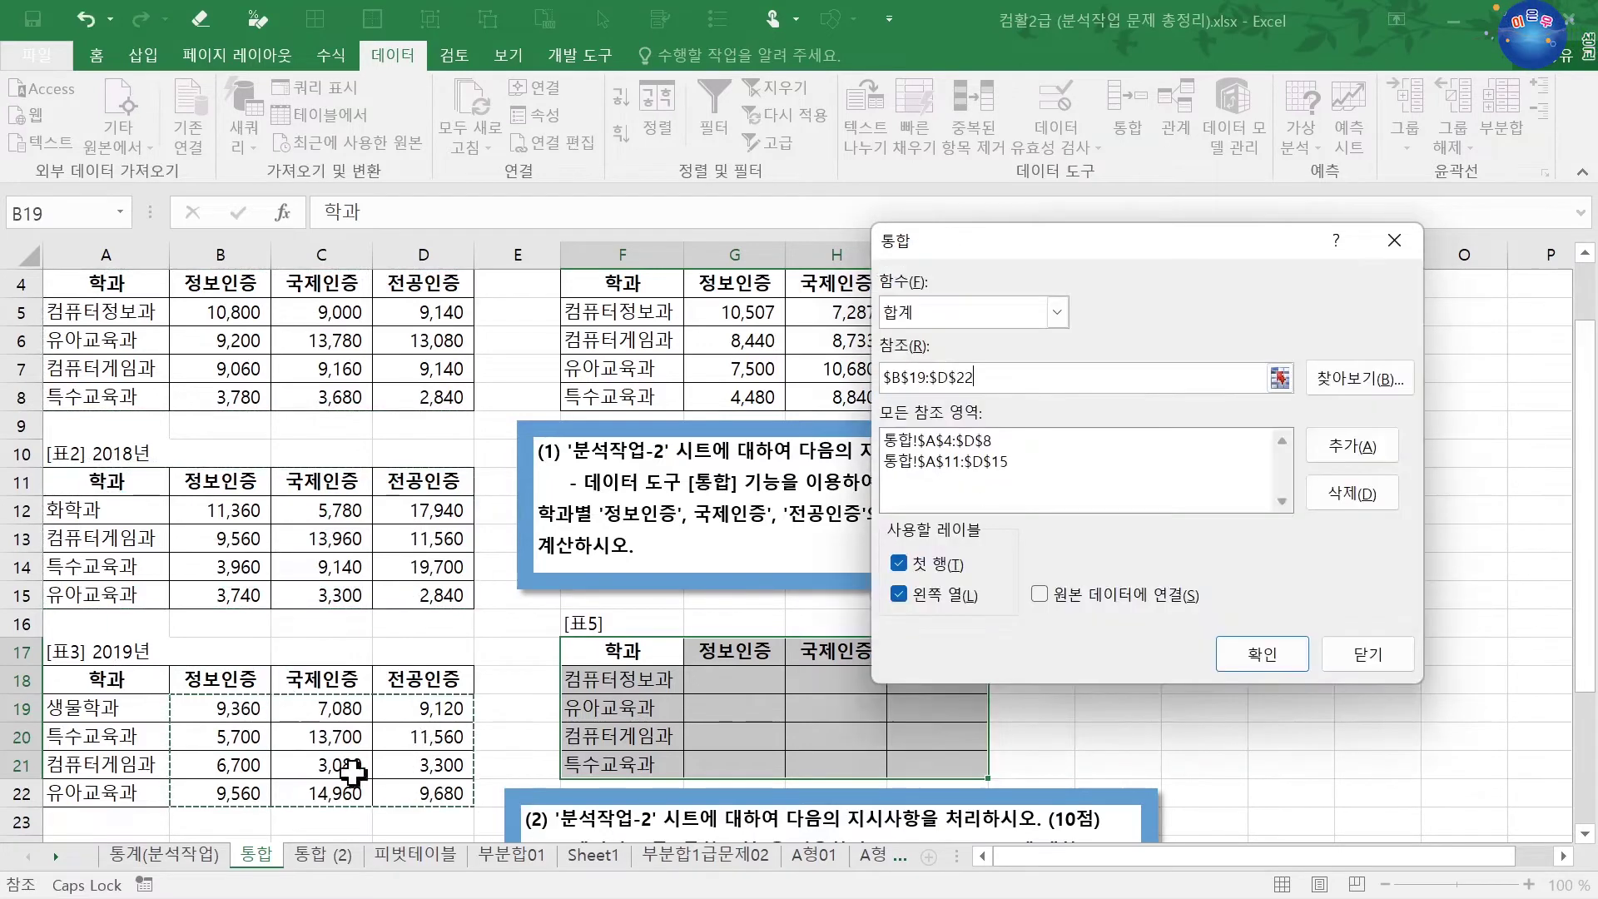
pyautogui.moveTo(117, 678); pyautogui.dragTo(390, 787)
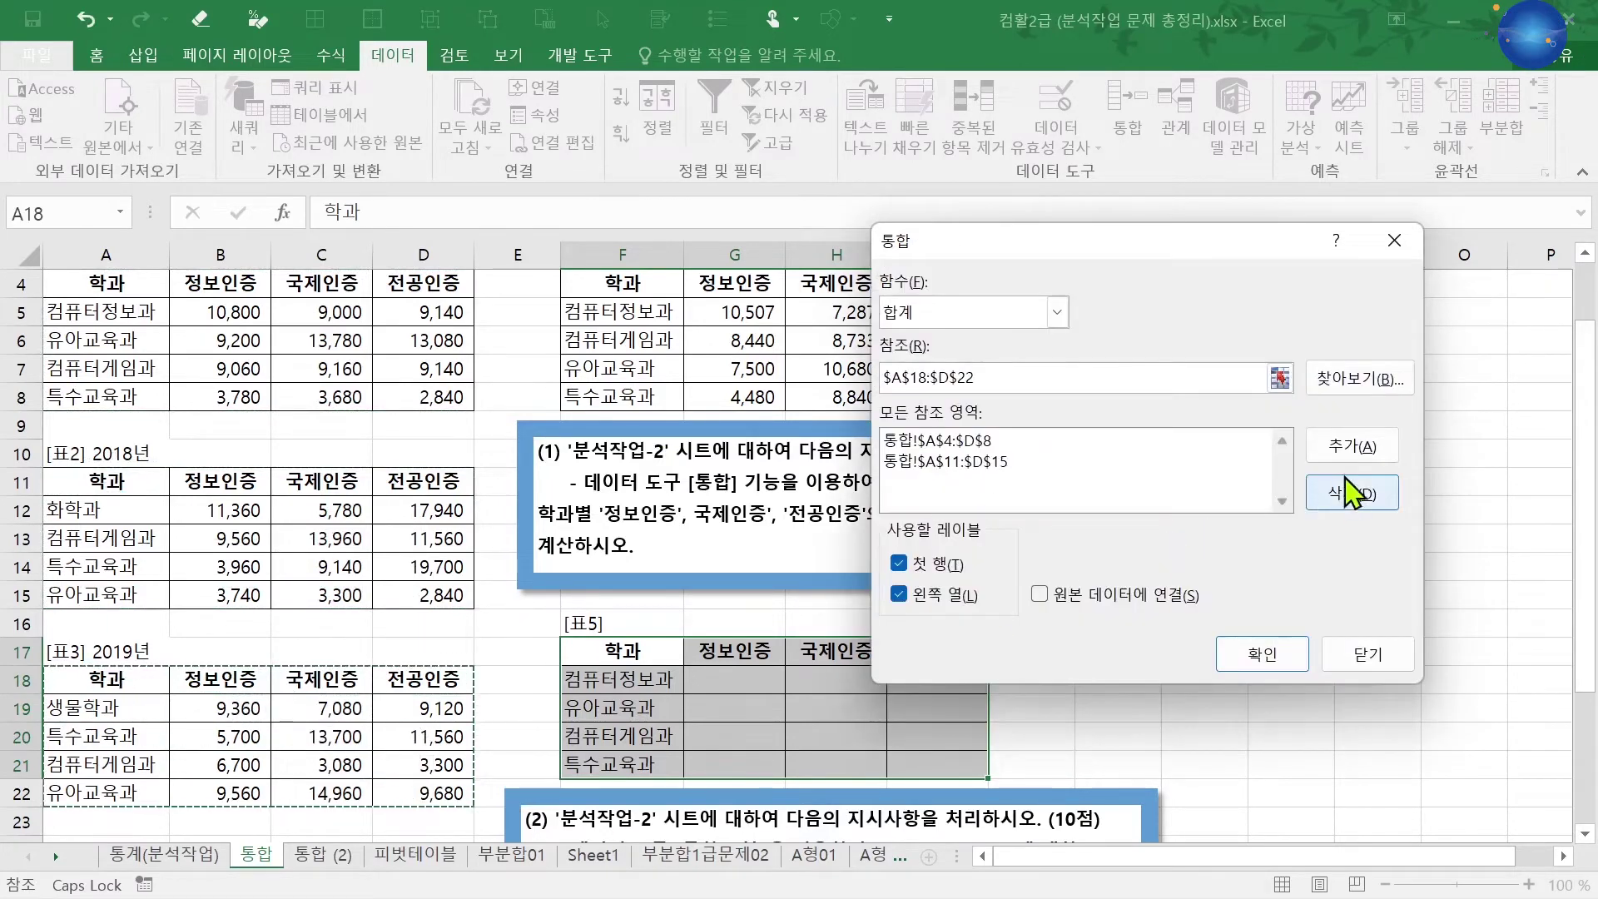
pyautogui.click(1353, 446)
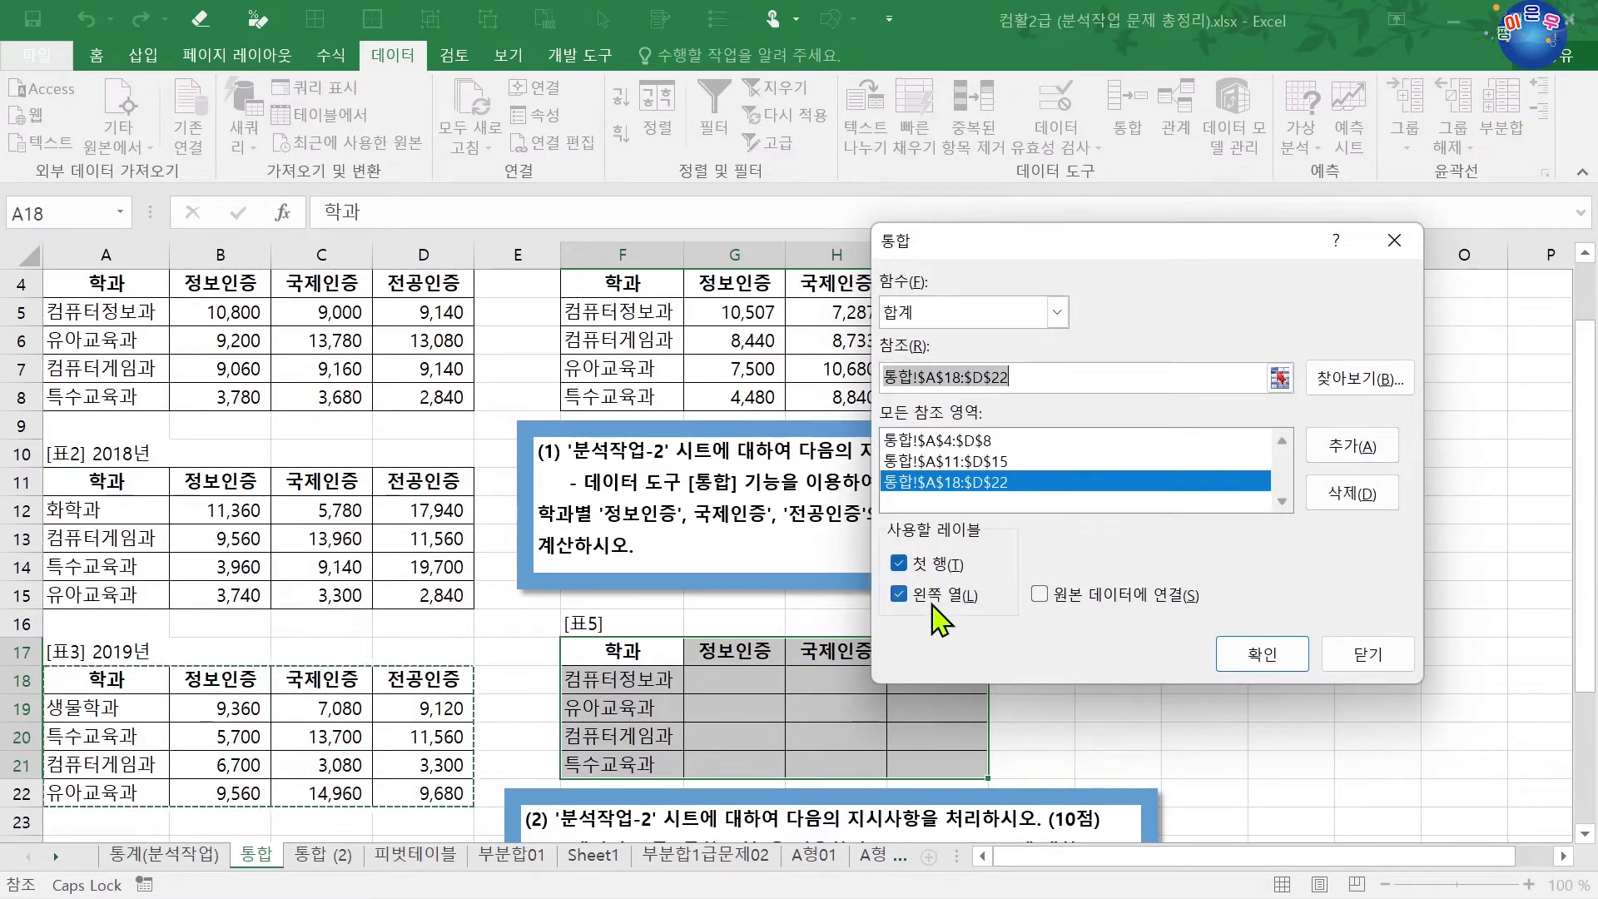
pyautogui.click(1261, 653)
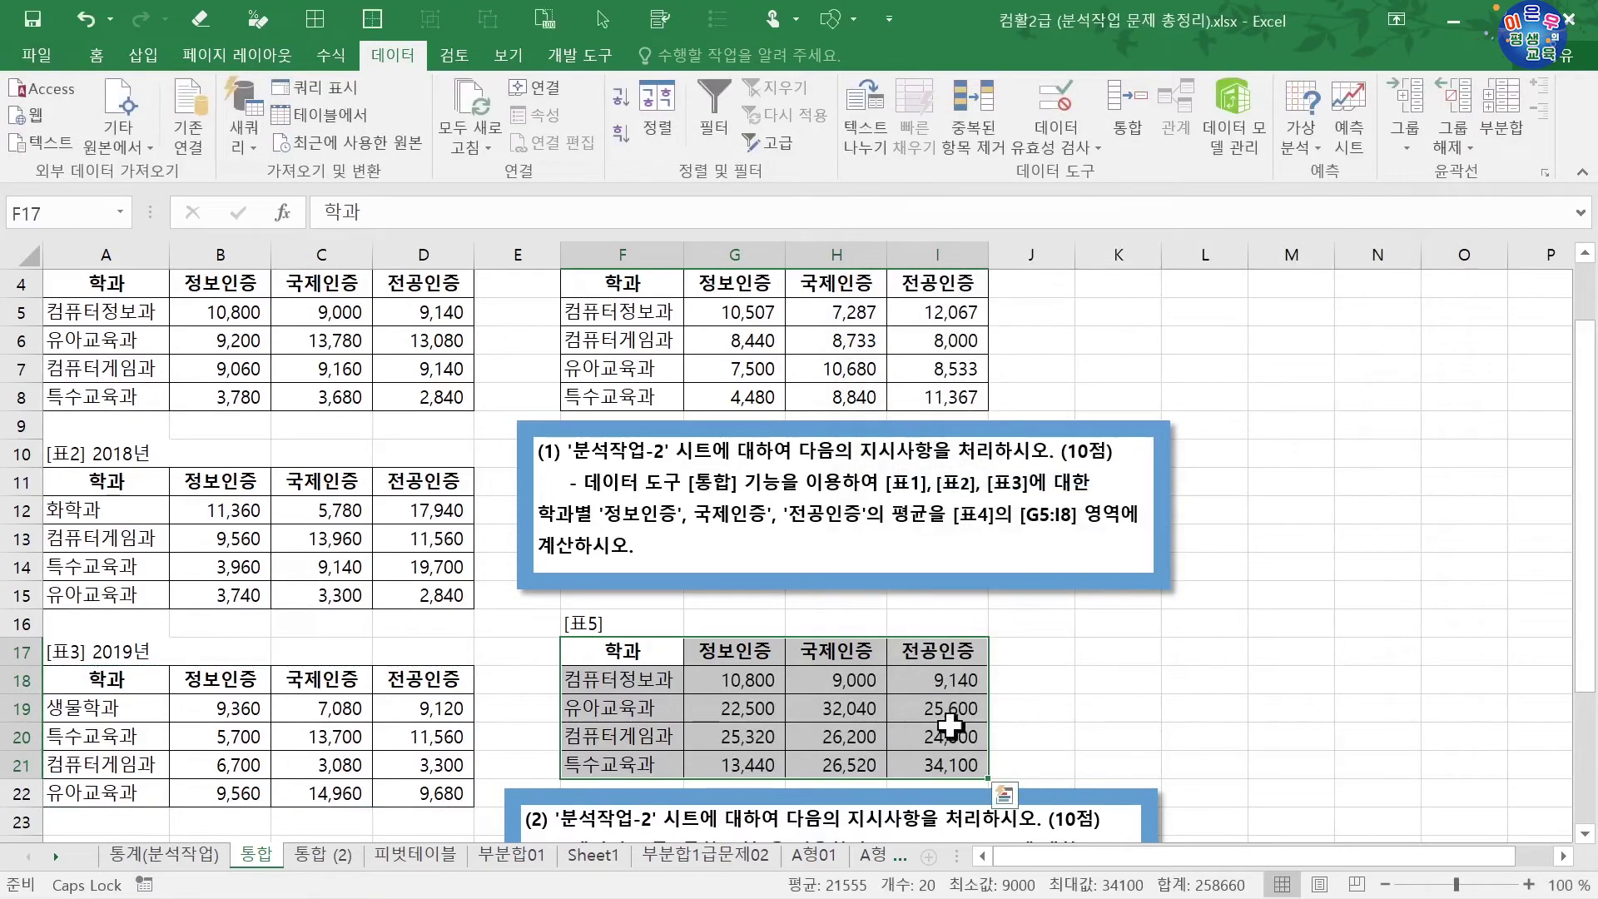
# Step: Examine the sums in [표5] against the 생물학과 row of [표3] and the 화학과 row of [표2]
pyautogui.moveTo(722, 686); pyautogui.dragTo(921, 760)
pyautogui.click(144, 712)
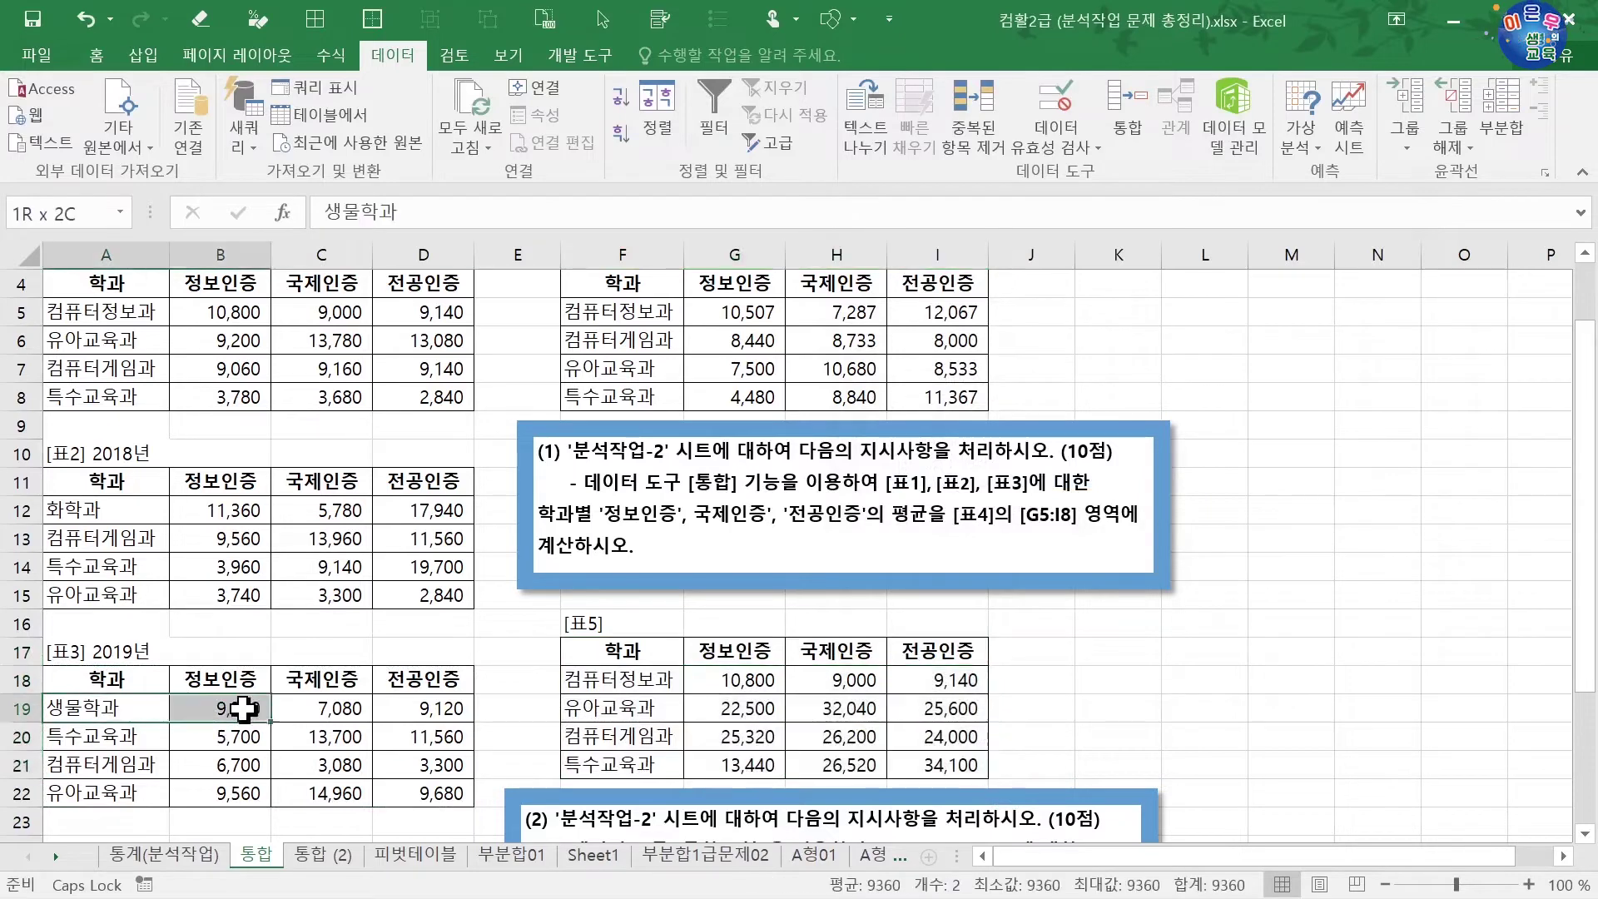
pyautogui.moveTo(118, 512); pyautogui.dragTo(202, 516)
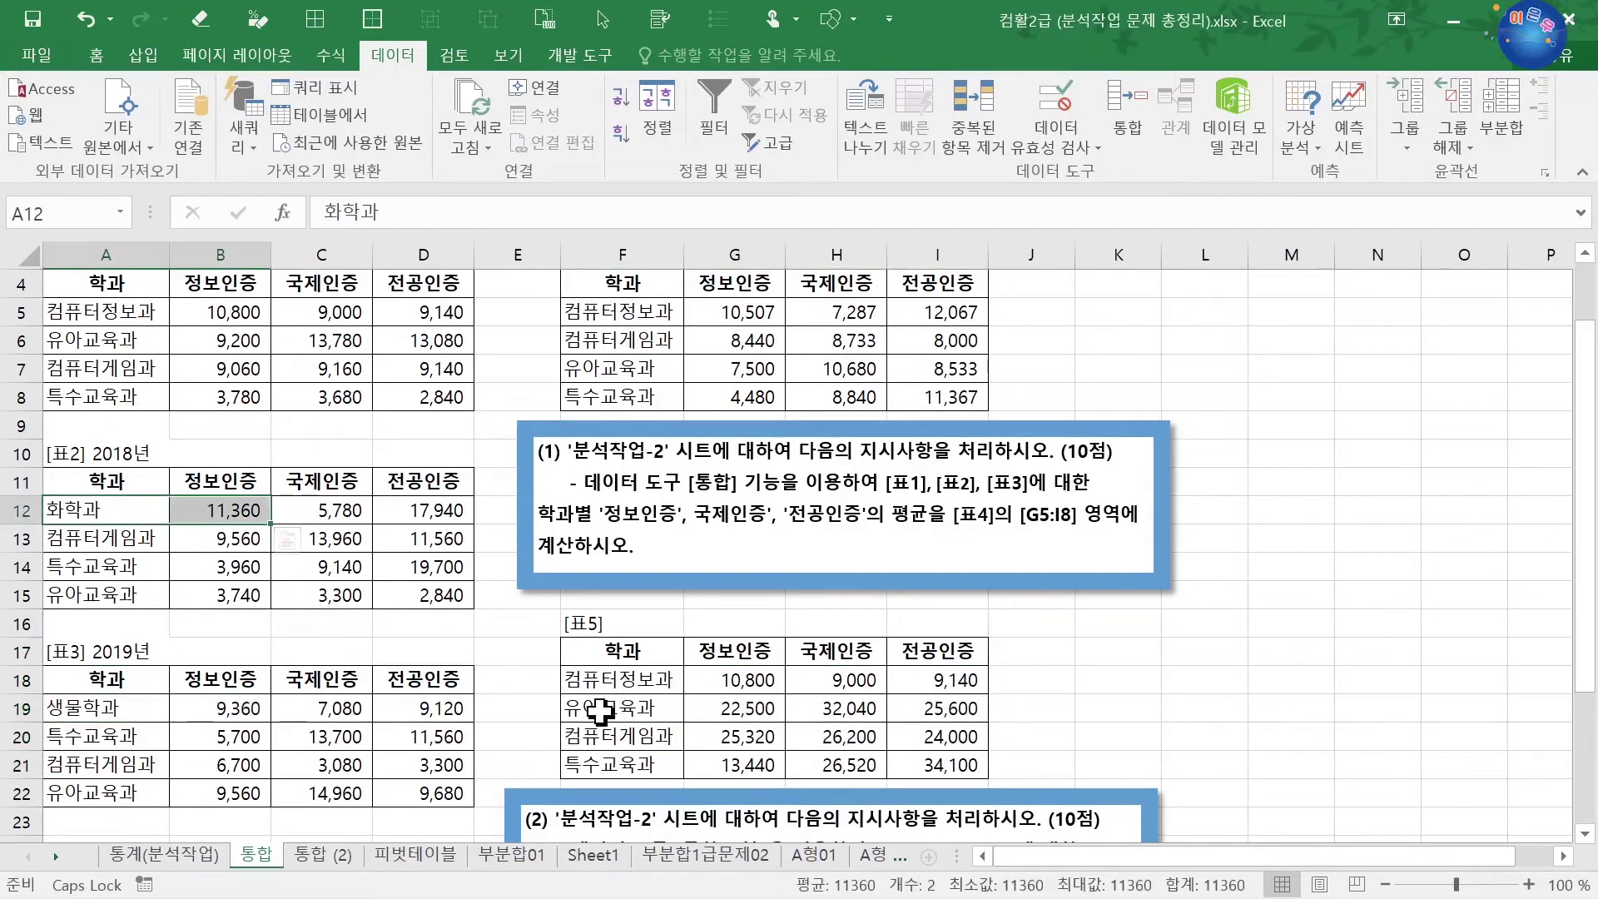
pyautogui.click(695, 687)
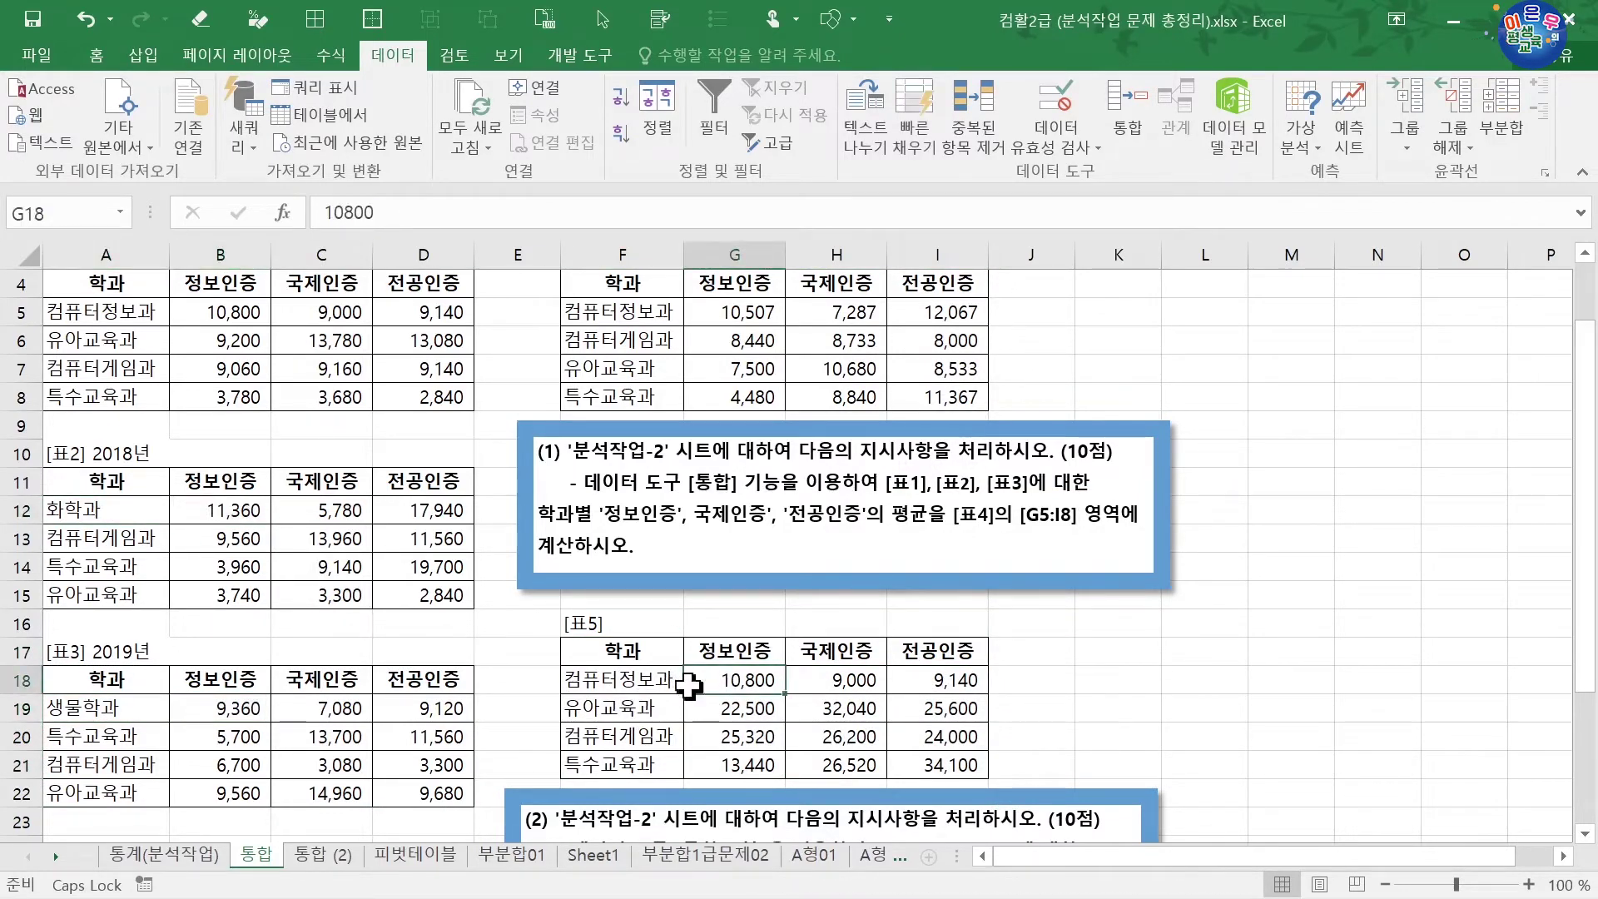
# Step: Replace the second department name in [표5], cell F19, with 화학과
pyautogui.click(227, 314)
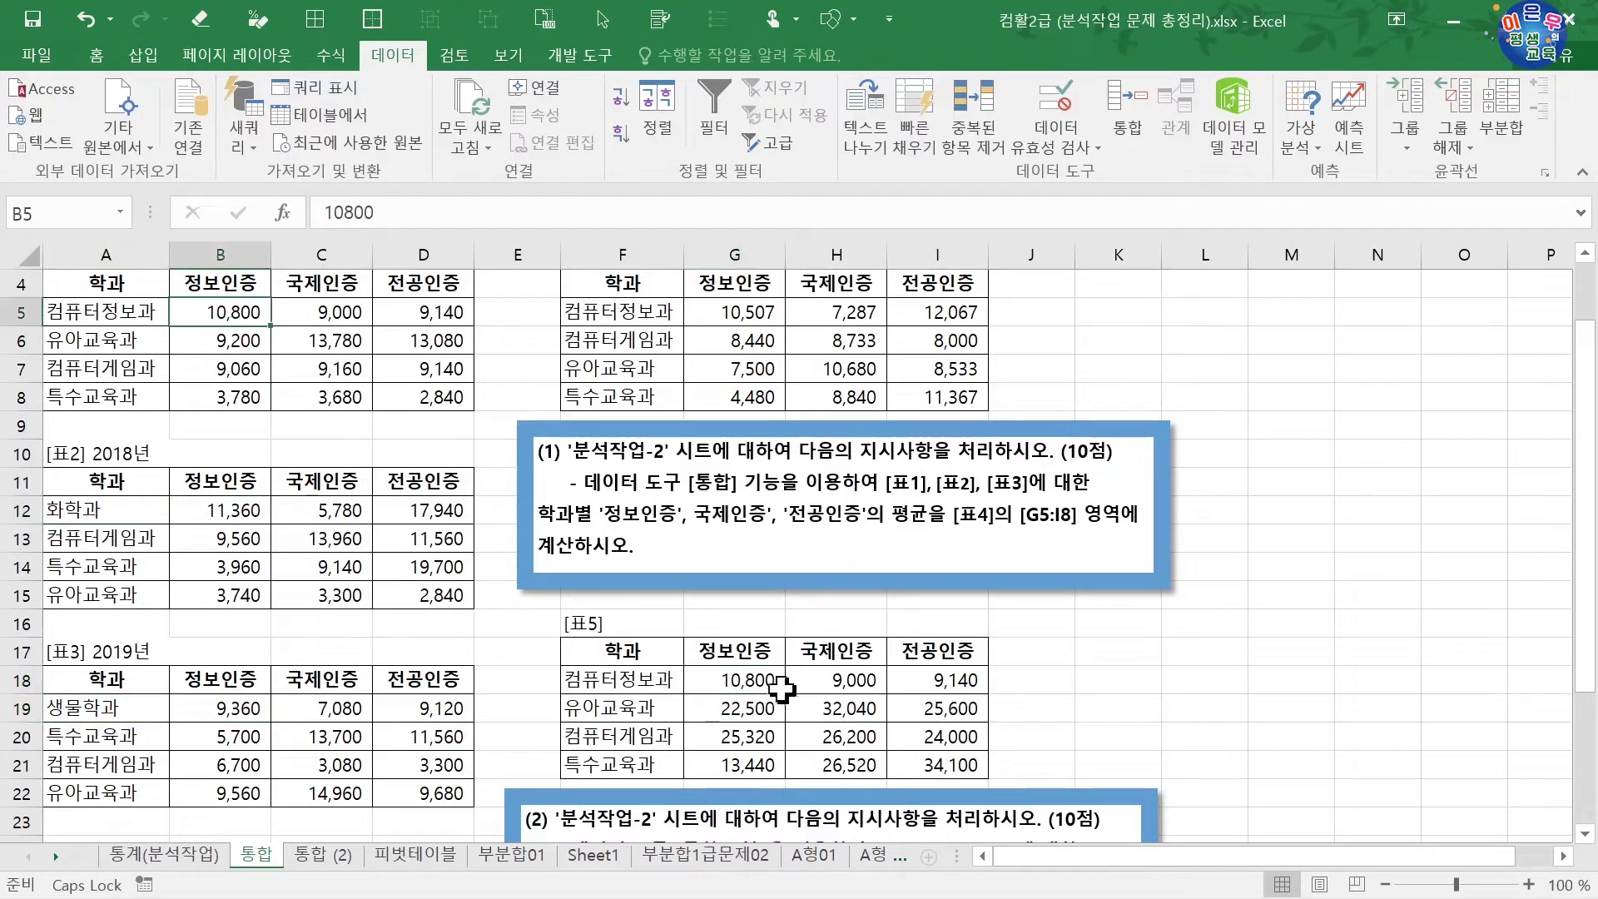
pyautogui.moveTo(652, 680); pyautogui.dragTo(656, 767)
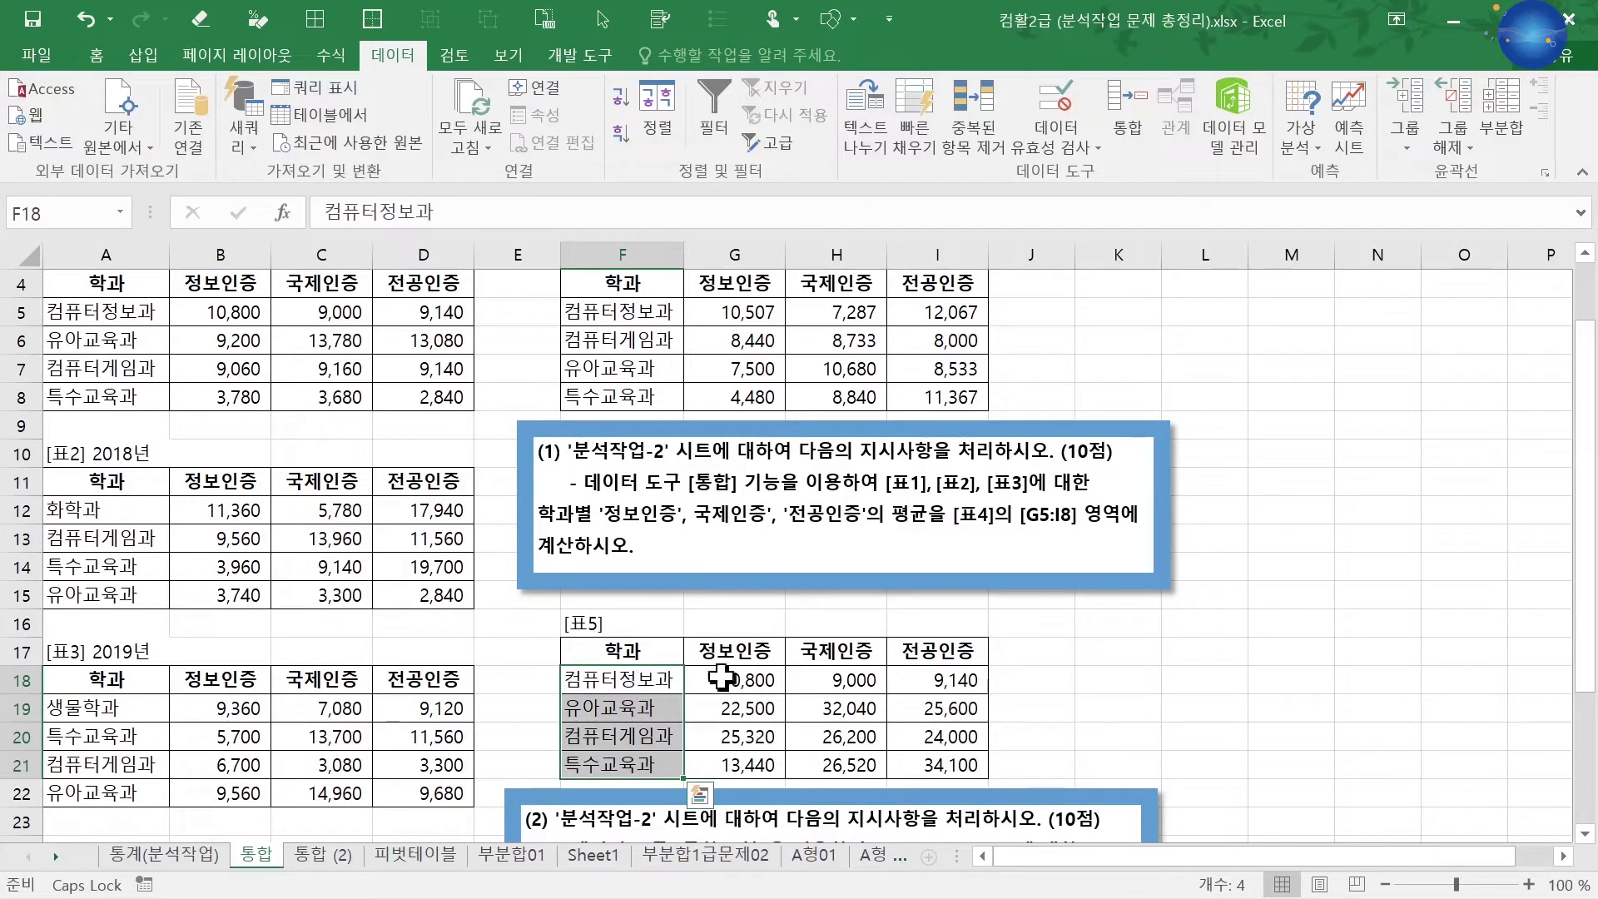
pyautogui.click(624, 709)
pyautogui.write('황')
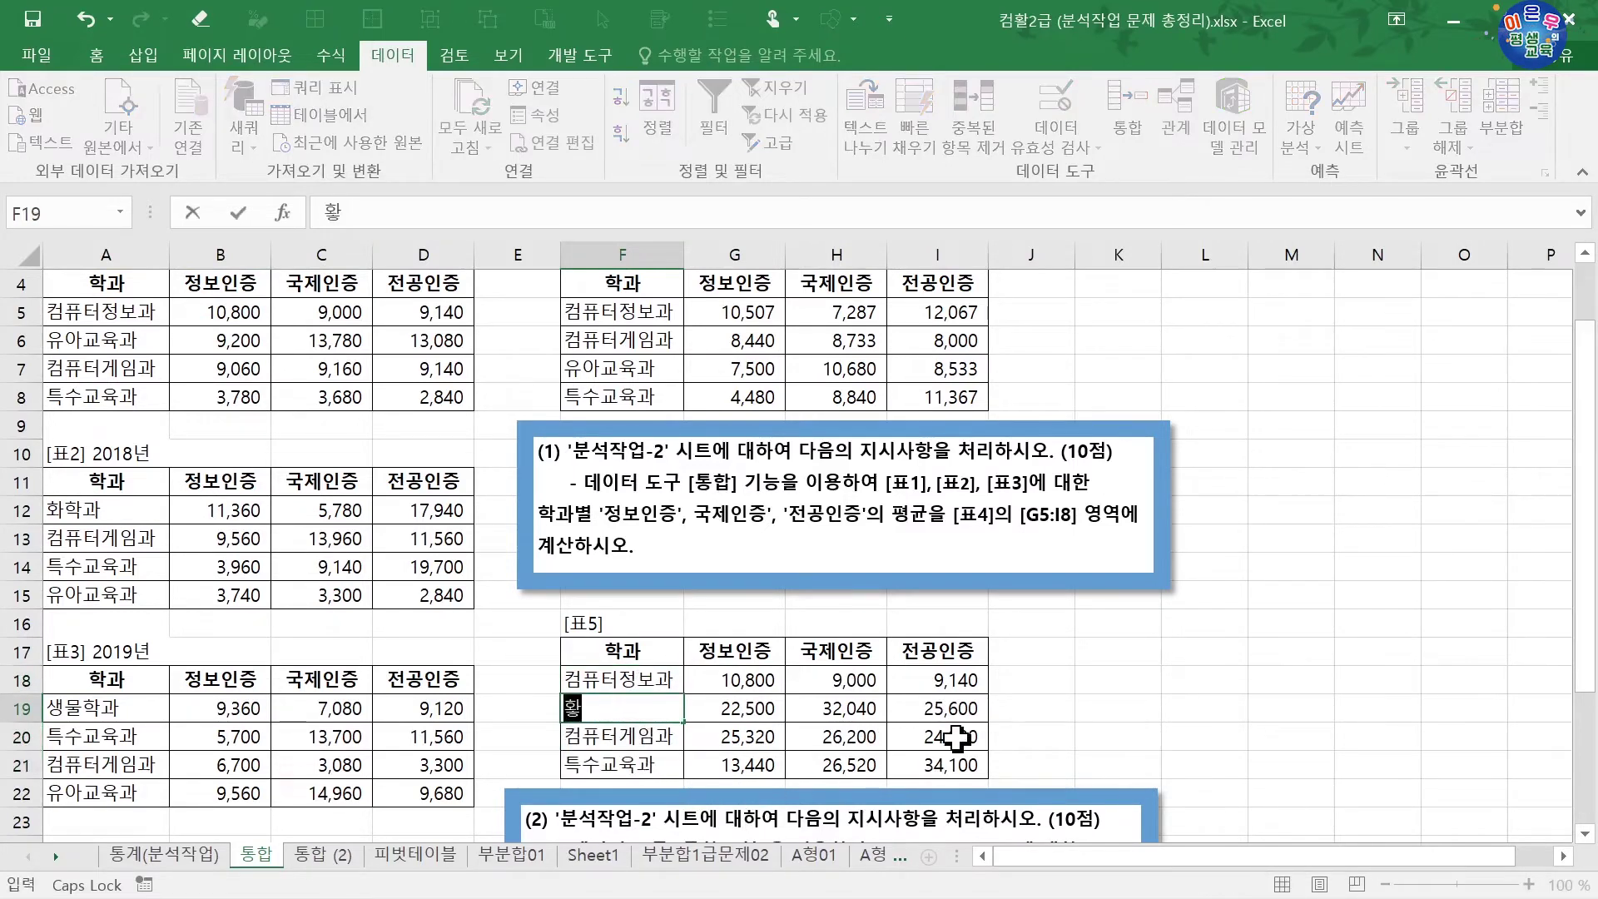
pyautogui.write('학과')
pyautogui.press('Return')
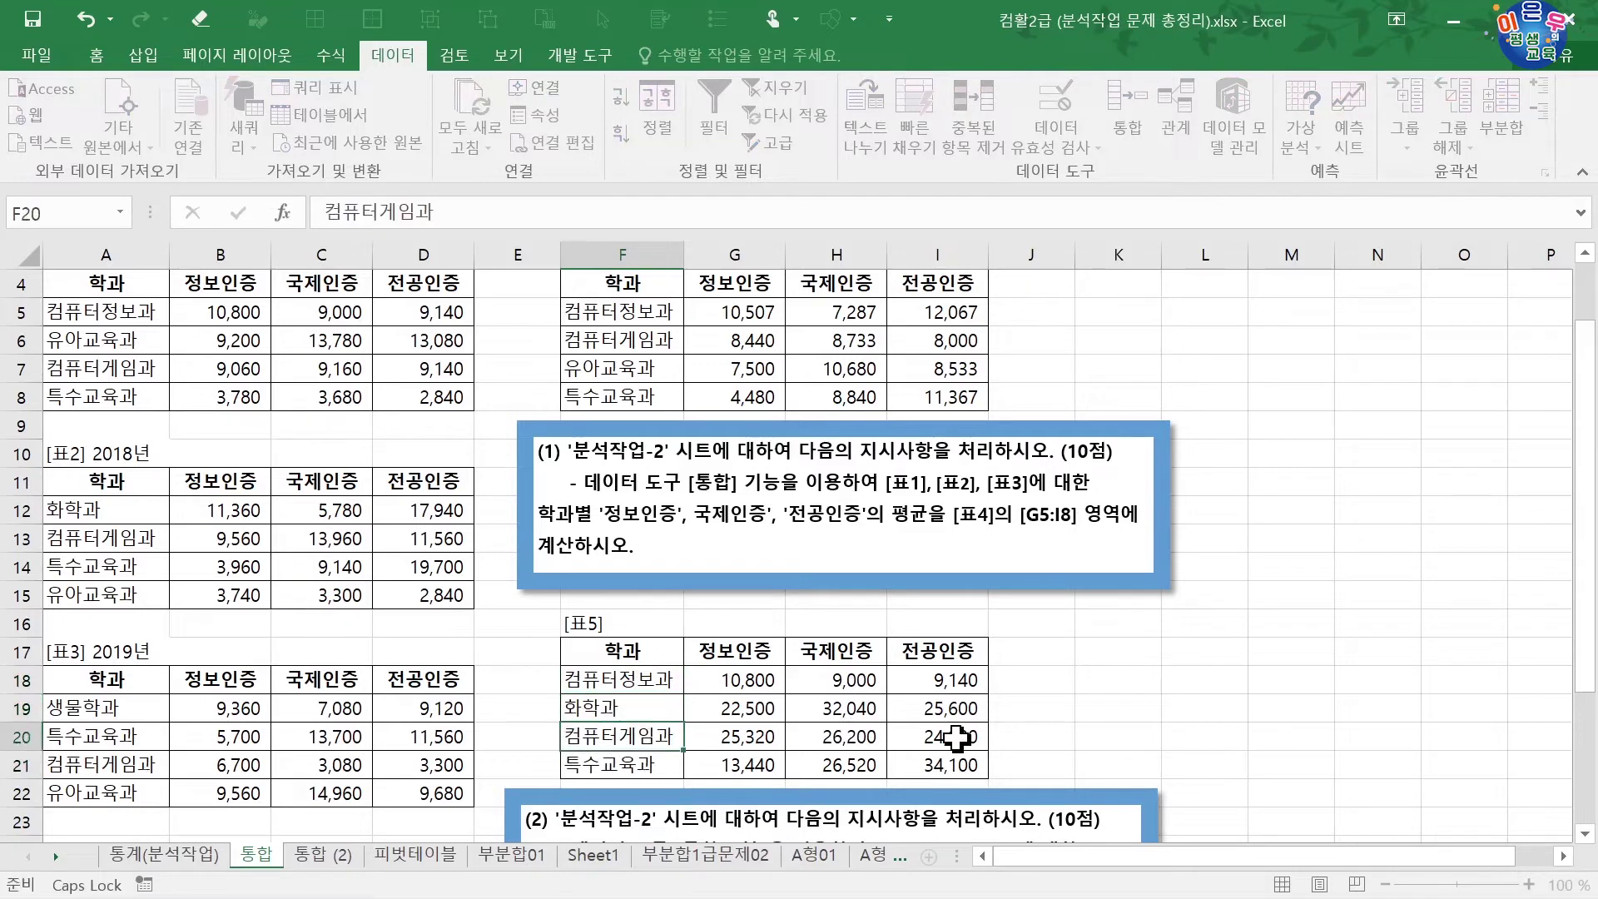
# Step: Clear the values in G18:I21 and rerun the 합계 consolidation for F17:I21 with the stored source references
pyautogui.moveTo(762, 688); pyautogui.dragTo(932, 766)
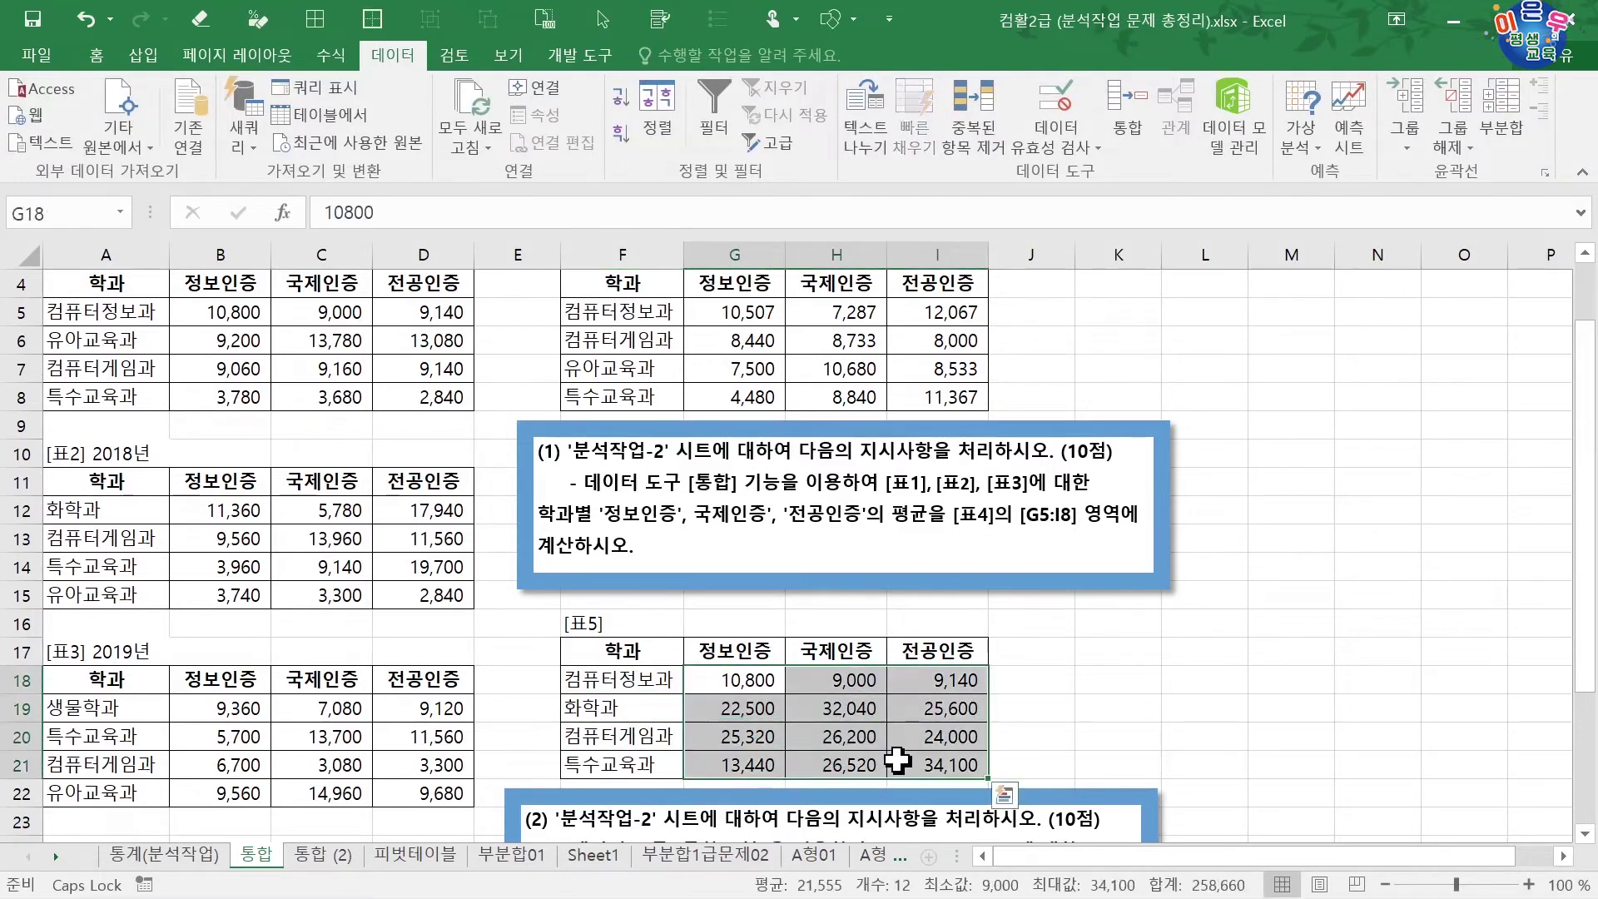
pyautogui.press('Delete')
pyautogui.moveTo(622, 651); pyautogui.dragTo(932, 766)
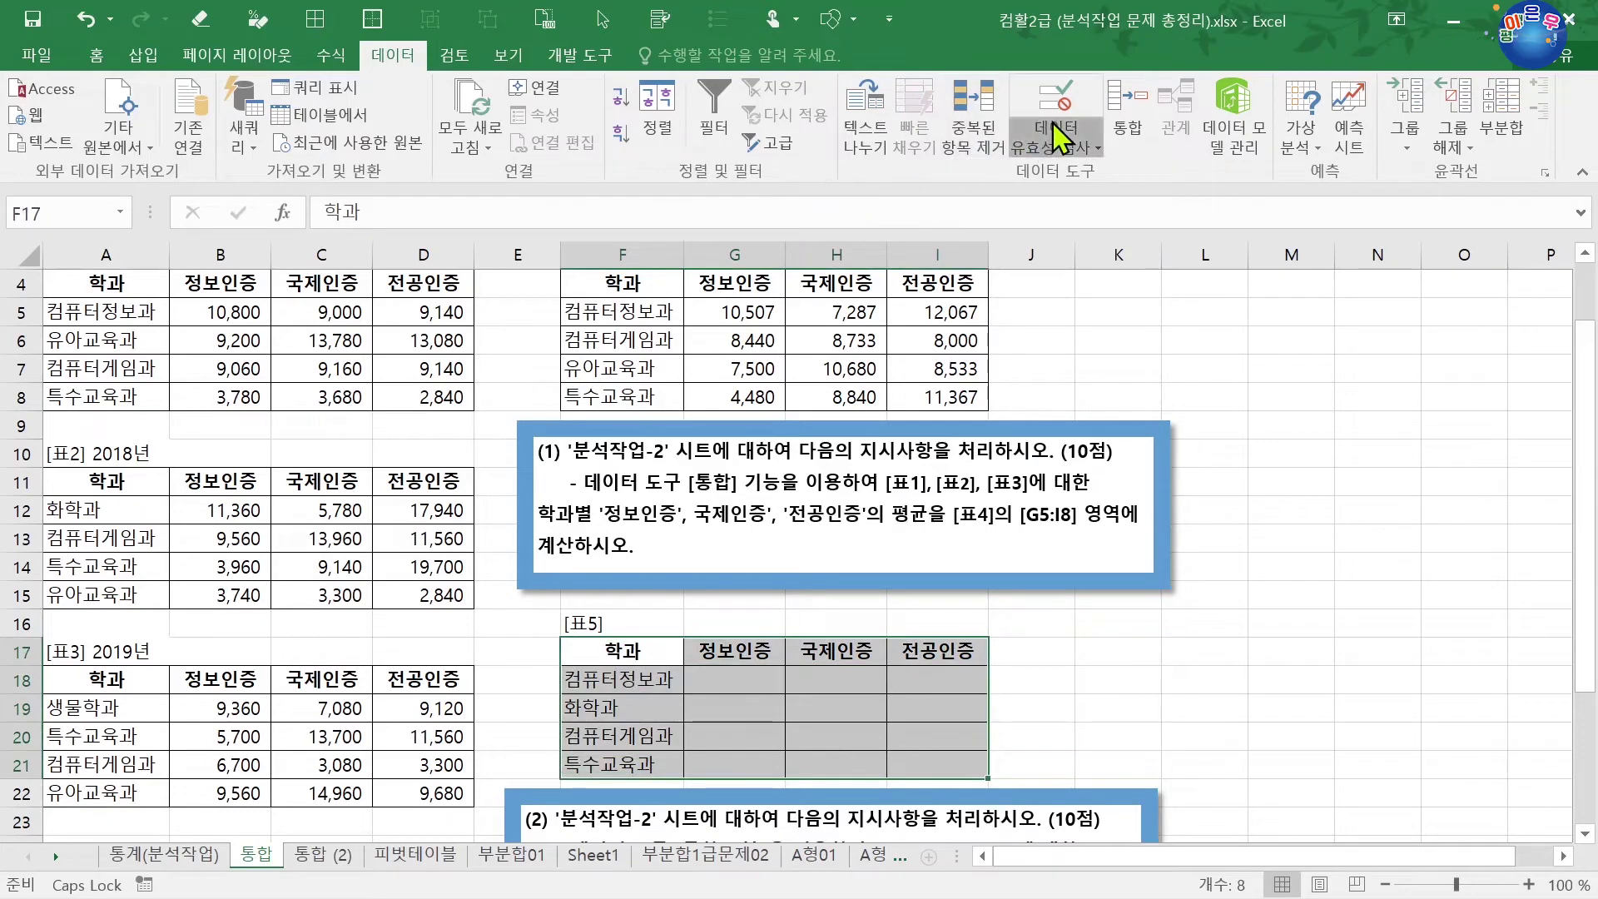
pyautogui.click(1115, 121)
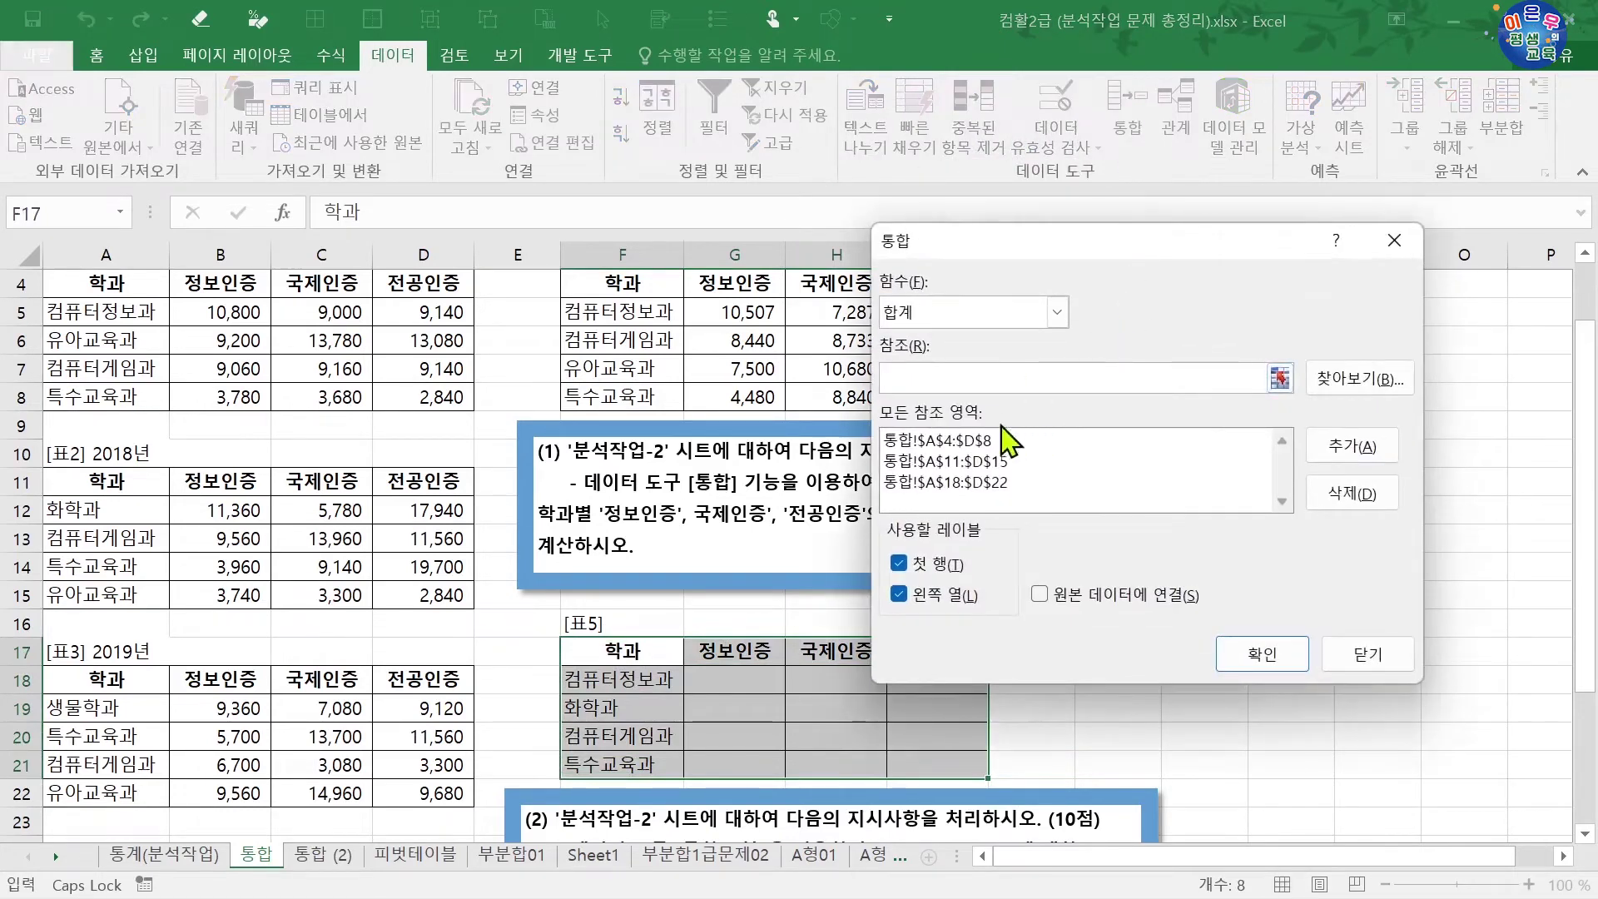
pyautogui.click(1292, 664)
# Step: Compare the 화학과 row of [표5] with its 정보인증 value in [표2] and review the department names in F18:F21
pyautogui.click(722, 712)
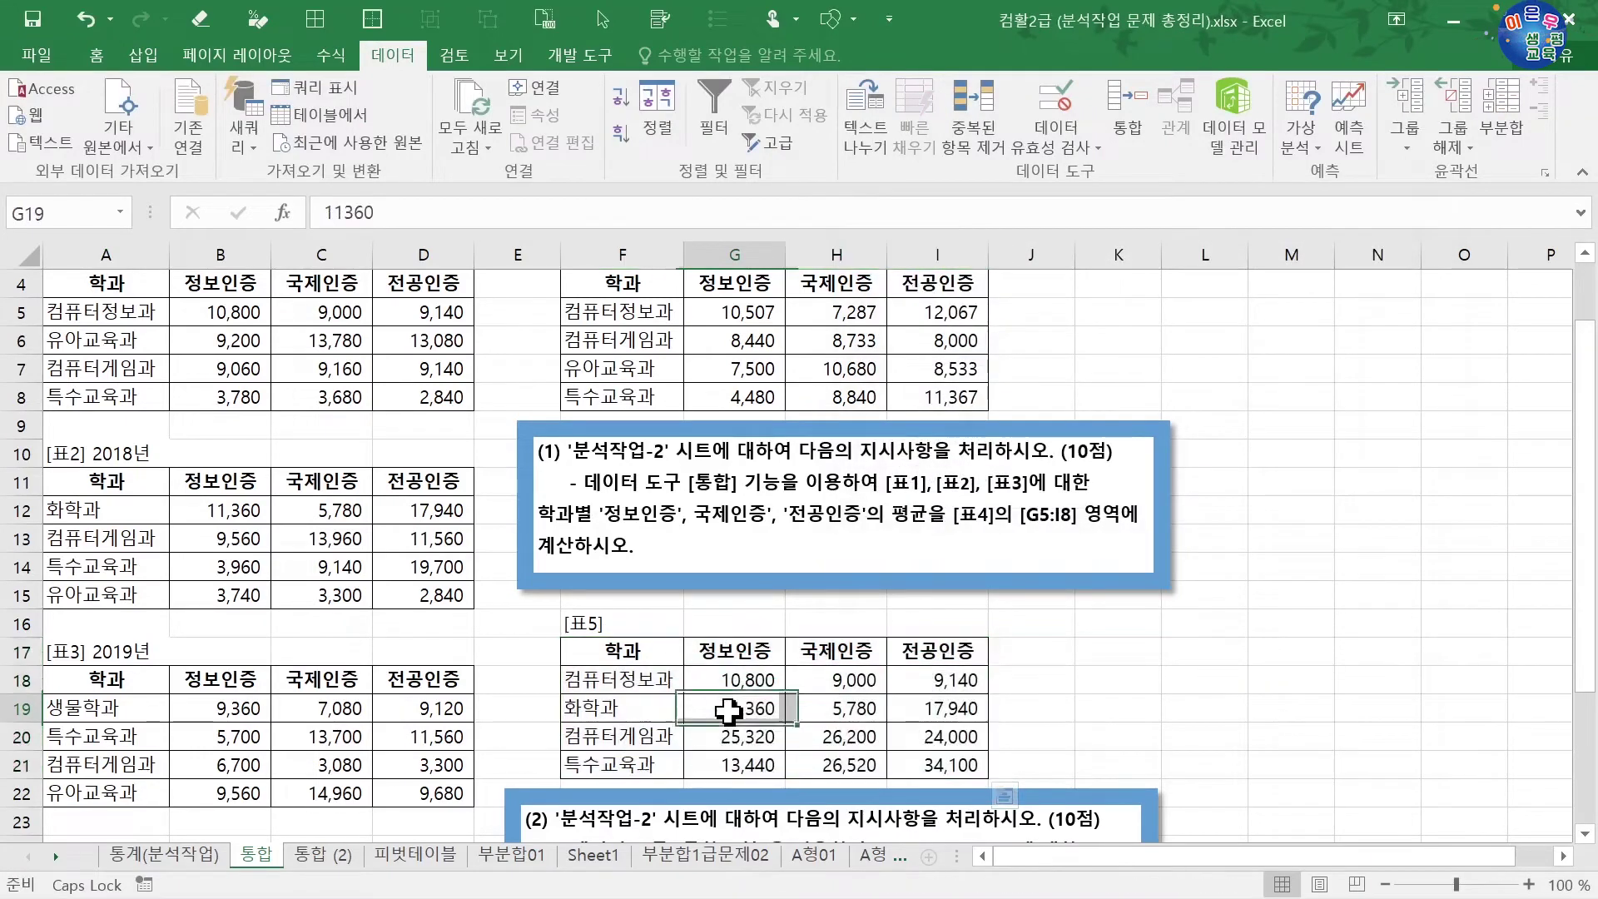
pyautogui.click(209, 511)
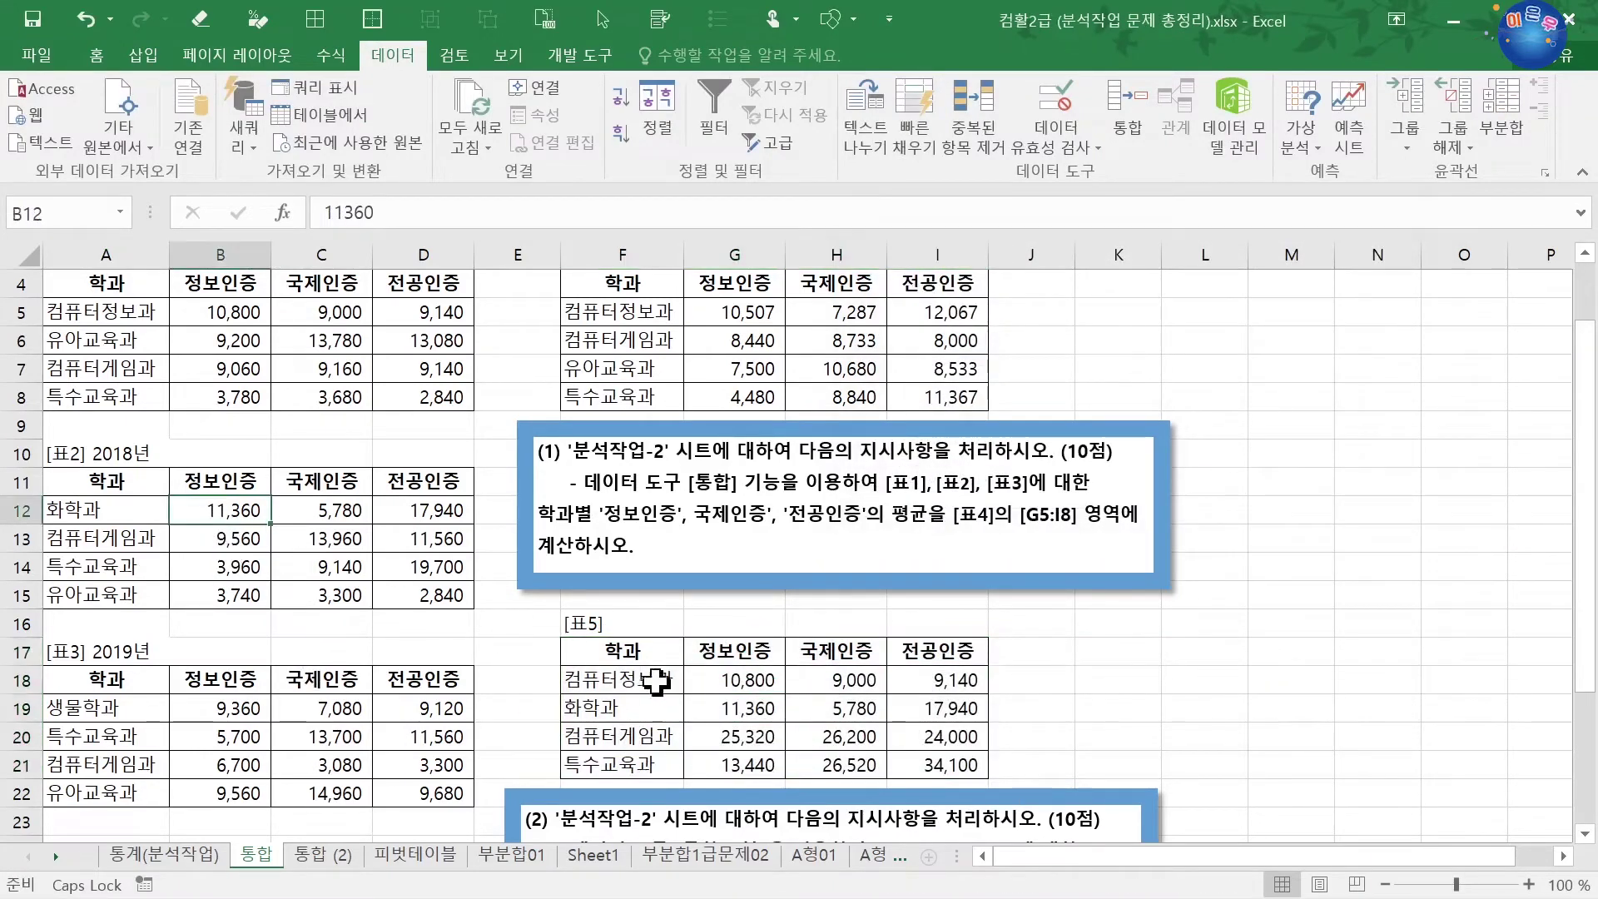
pyautogui.click(717, 712)
pyautogui.click(641, 717)
pyautogui.moveTo(657, 681); pyautogui.dragTo(657, 764)
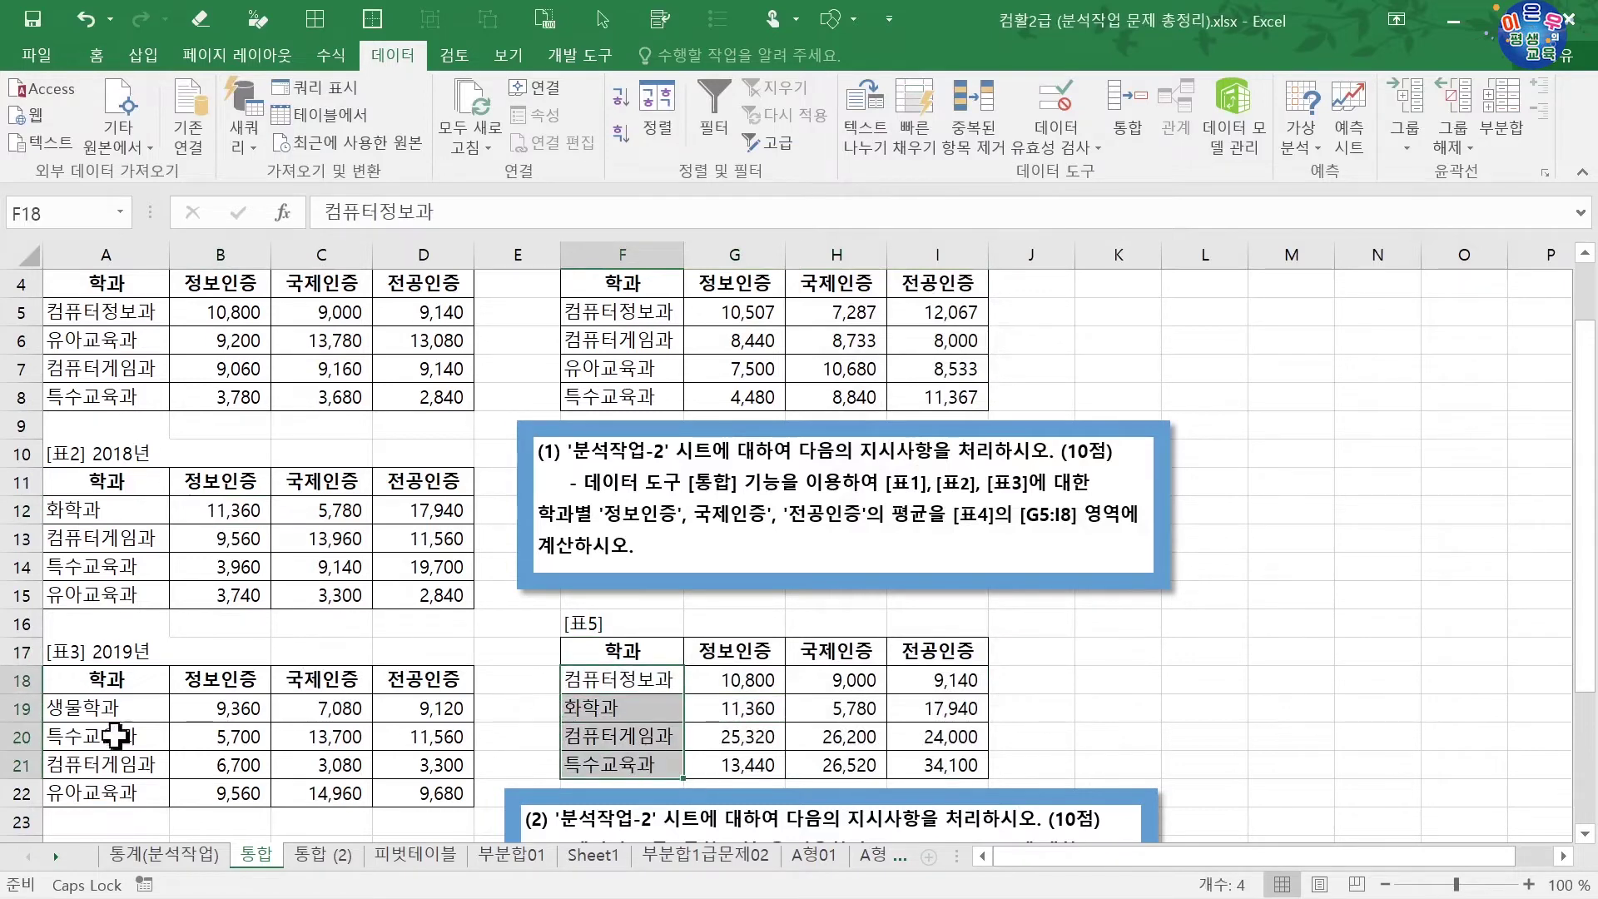
# Step: Move the second instruction box further below [표5] and clear the values in G18:I21 and the department names in F18:F21
pyautogui.scroll(-1, 824, 641)
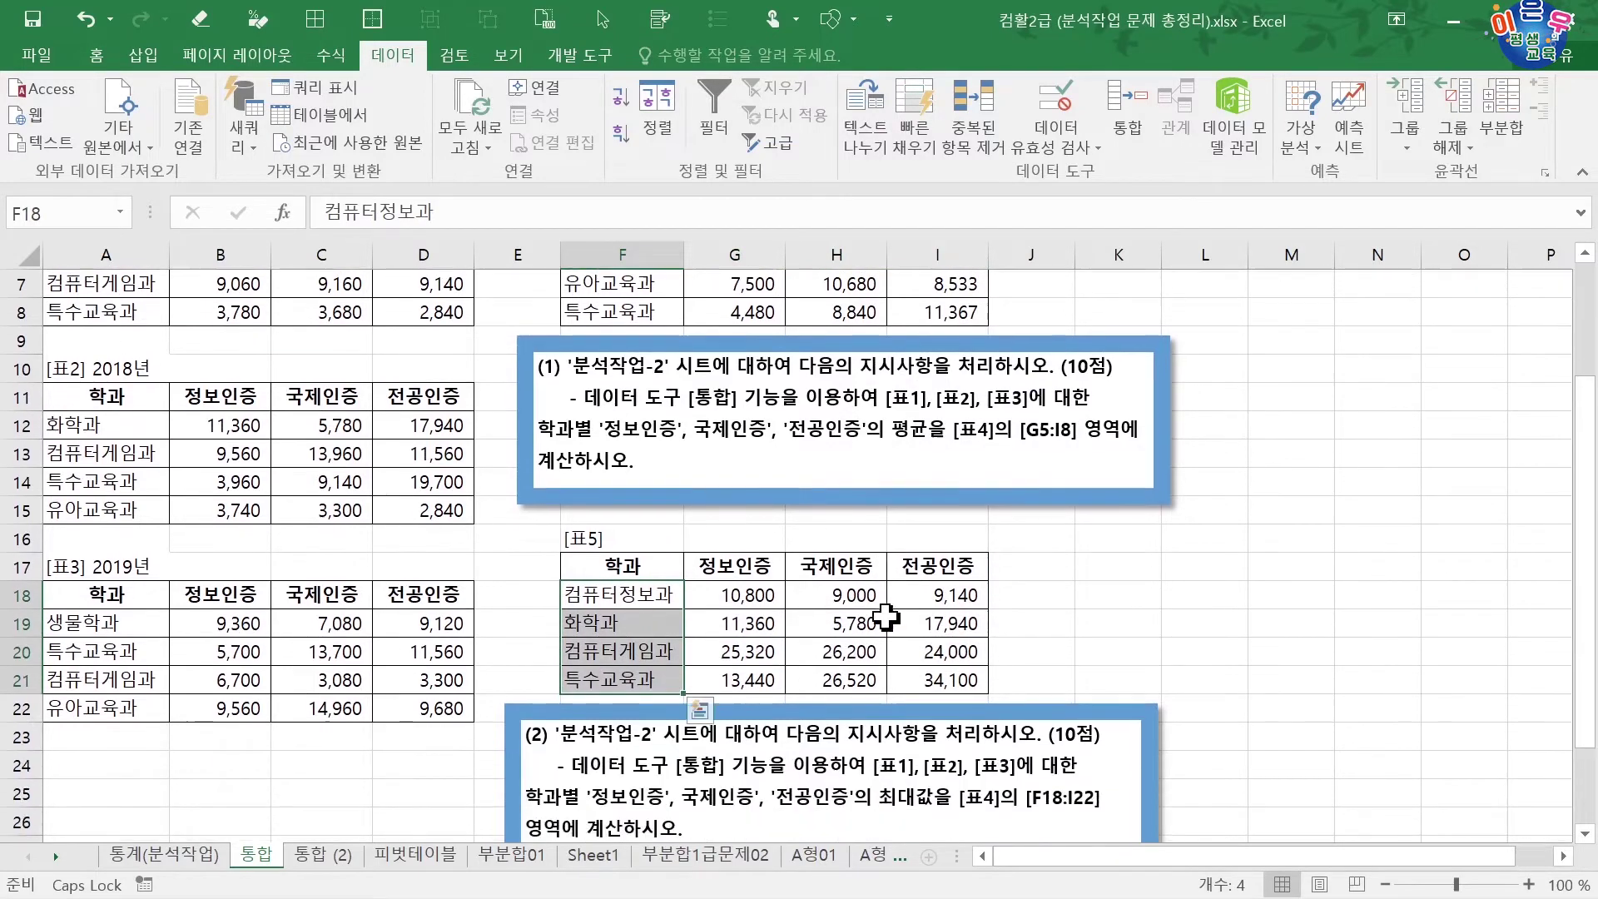
pyautogui.click(859, 722)
pyautogui.moveTo(818, 709); pyautogui.dragTo(808, 830)
pyautogui.moveTo(721, 607); pyautogui.dragTo(906, 670)
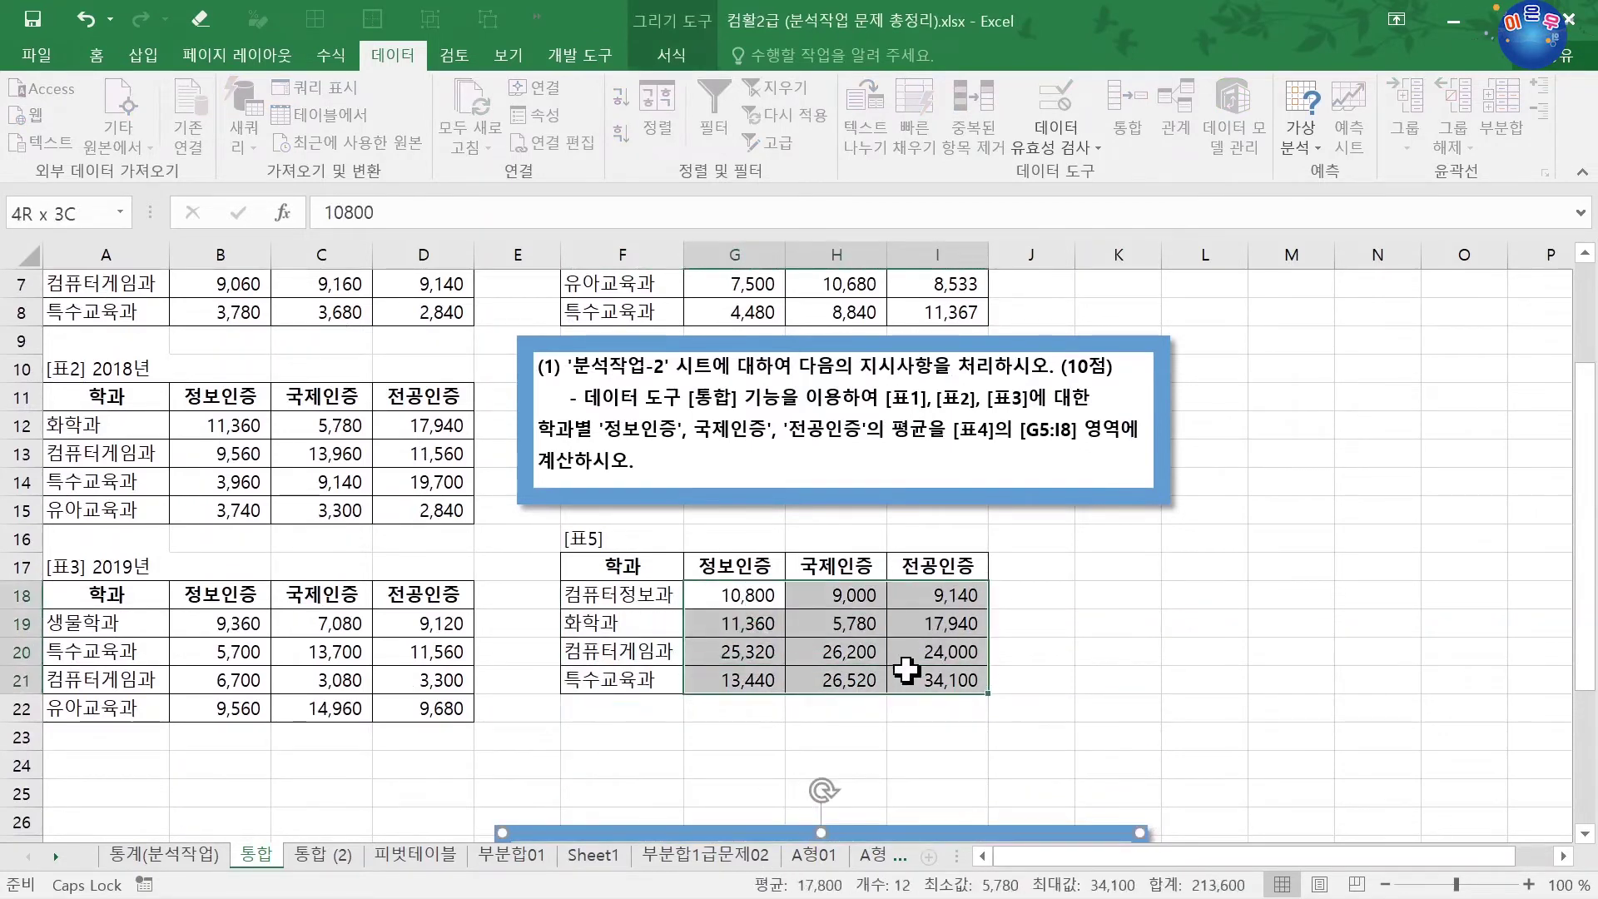
pyautogui.press('Delete')
pyautogui.moveTo(657, 593); pyautogui.dragTo(654, 681)
pyautogui.press('Delete')
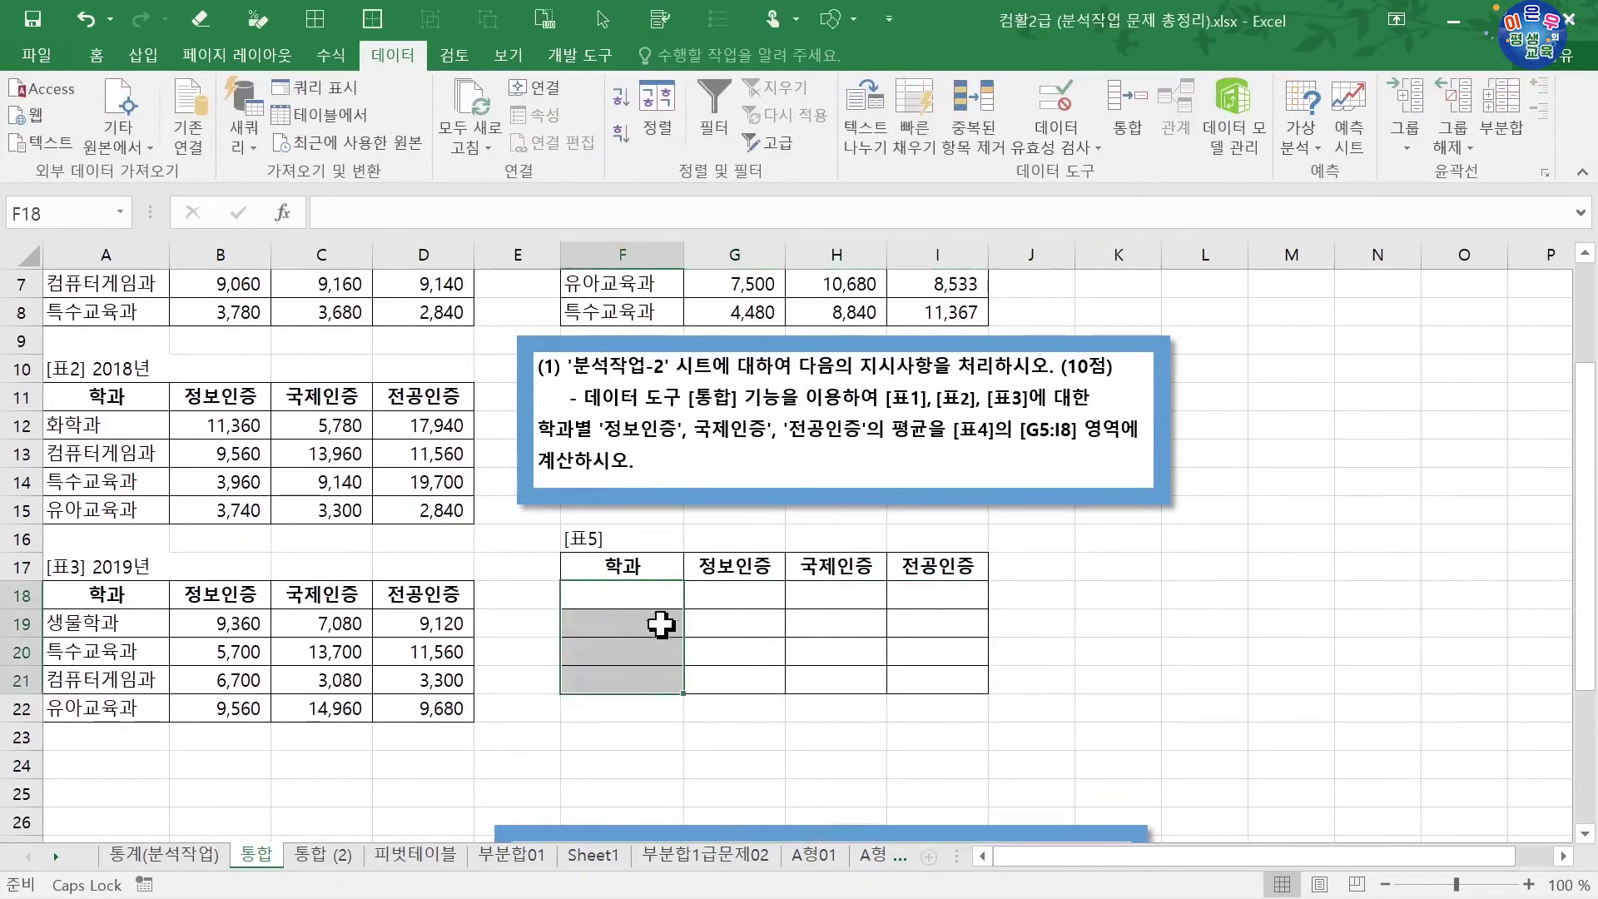
# Step: Consolidate the stored source ranges with 합계 into the extended range F17:I25, using 첫 행 and 왼쪽 열 labels, and review the listed departments
pyautogui.moveTo(648, 572); pyautogui.dragTo(916, 791)
pyautogui.click(1125, 133)
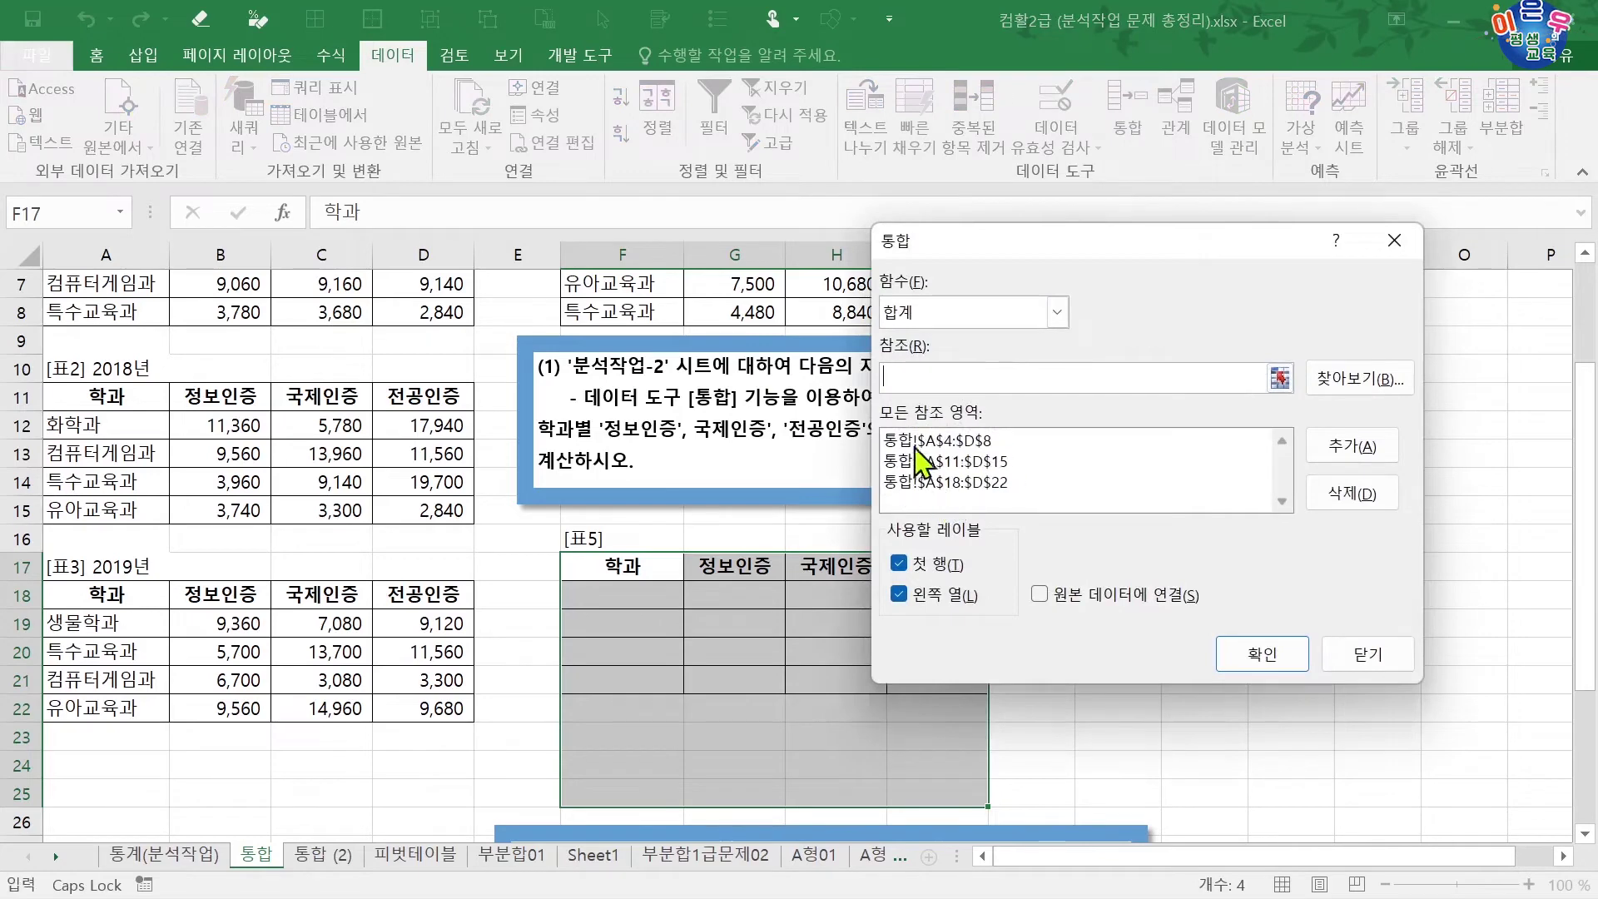
pyautogui.click(1291, 676)
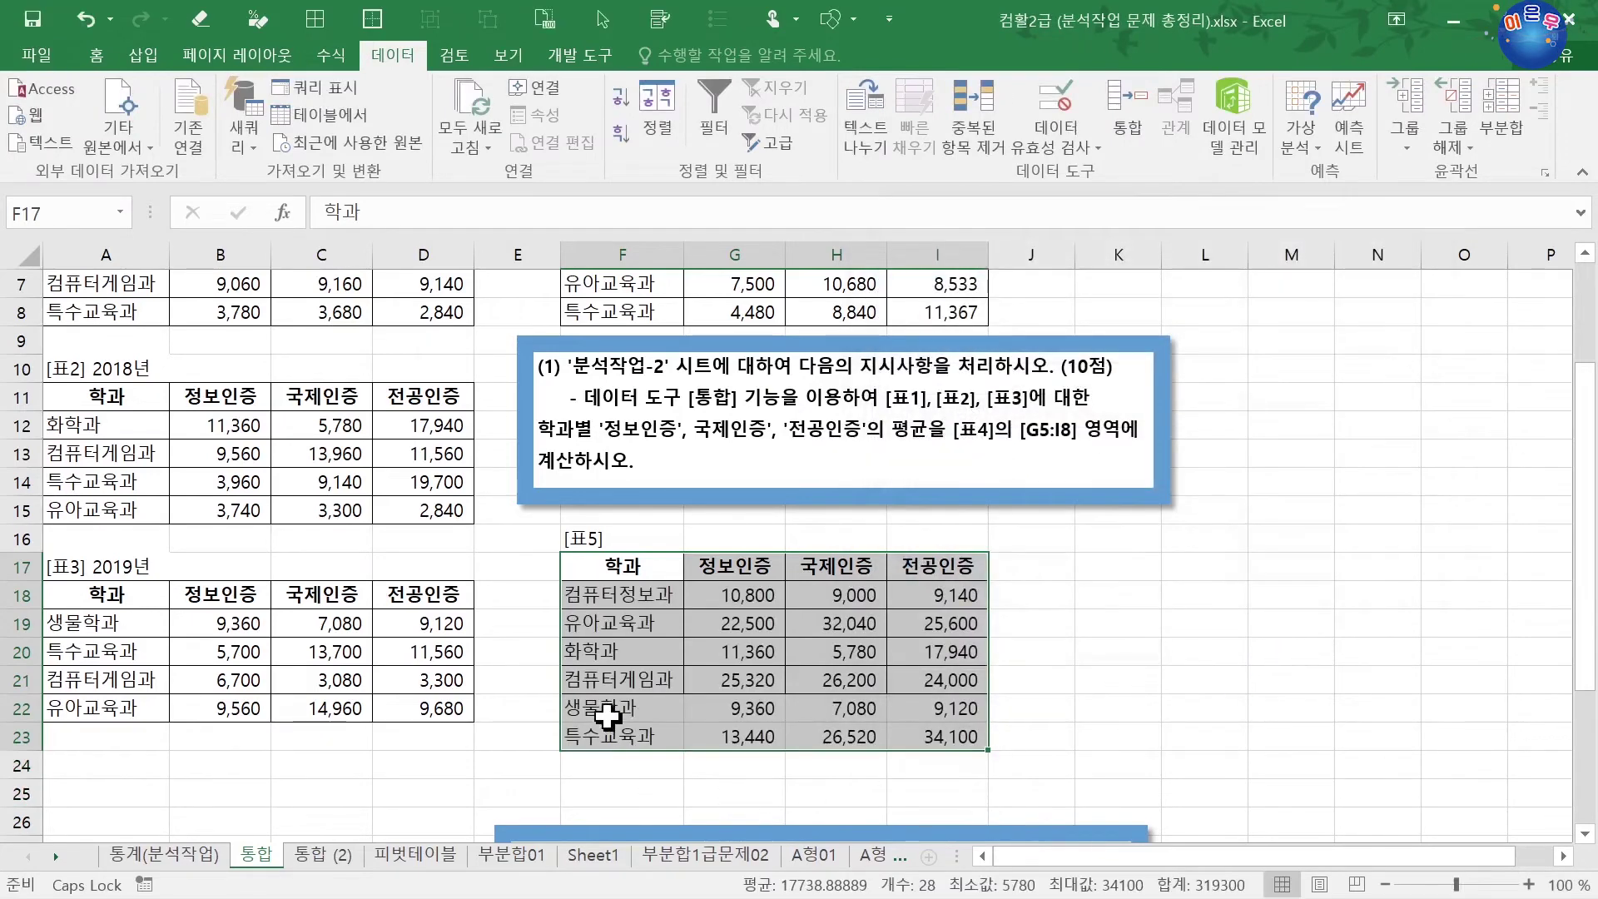
pyautogui.moveTo(610, 708); pyautogui.dragTo(634, 730)
pyautogui.moveTo(620, 569); pyautogui.dragTo(937, 726)
pyautogui.click(1057, 660)
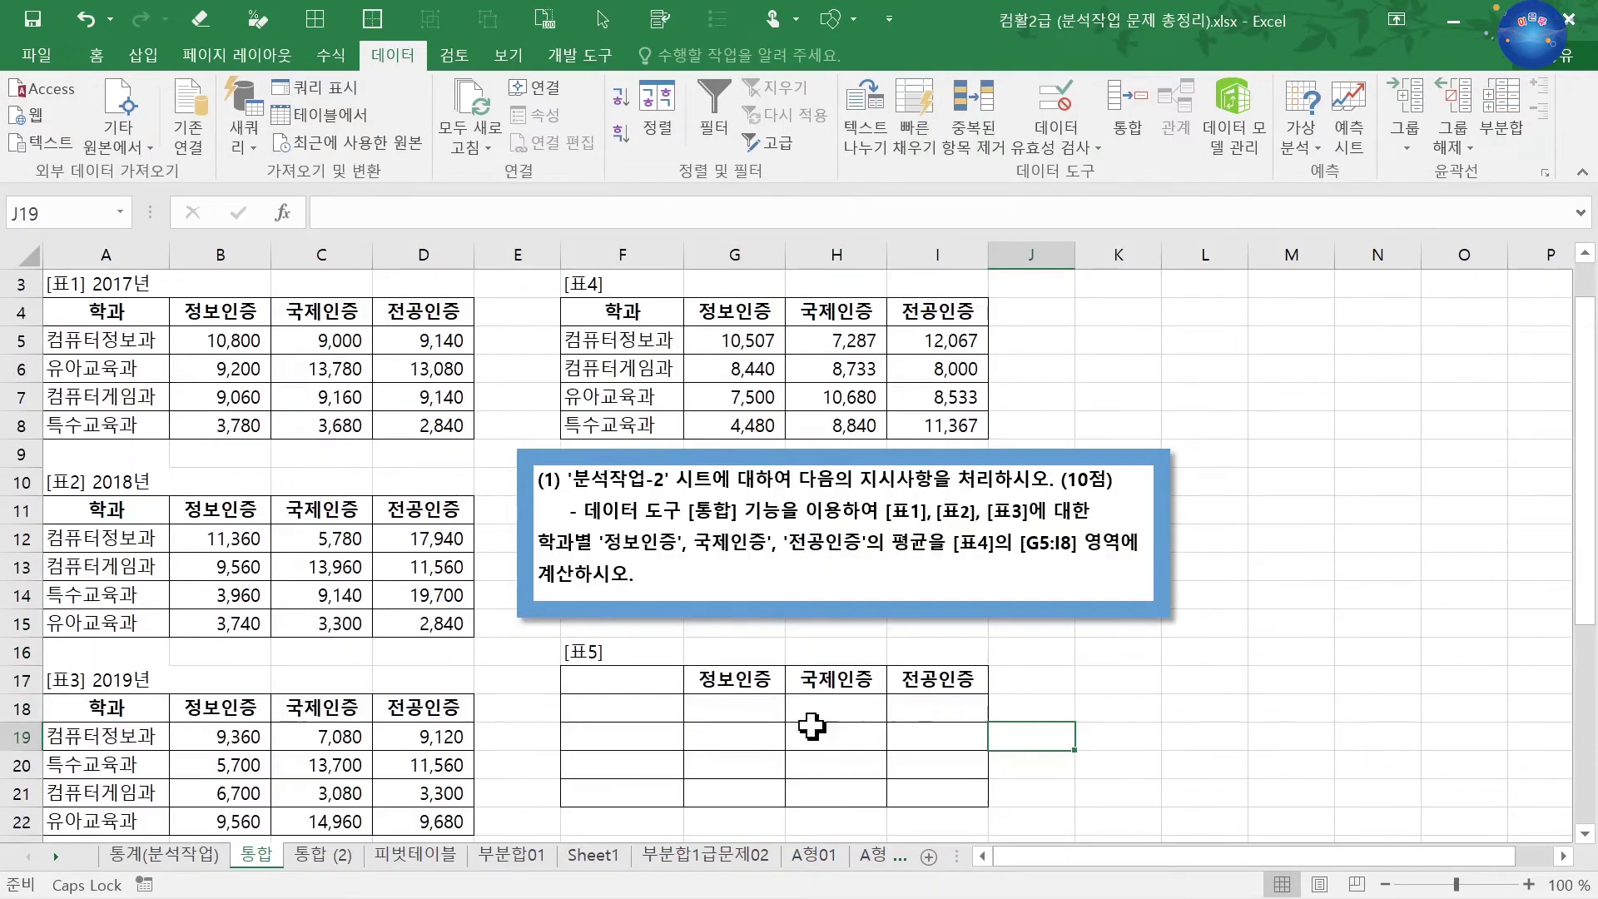
# Step: Consolidate A4:D8, A11:D15 and A18:D22 into G17:I21 of [표5] with 최대값, using only the 첫 행 label
pyautogui.moveTo(632, 718); pyautogui.dragTo(646, 787)
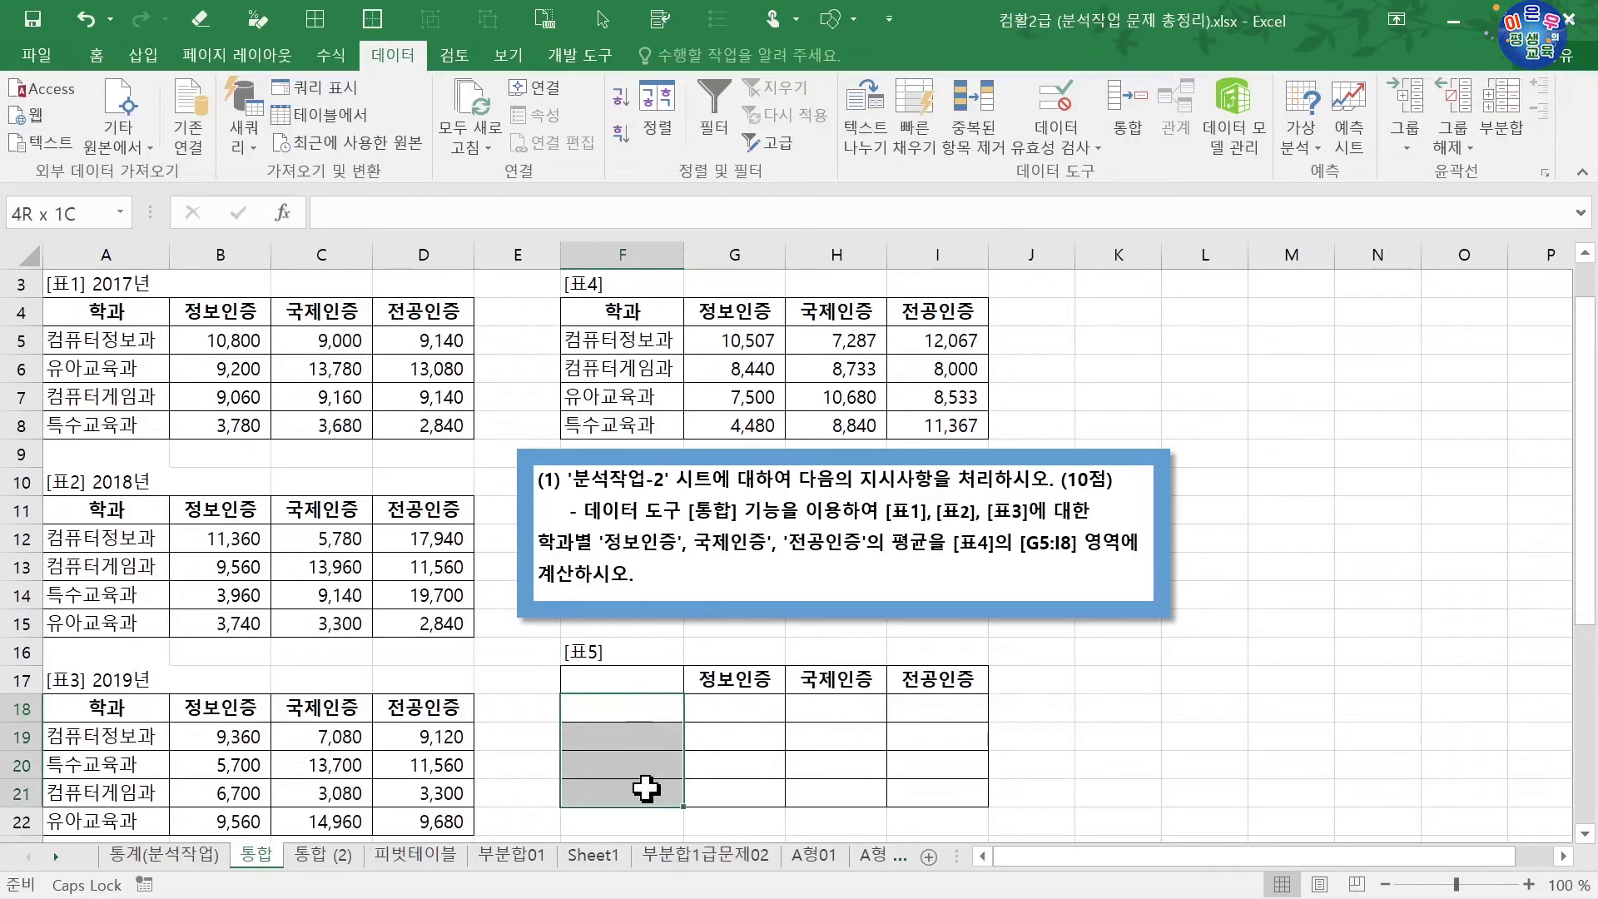
pyautogui.moveTo(736, 684); pyautogui.dragTo(967, 807)
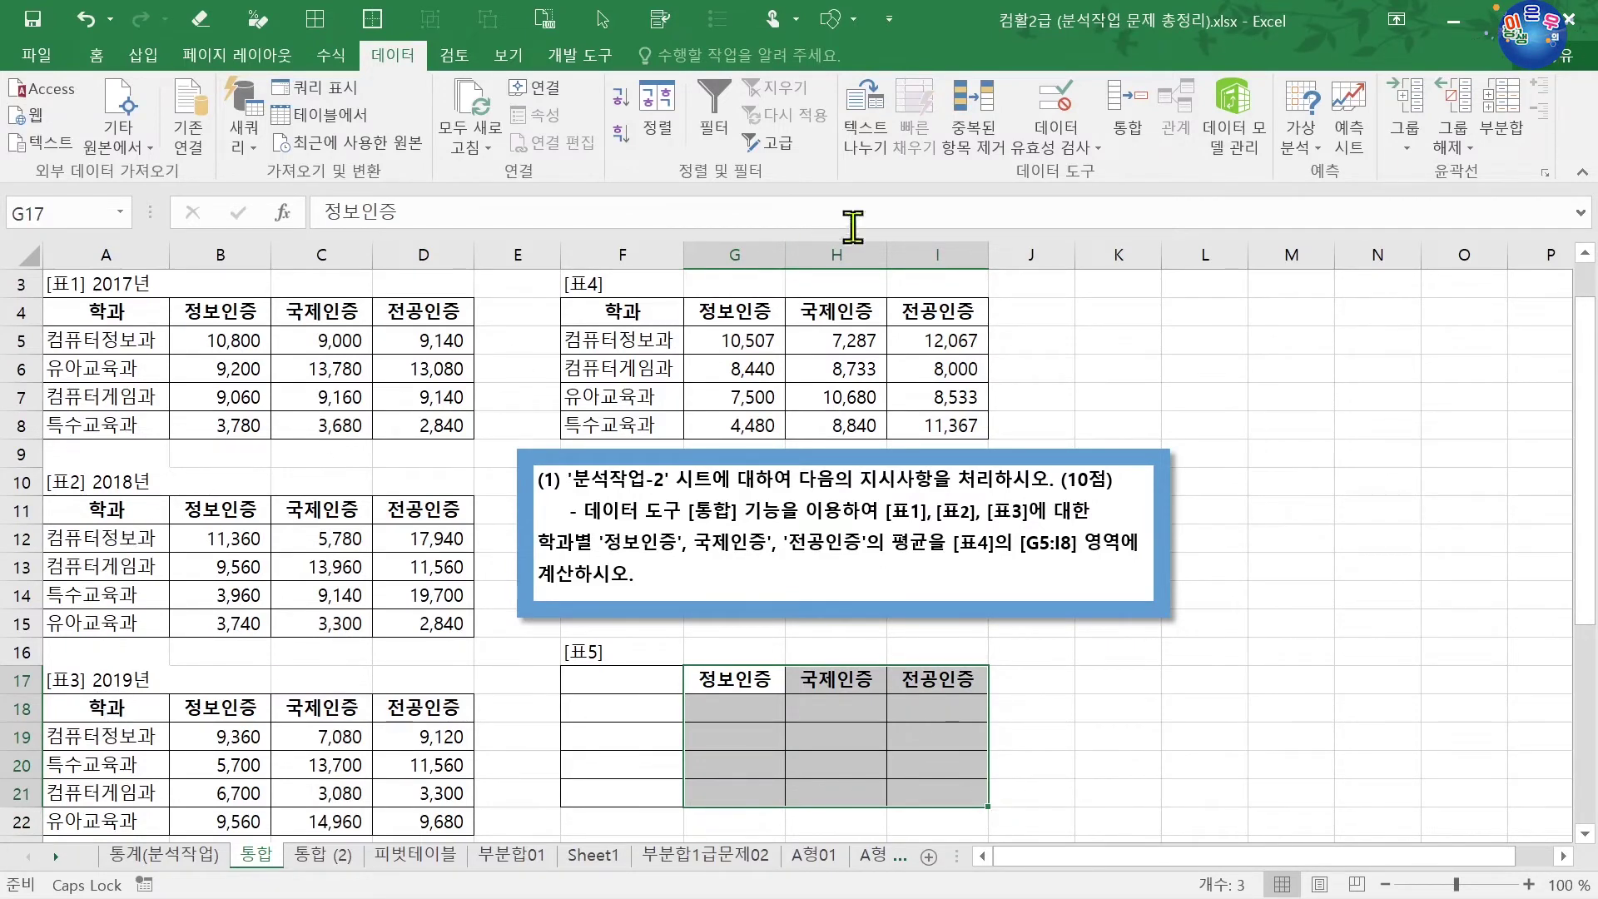
pyautogui.click(1125, 121)
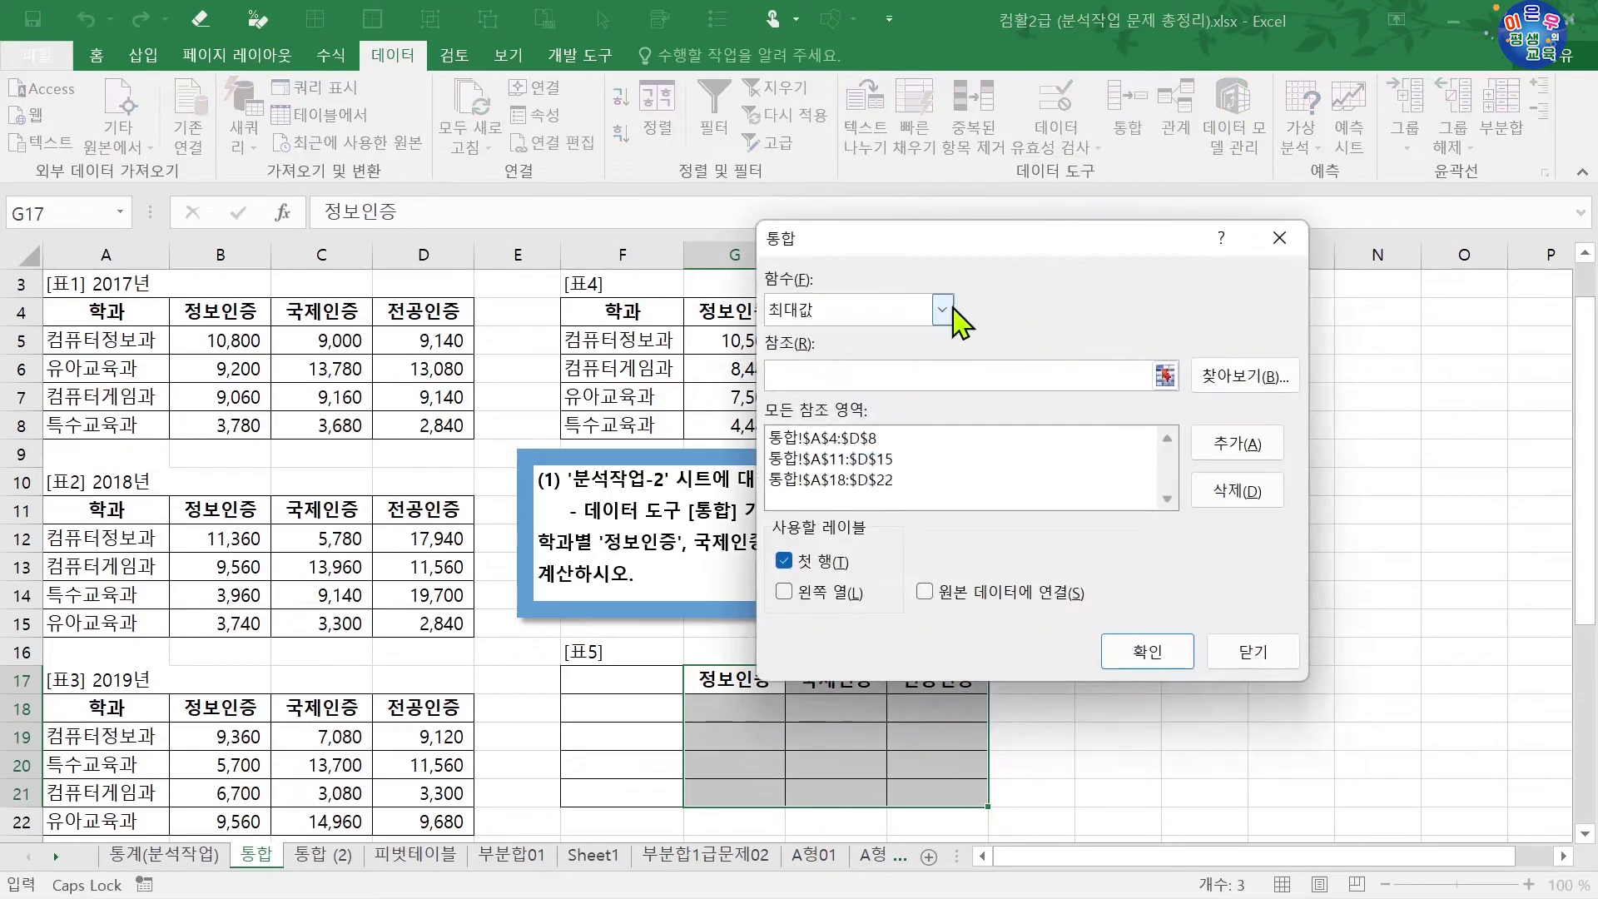
pyautogui.click(895, 439)
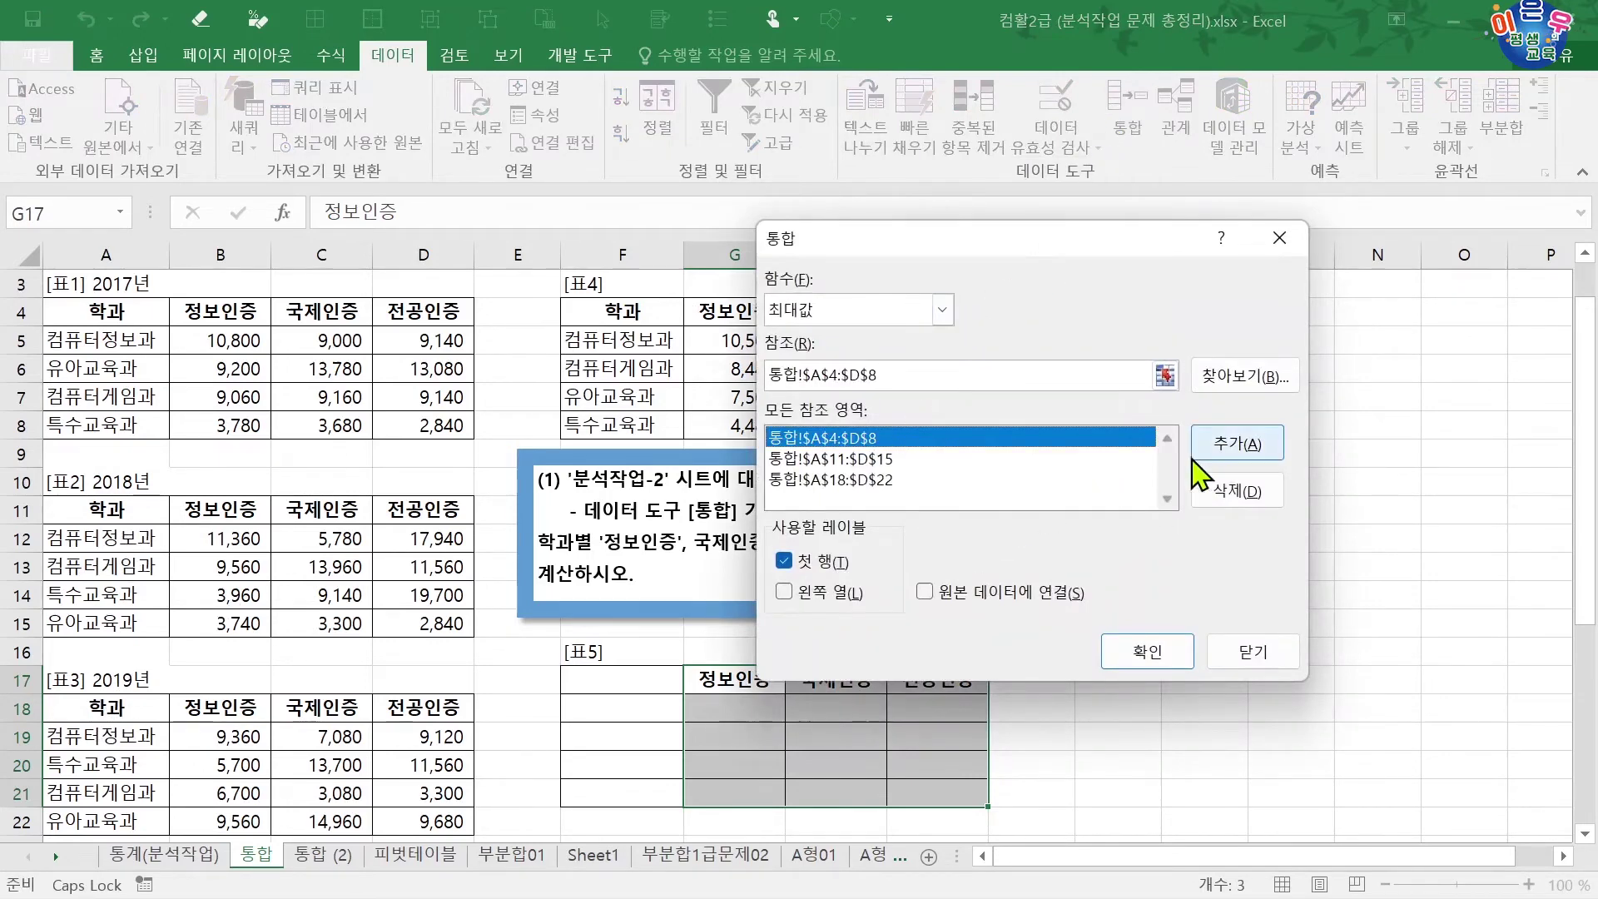
pyautogui.click(857, 482)
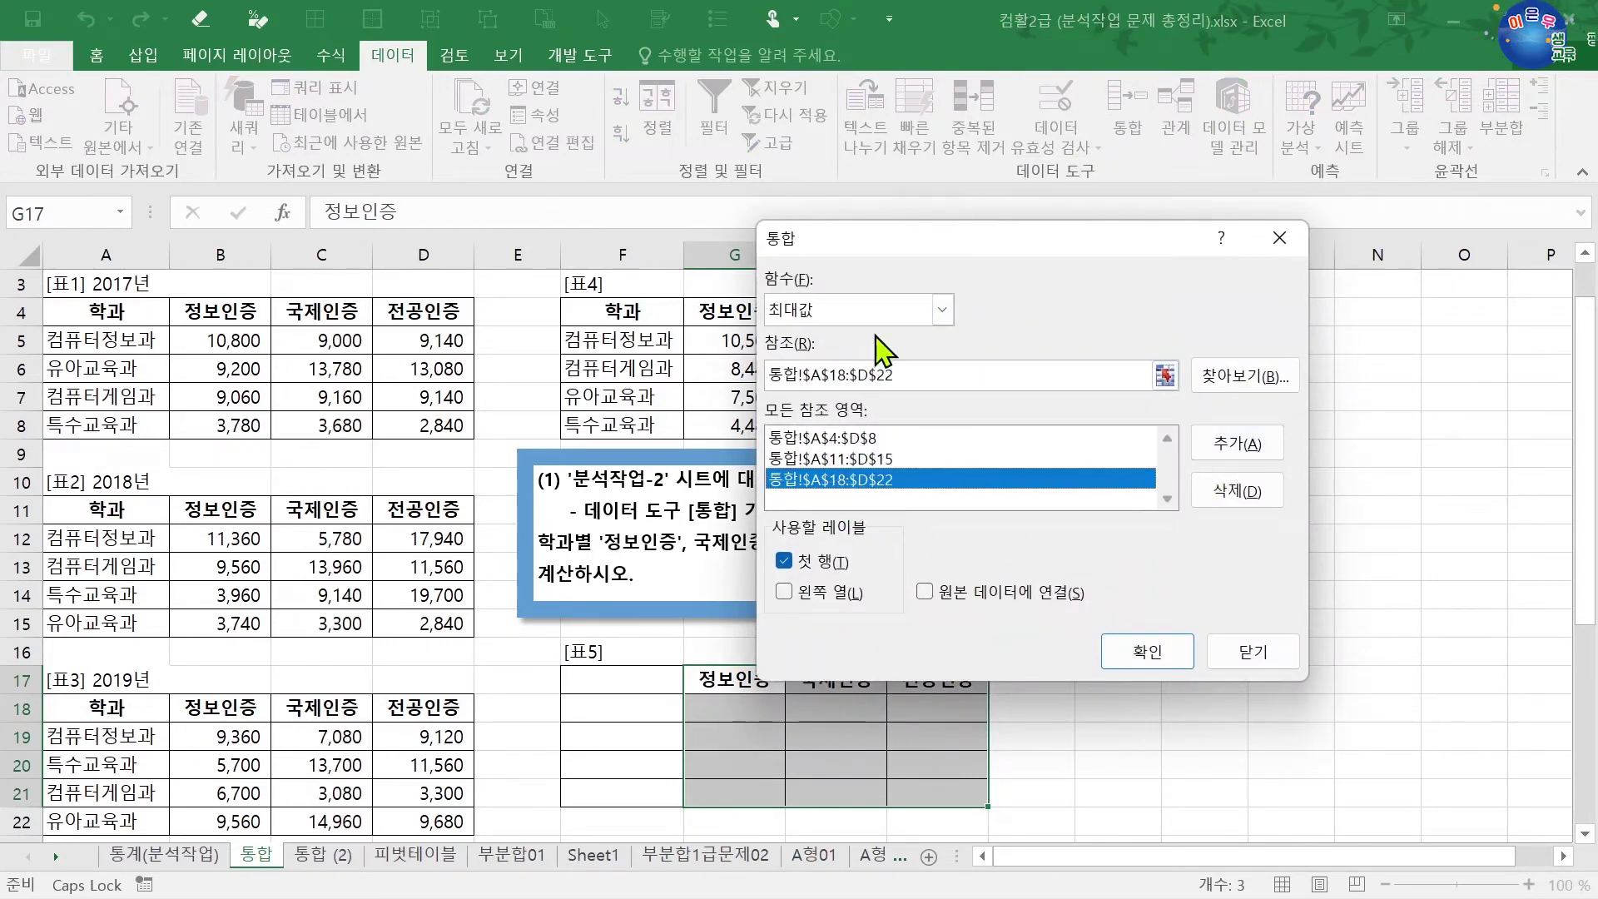
pyautogui.click(941, 309)
pyautogui.click(837, 399)
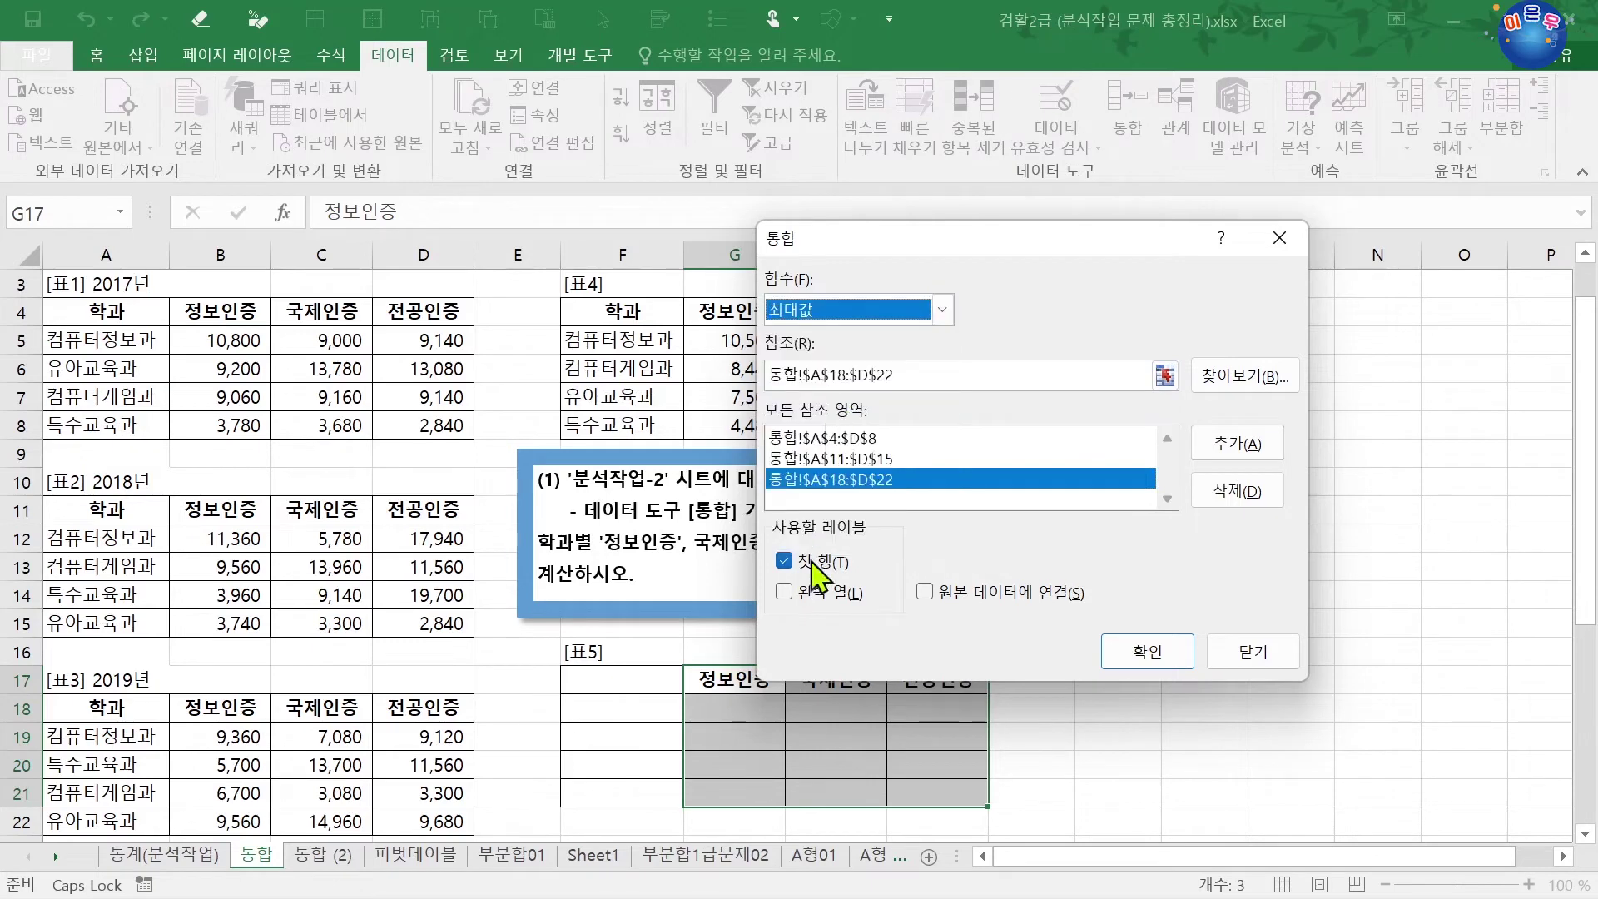
pyautogui.click(809, 597)
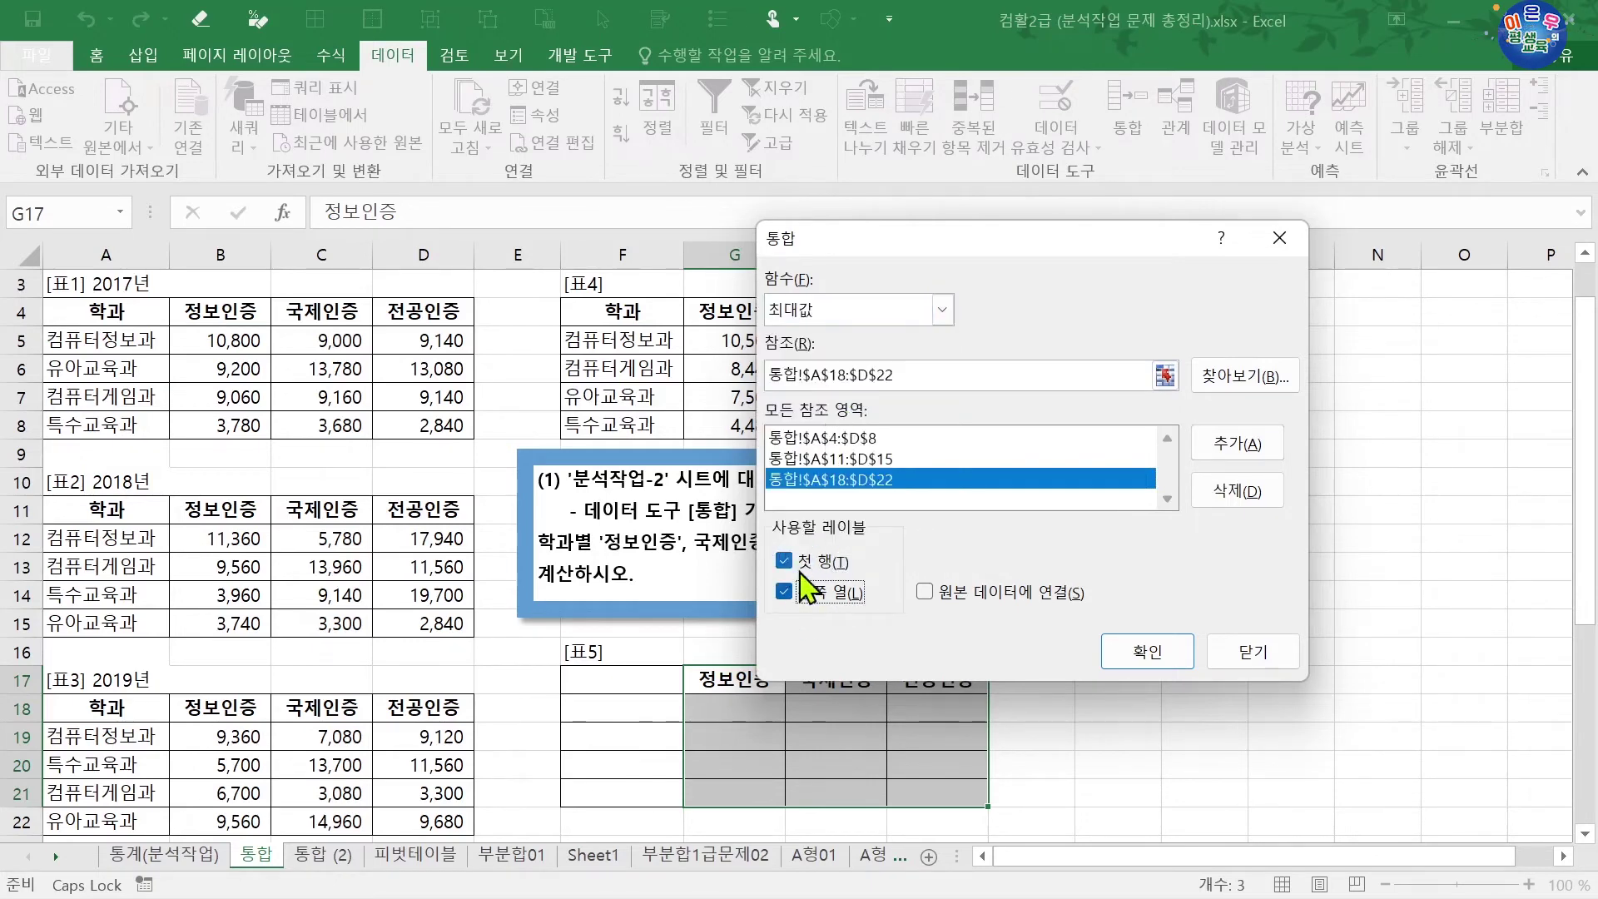
pyautogui.click(794, 595)
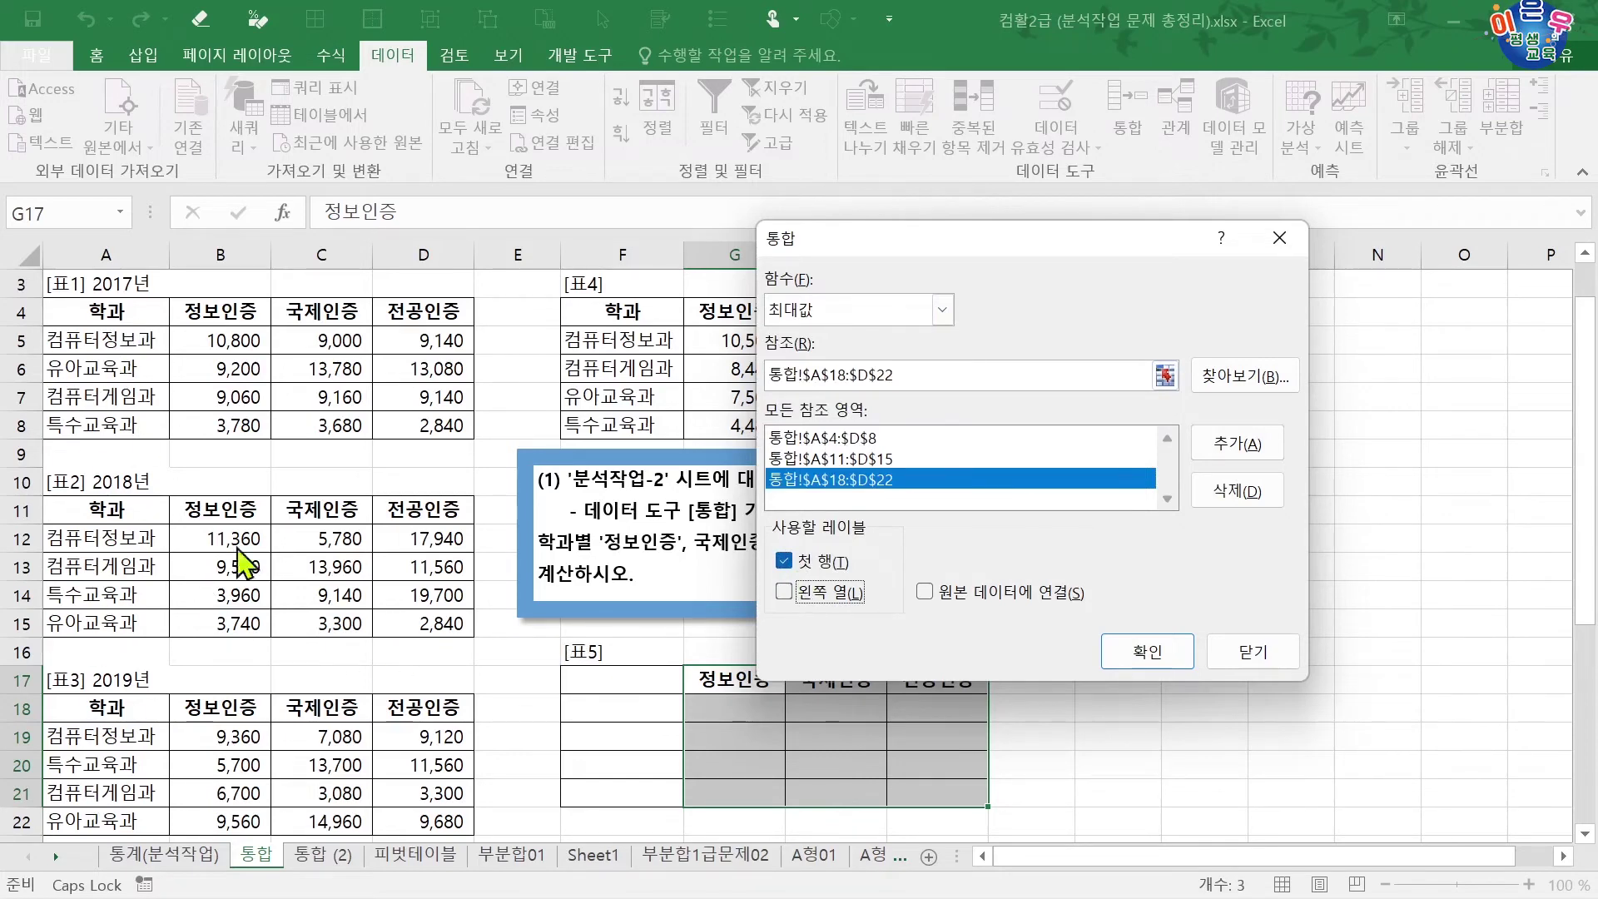
pyautogui.click(1132, 654)
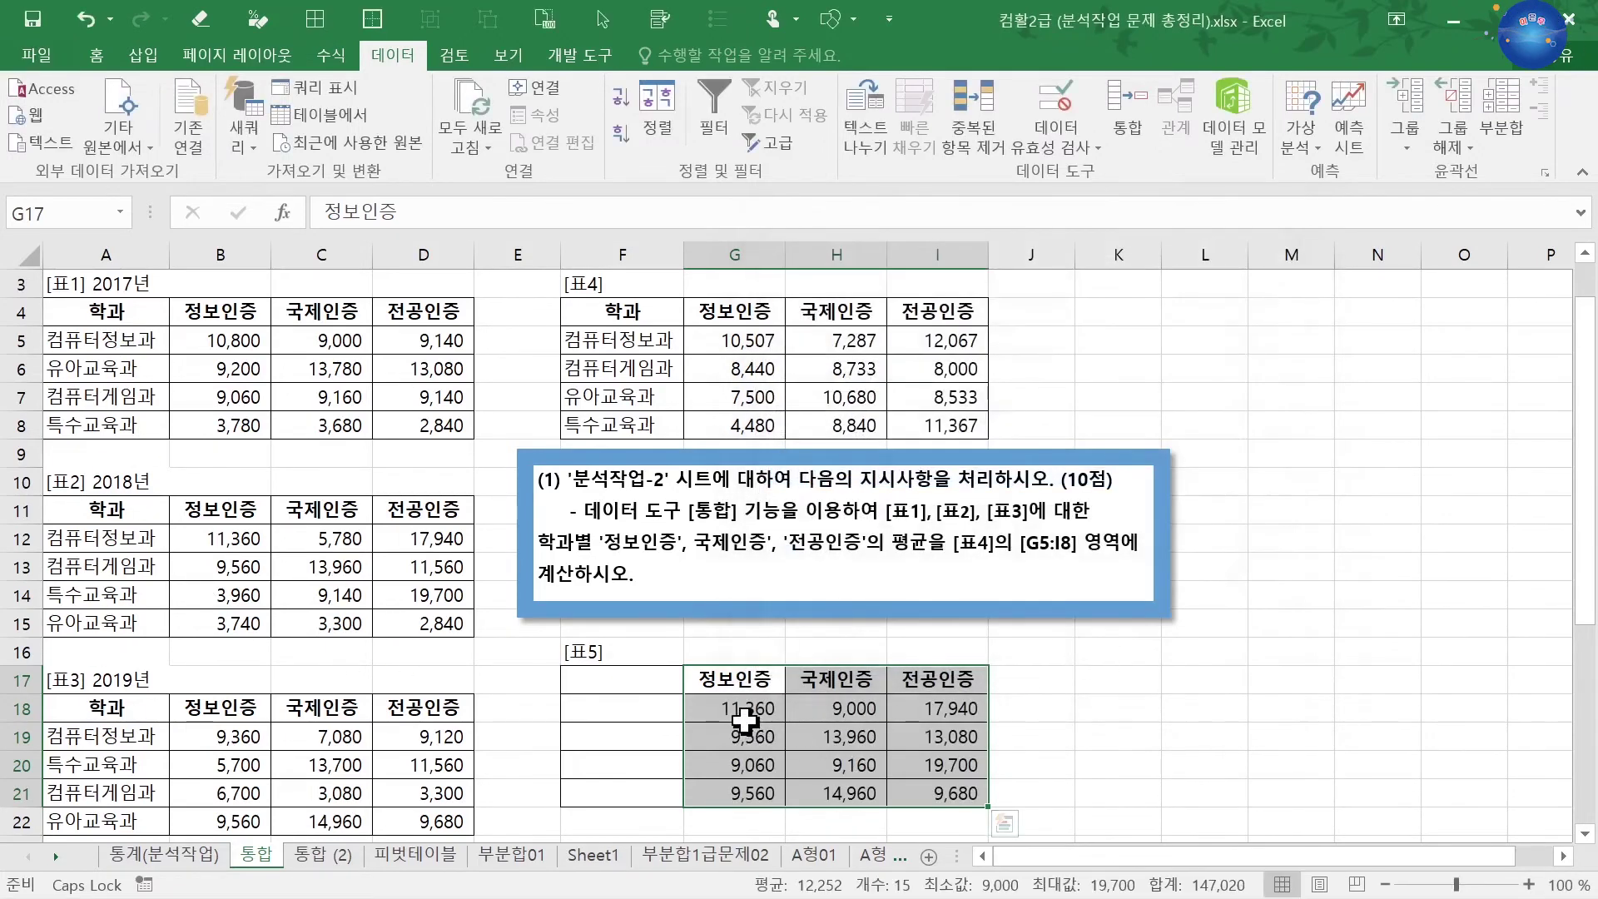
# Step: Compare the first two 정보인증 maximums in [표5] with the first and second data rows of [표1], [표2] and [표3]
pyautogui.moveTo(87, 340); pyautogui.dragTo(178, 341)
pyautogui.click(77, 539)
pyautogui.moveTo(76, 540); pyautogui.dragTo(245, 539)
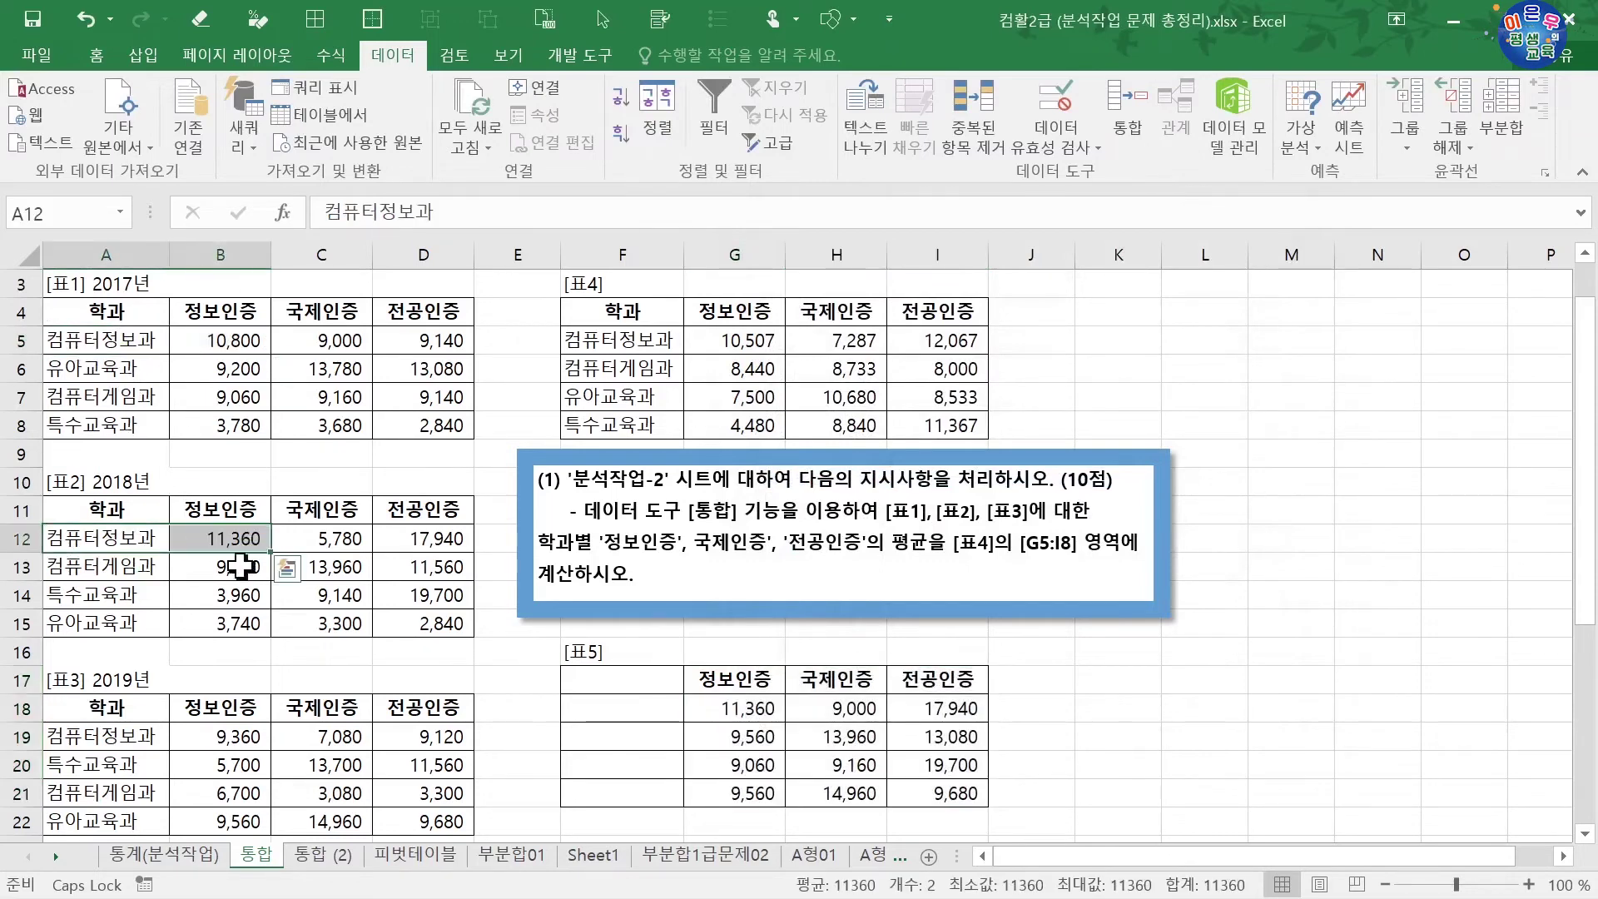
pyautogui.moveTo(93, 735); pyautogui.dragTo(249, 736)
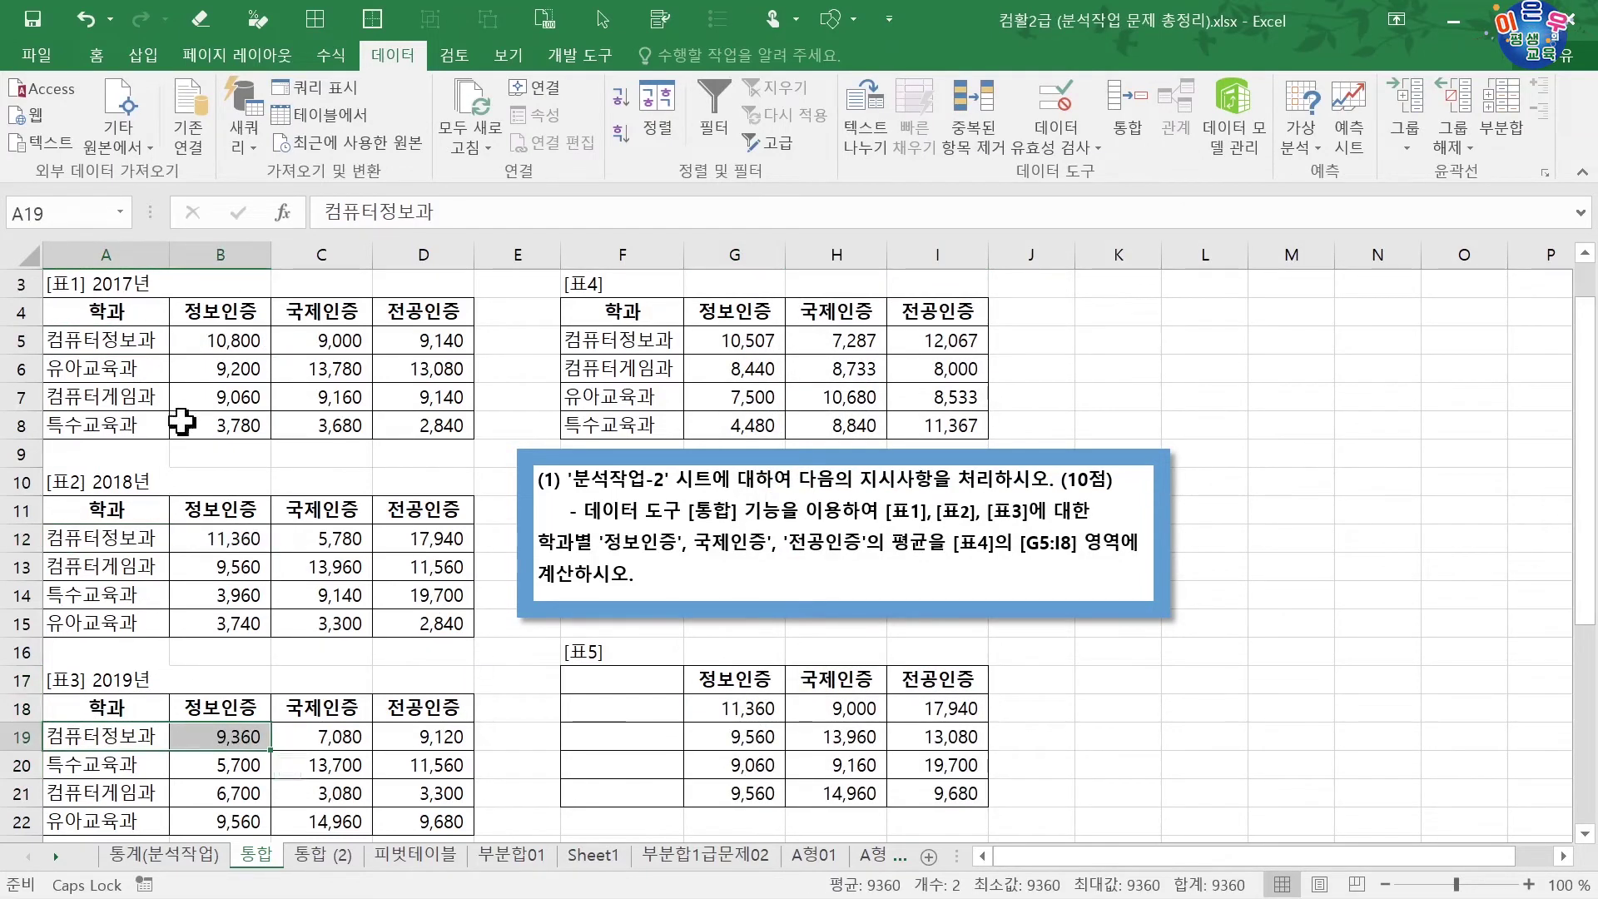
pyautogui.moveTo(120, 375); pyautogui.dragTo(225, 397)
pyautogui.click(241, 370)
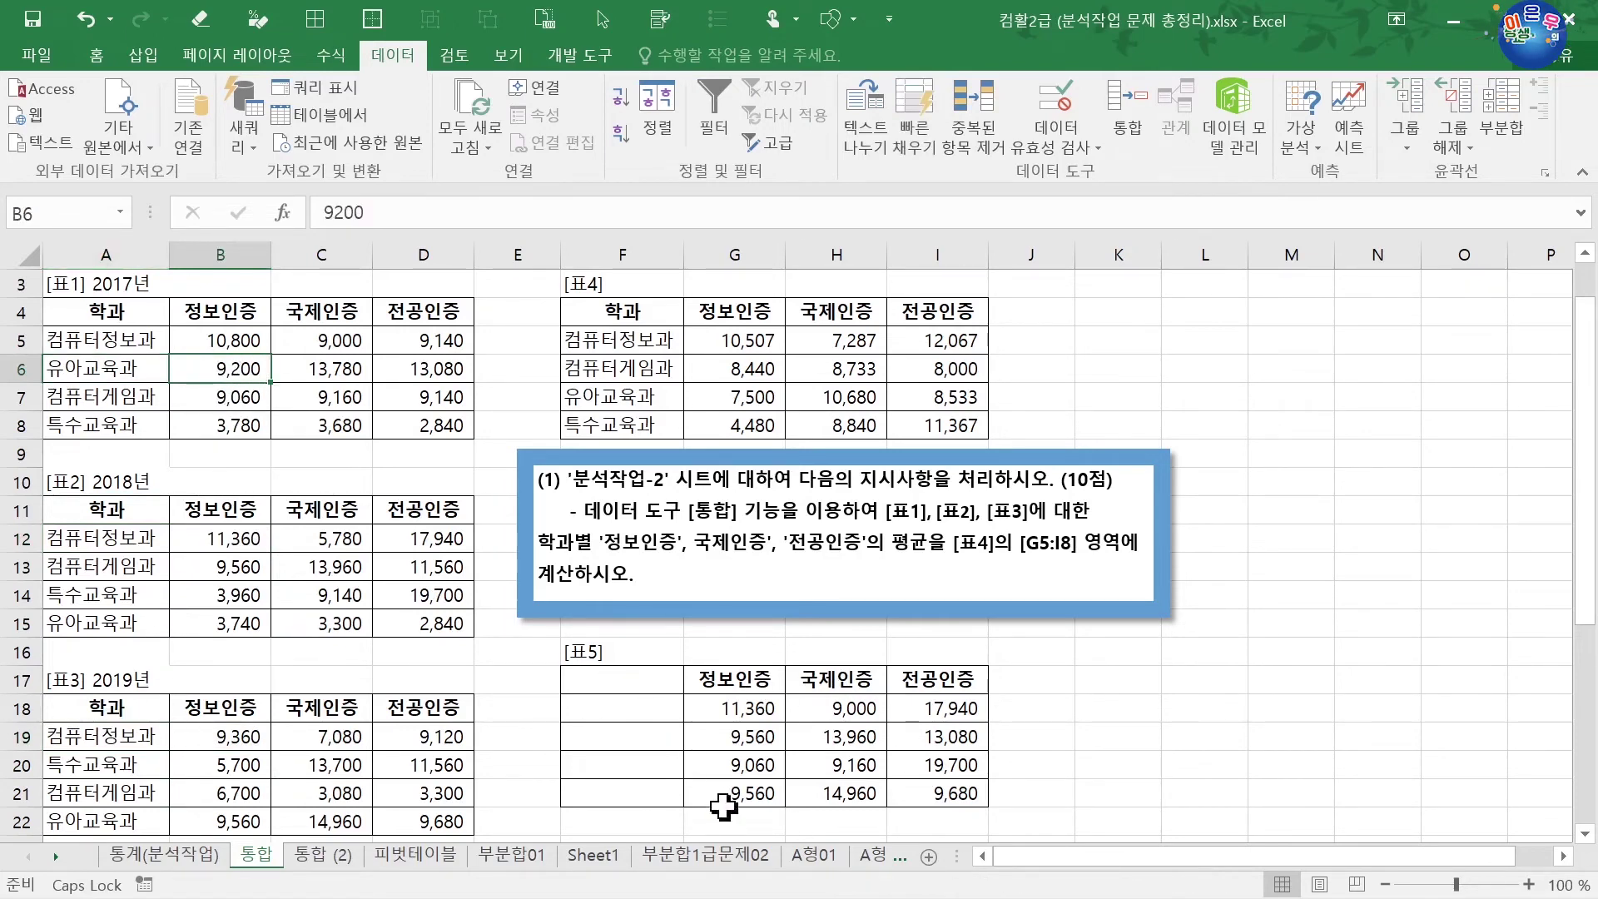
pyautogui.click(716, 738)
pyautogui.keyDown('ctrl'); pyautogui.click(240, 372); pyautogui.keyUp('ctrl')
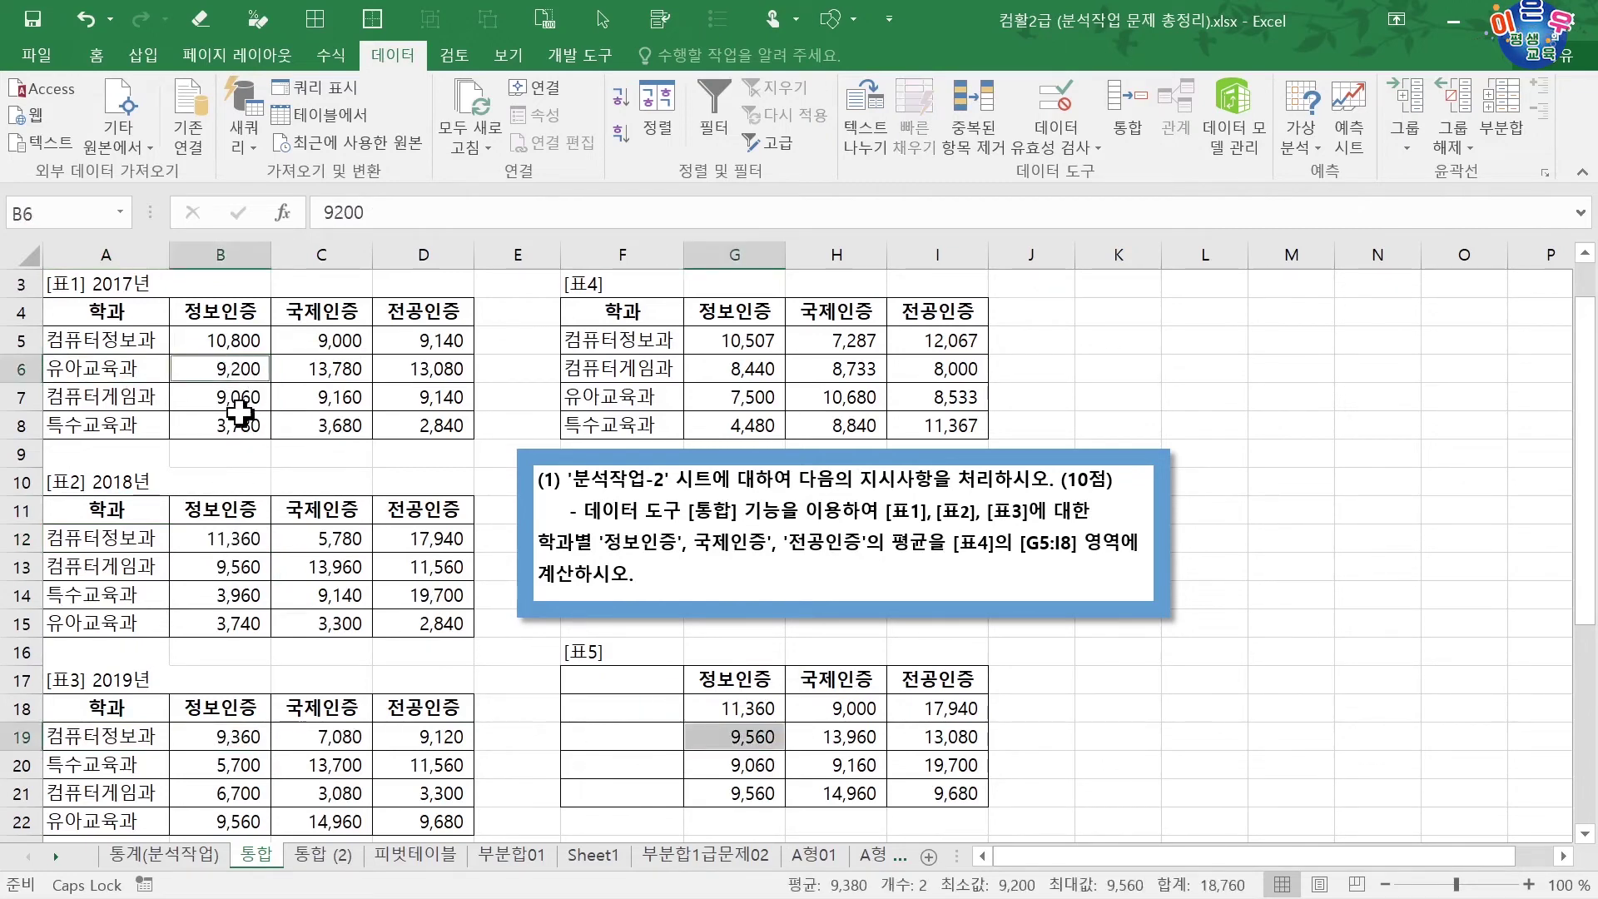
pyautogui.keyDown('ctrl'); pyautogui.click(243, 565); pyautogui.keyUp('ctrl')
pyautogui.keyDown('ctrl'); pyautogui.click(241, 759); pyautogui.keyUp('ctrl')
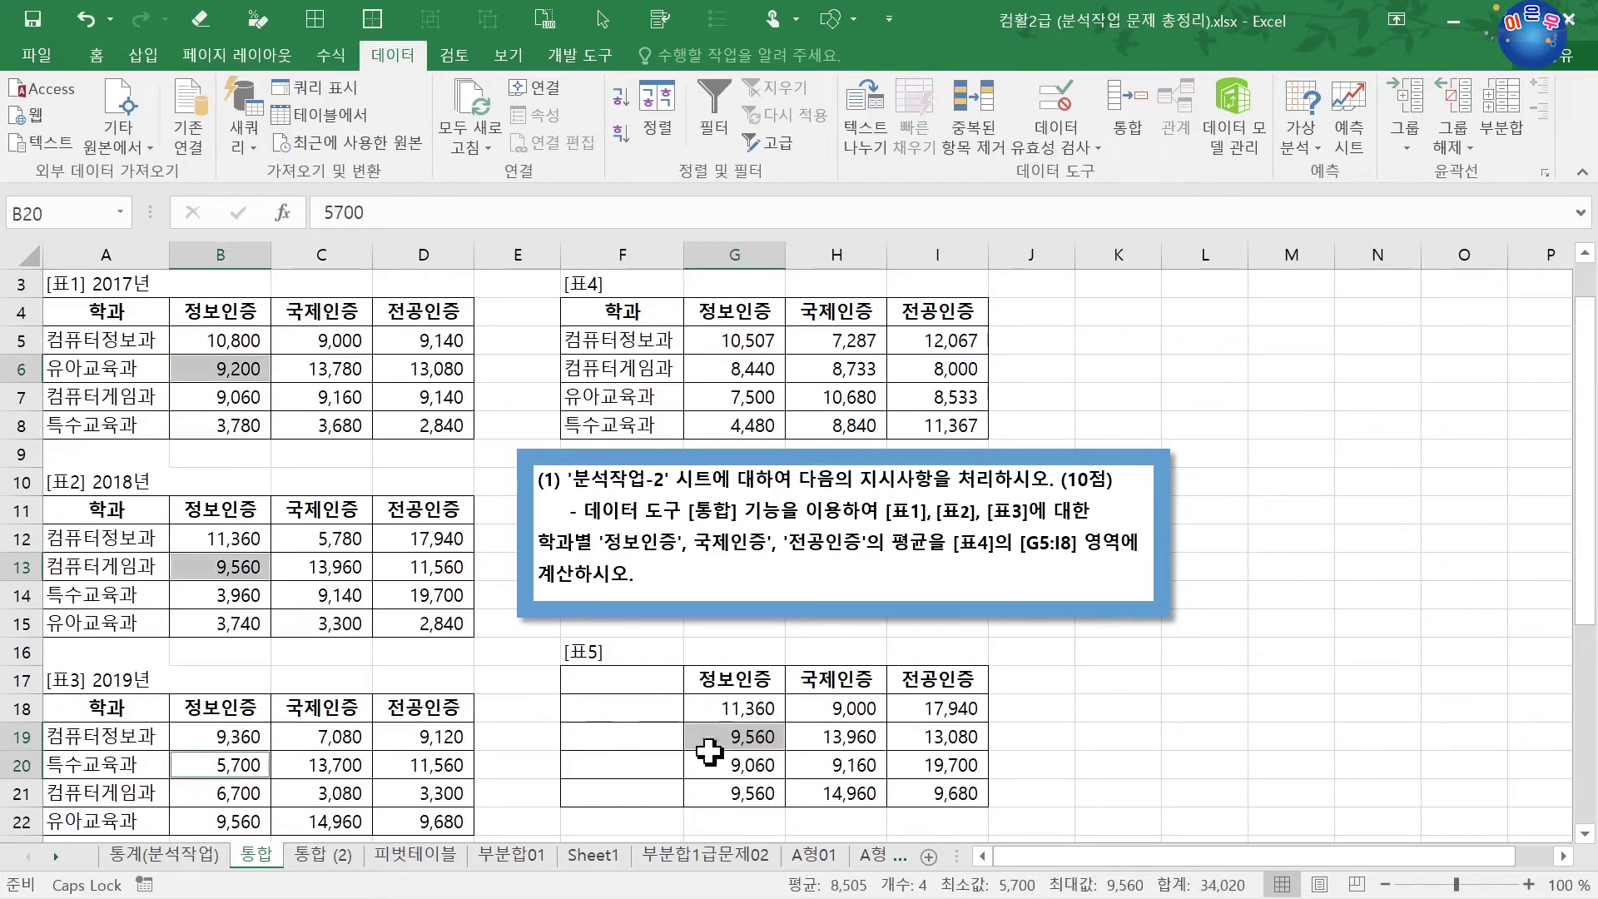
# Step: Examine the department names in A4:A22 and the 정보인증 heading and maximums in G17:G20 of [표5]
pyautogui.moveTo(123, 312); pyautogui.dragTo(87, 824)
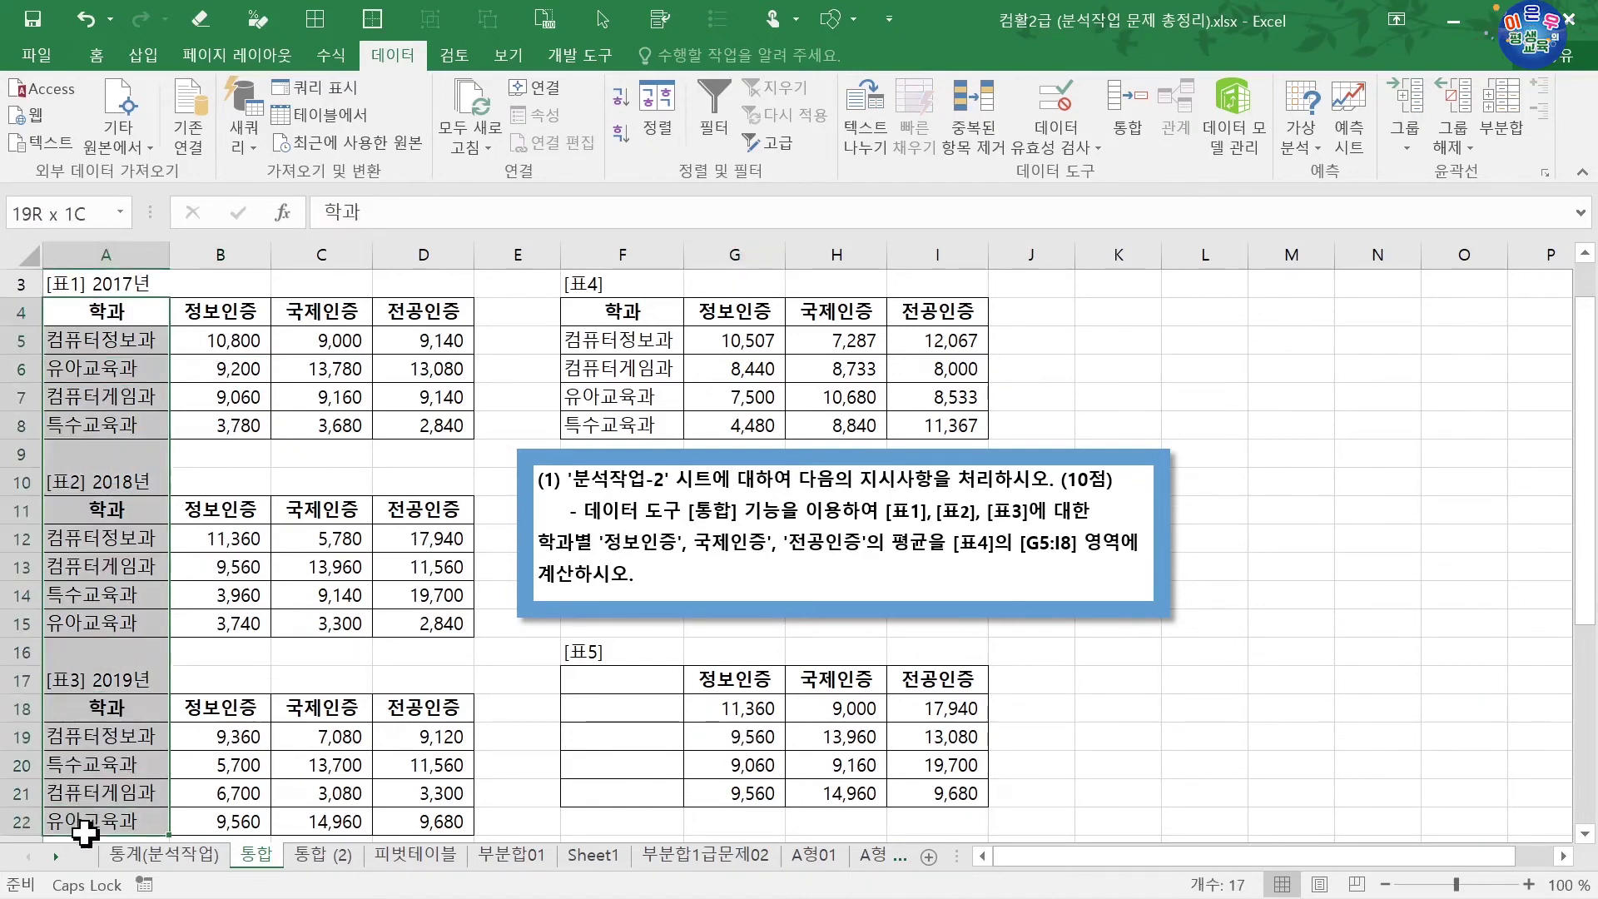
pyautogui.click(738, 709)
pyautogui.click(745, 736)
pyautogui.click(751, 679)
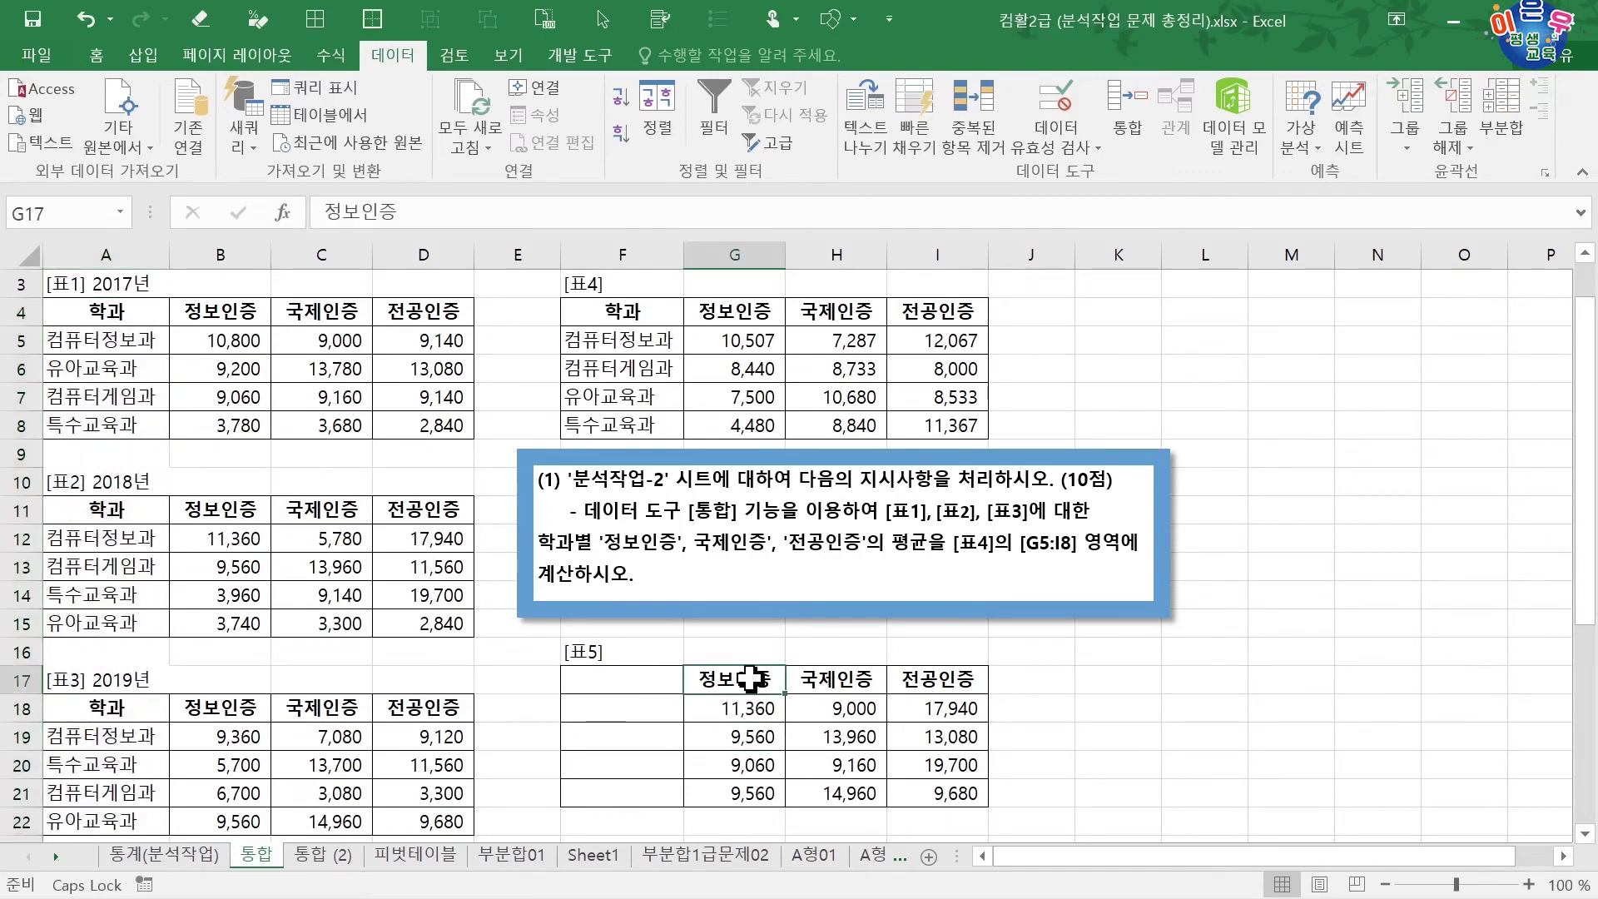
pyautogui.moveTo(751, 679)
pyautogui.mouseDown()
pyautogui.moveTo(907, 679)
pyautogui.moveTo(772, 681)
pyautogui.mouseUp()
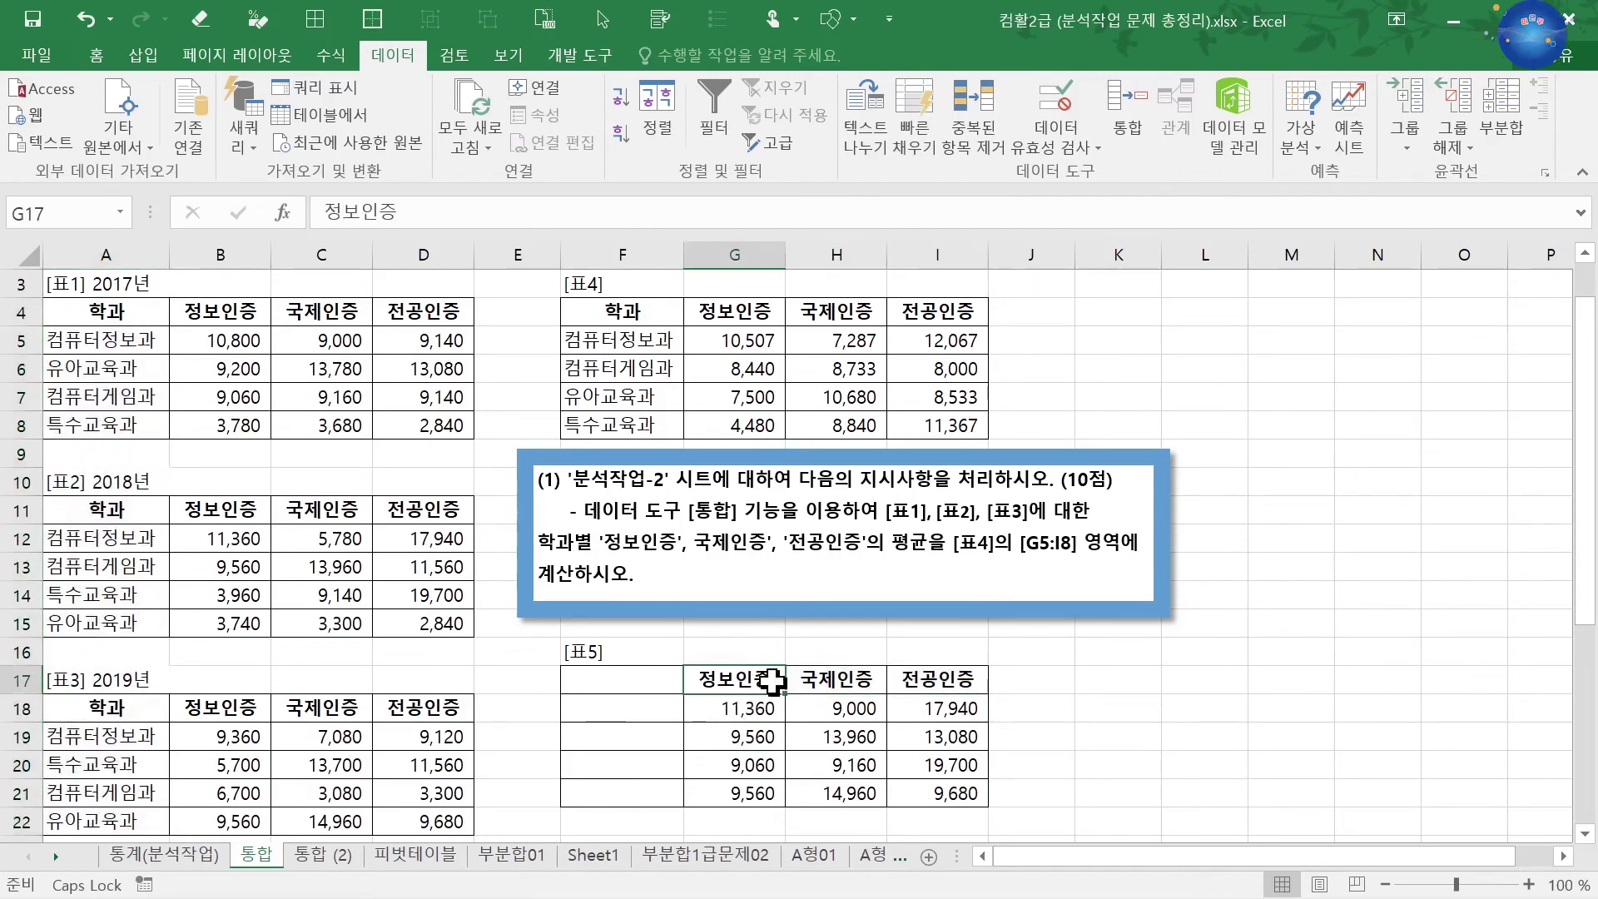
pyautogui.click(764, 713)
pyautogui.click(756, 680)
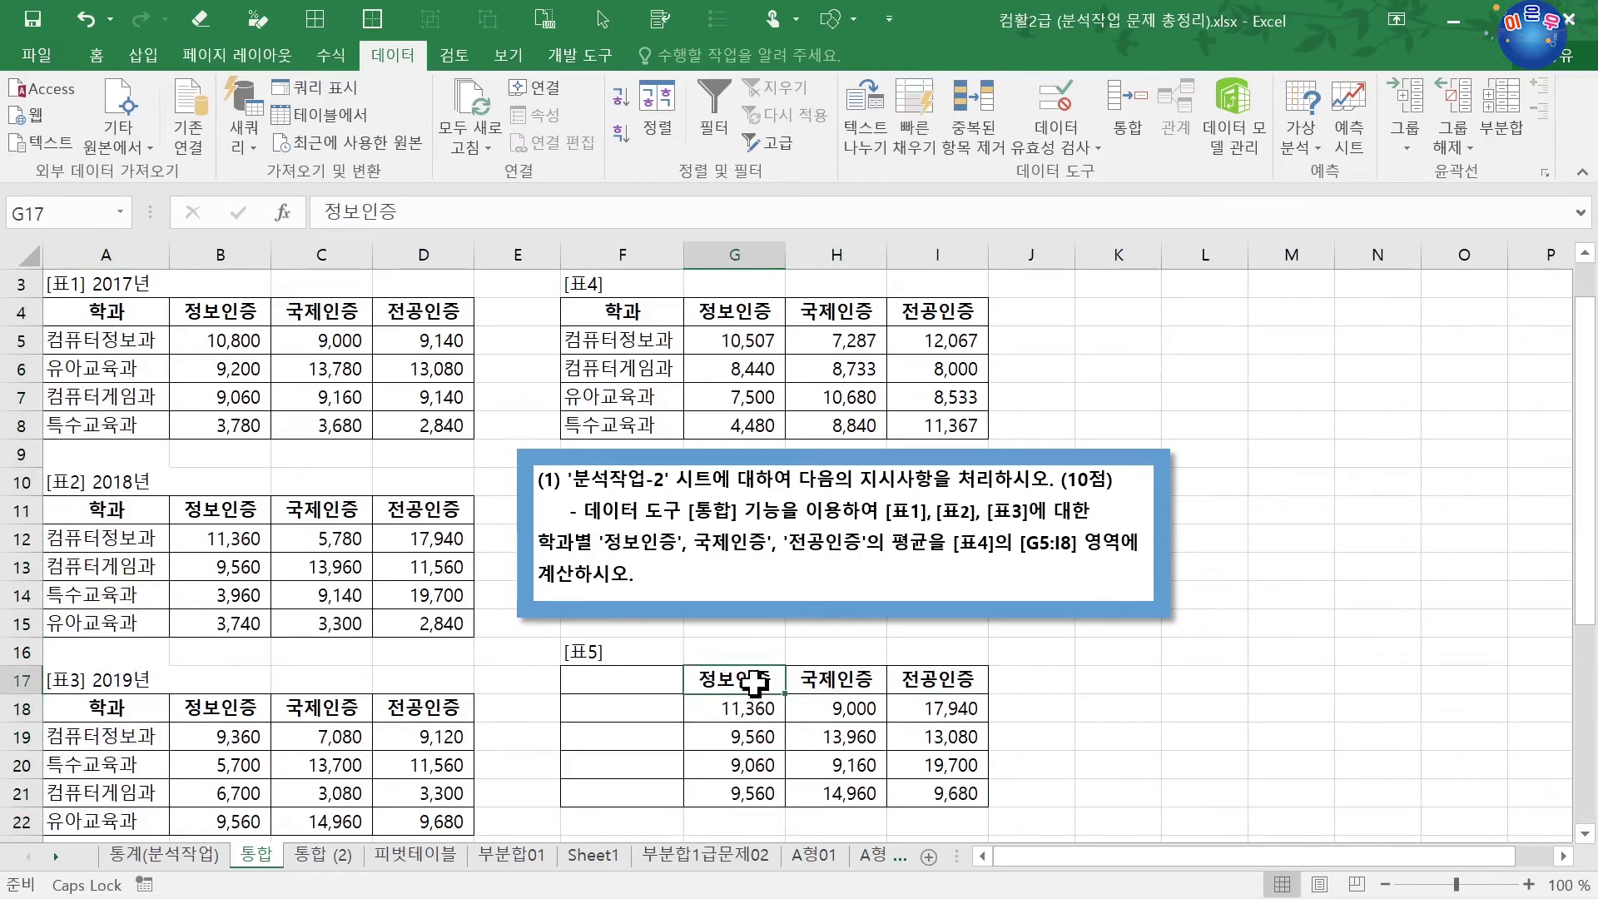
pyautogui.click(753, 739)
pyautogui.click(749, 763)
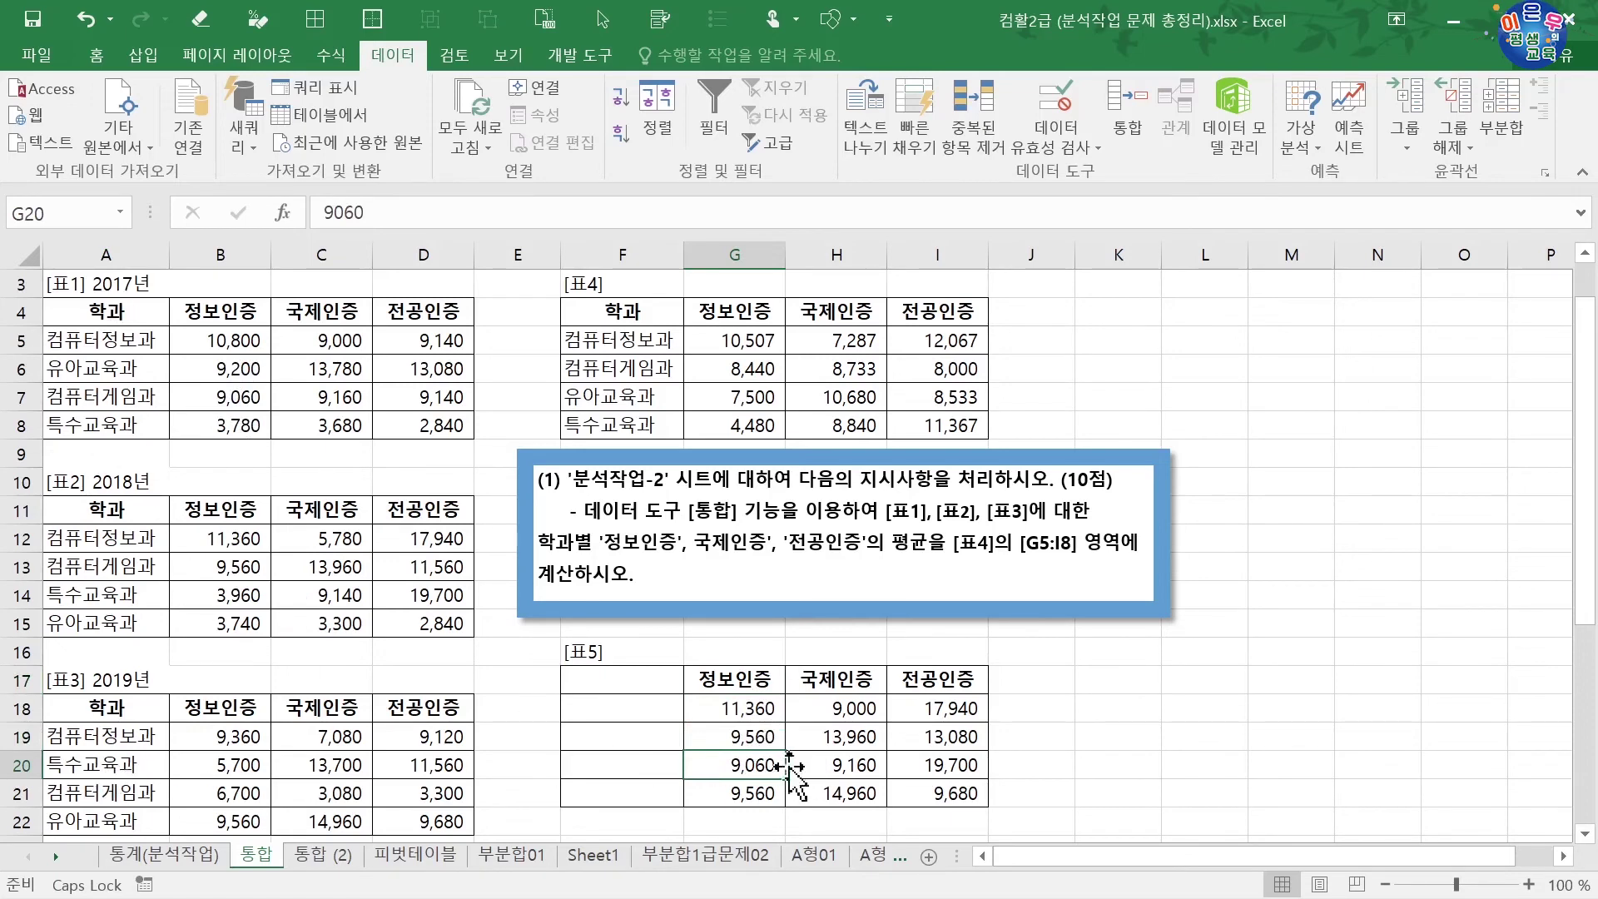
# Step: Hide column A and compare the remaining source ranges B4:D8 and B11:D15 with the consolidated range G17:I21 of [표5]
pyautogui.click(890, 758)
pyautogui.click(118, 256)
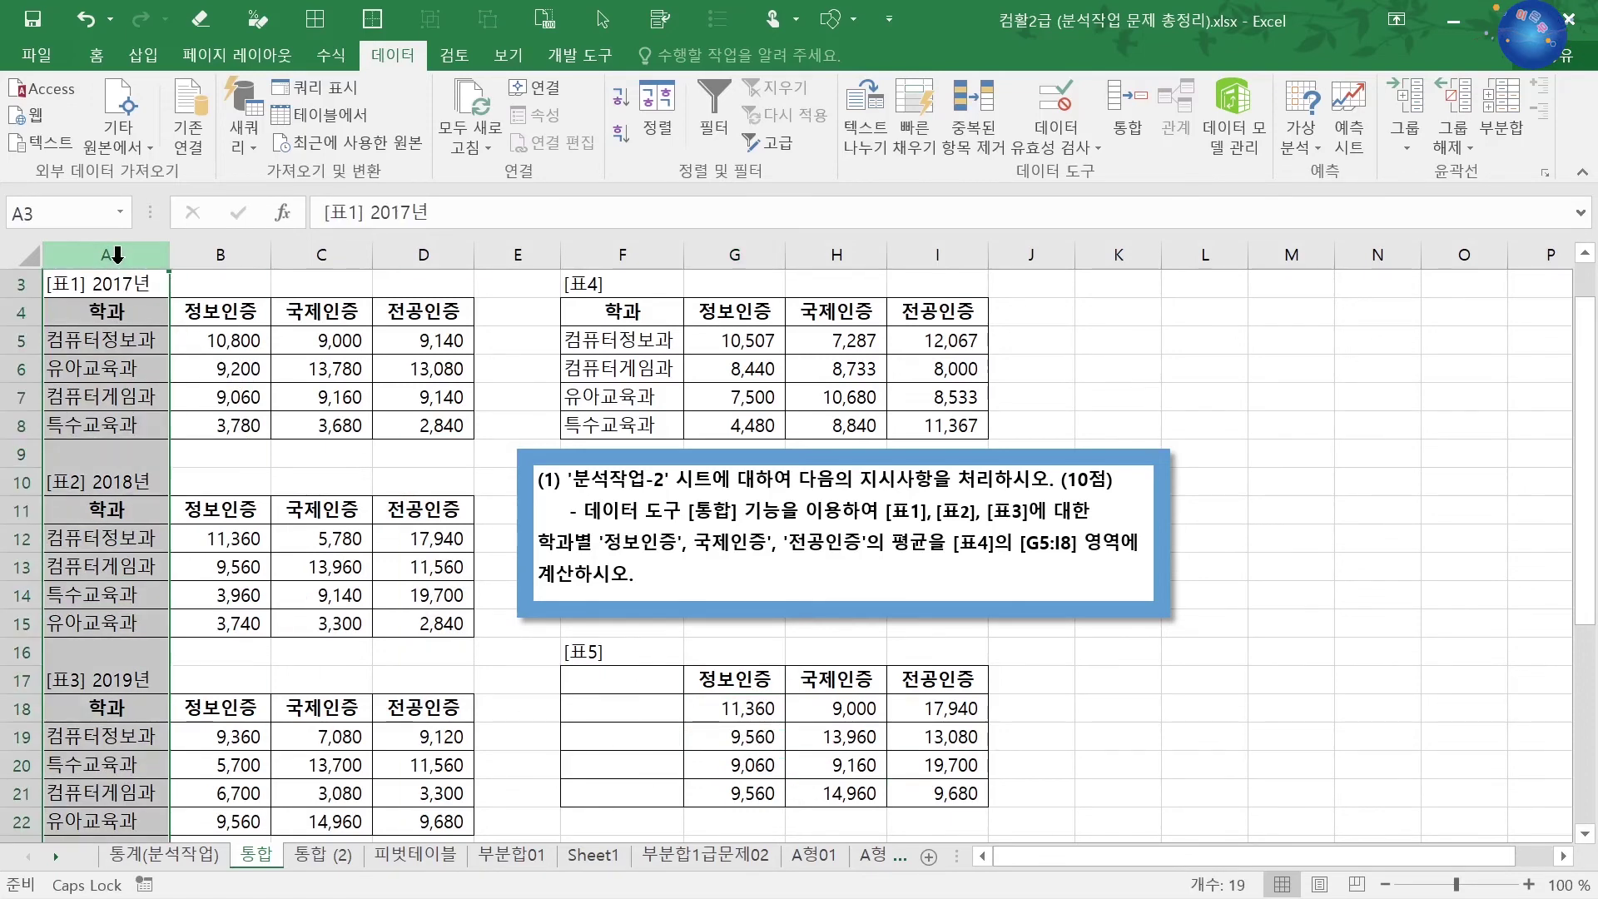
pyautogui.rightClick(118, 256)
pyautogui.click(201, 600)
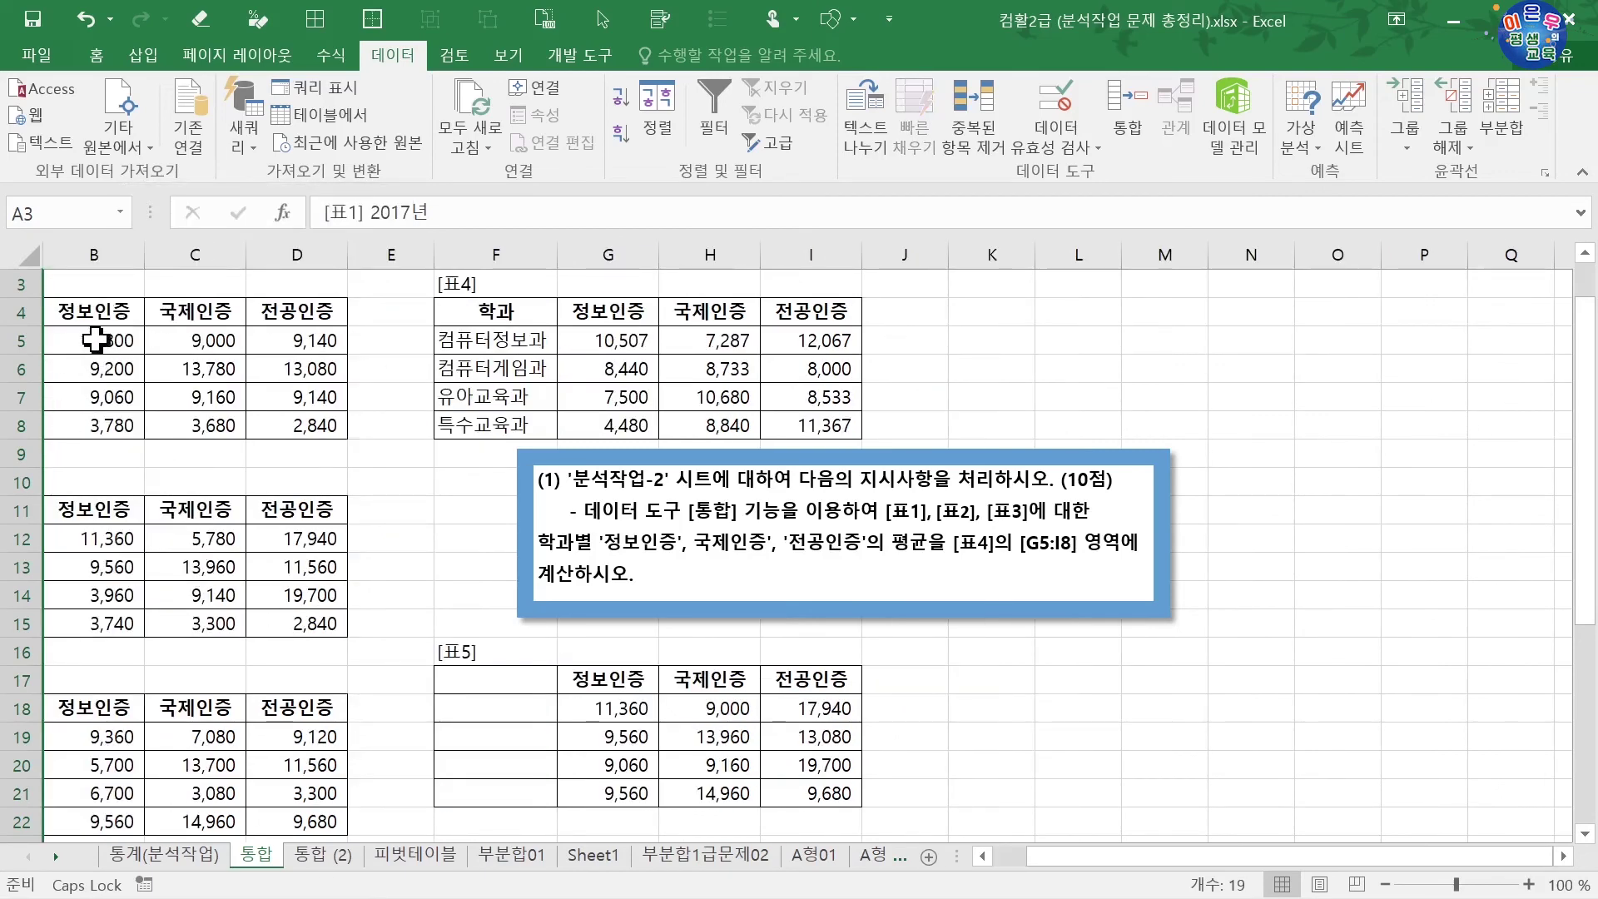
pyautogui.moveTo(95, 313); pyautogui.dragTo(291, 420)
pyautogui.moveTo(107, 509); pyautogui.dragTo(266, 625)
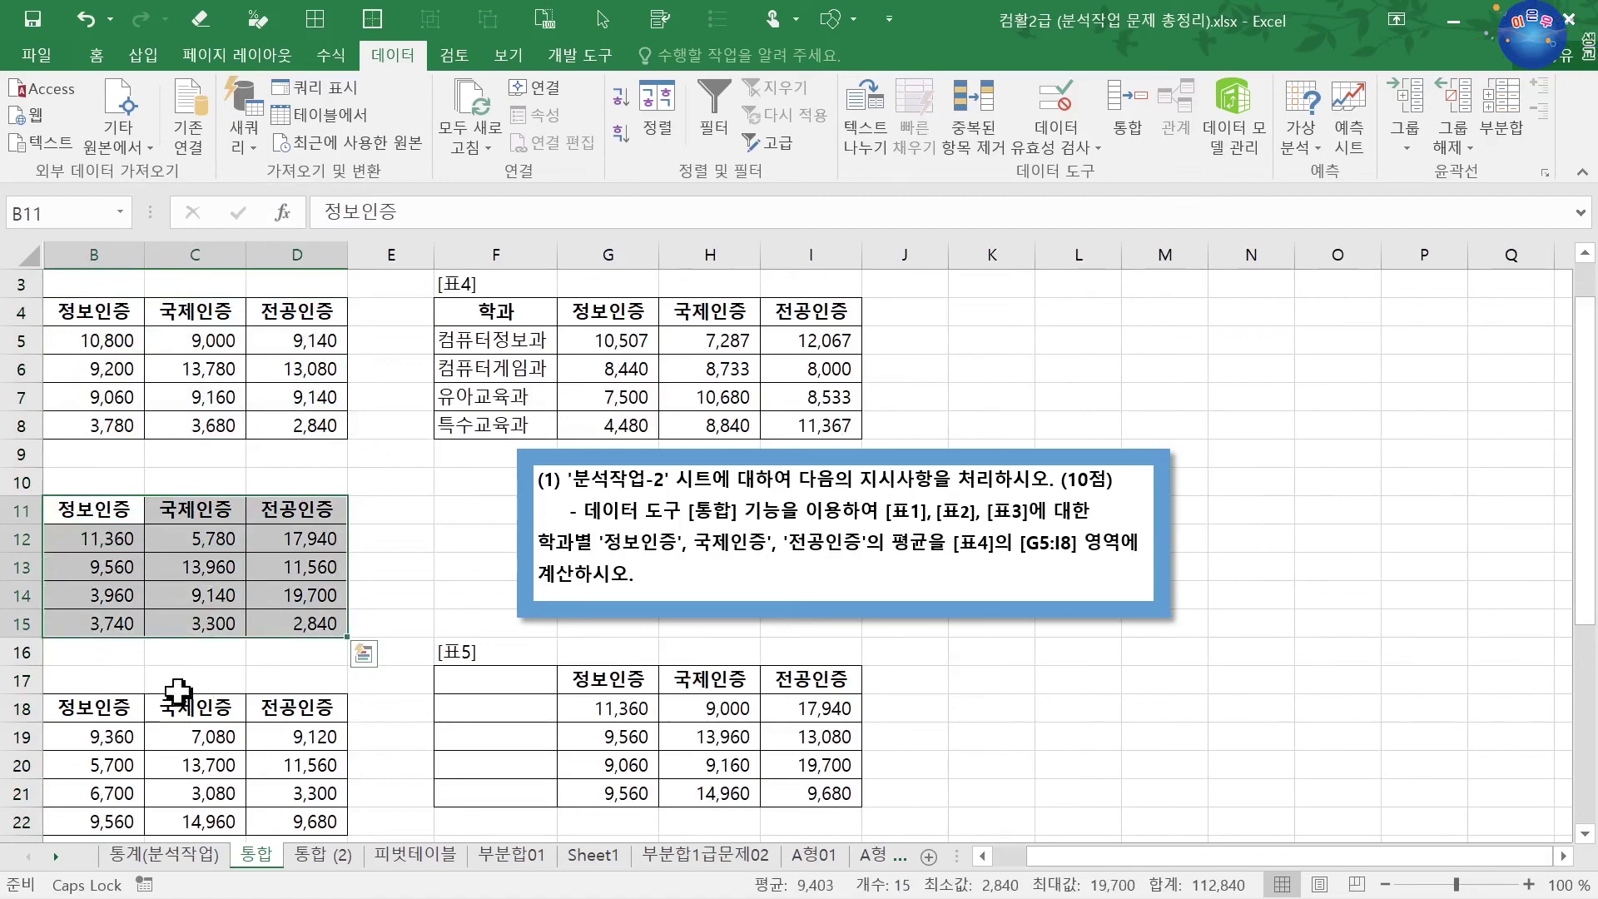
pyautogui.moveTo(585, 682); pyautogui.dragTo(824, 802)
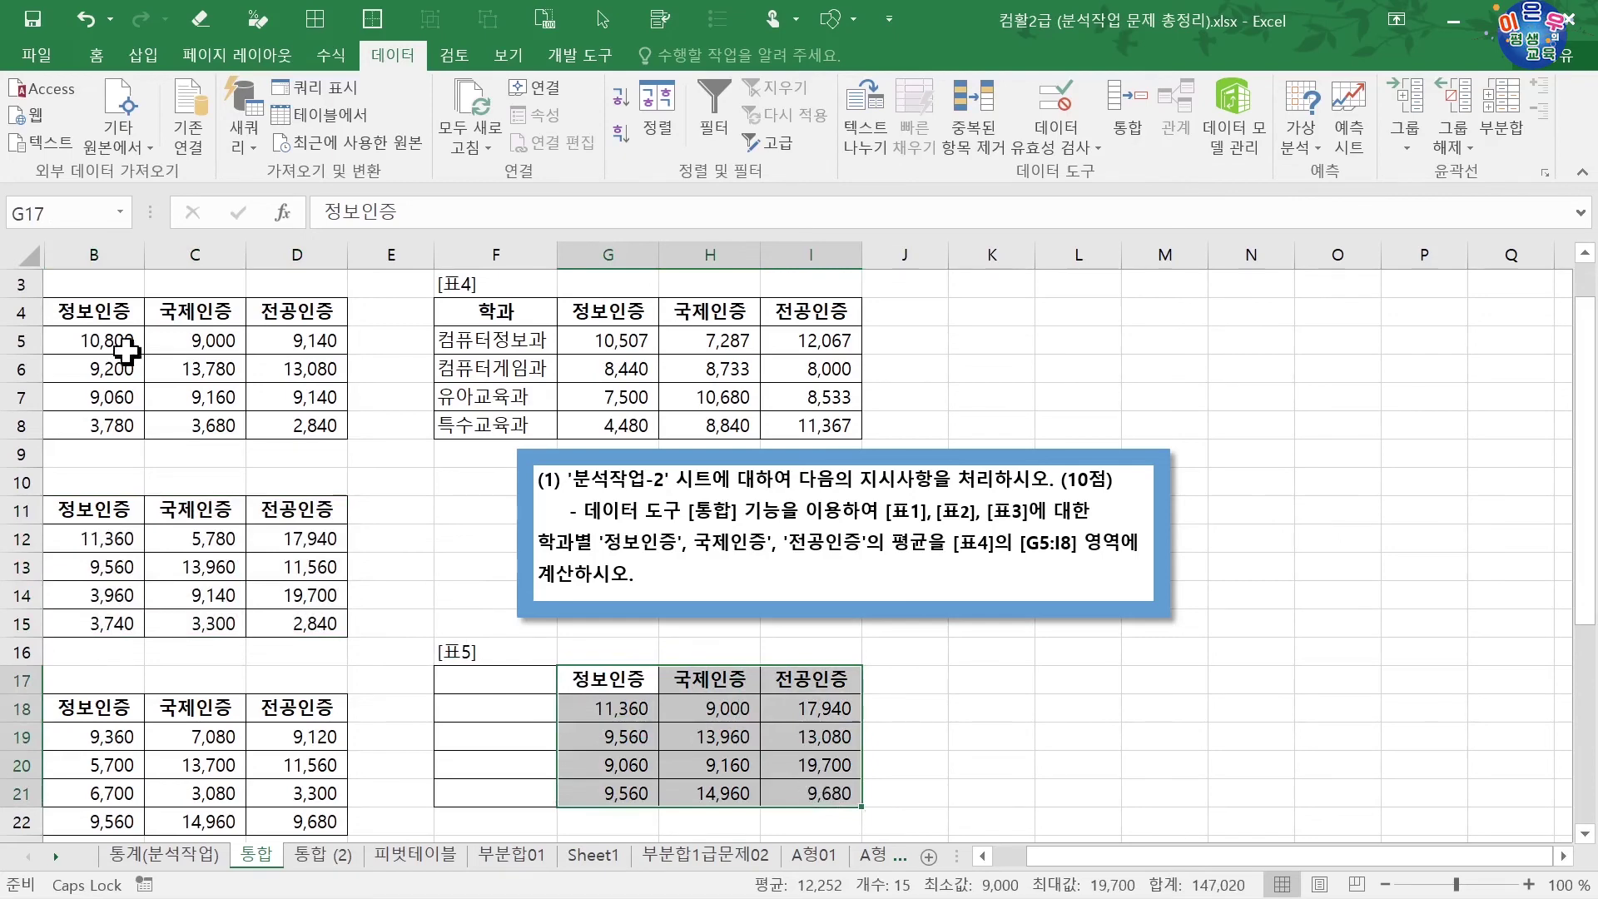
# Step: Unhide column A and review the 학과 labels in A4:A8 and A11:A15 against the 국제인증 heading of [표5]
pyautogui.click(75, 256)
pyautogui.rightClick(68, 260)
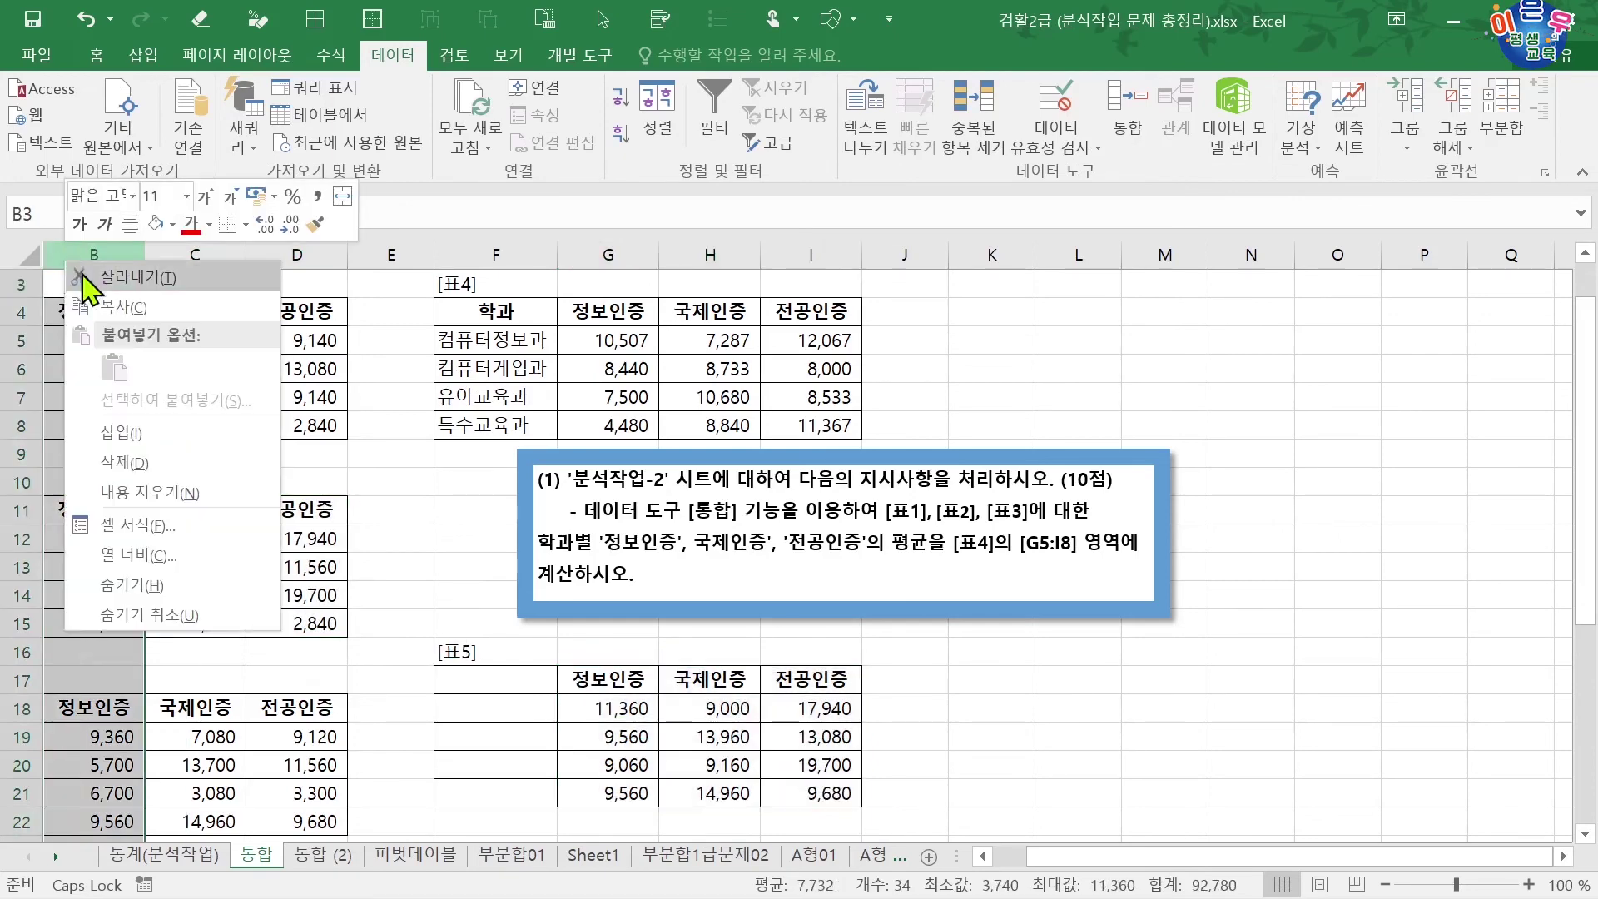
pyautogui.click(150, 615)
pyautogui.moveTo(98, 311); pyautogui.dragTo(99, 433)
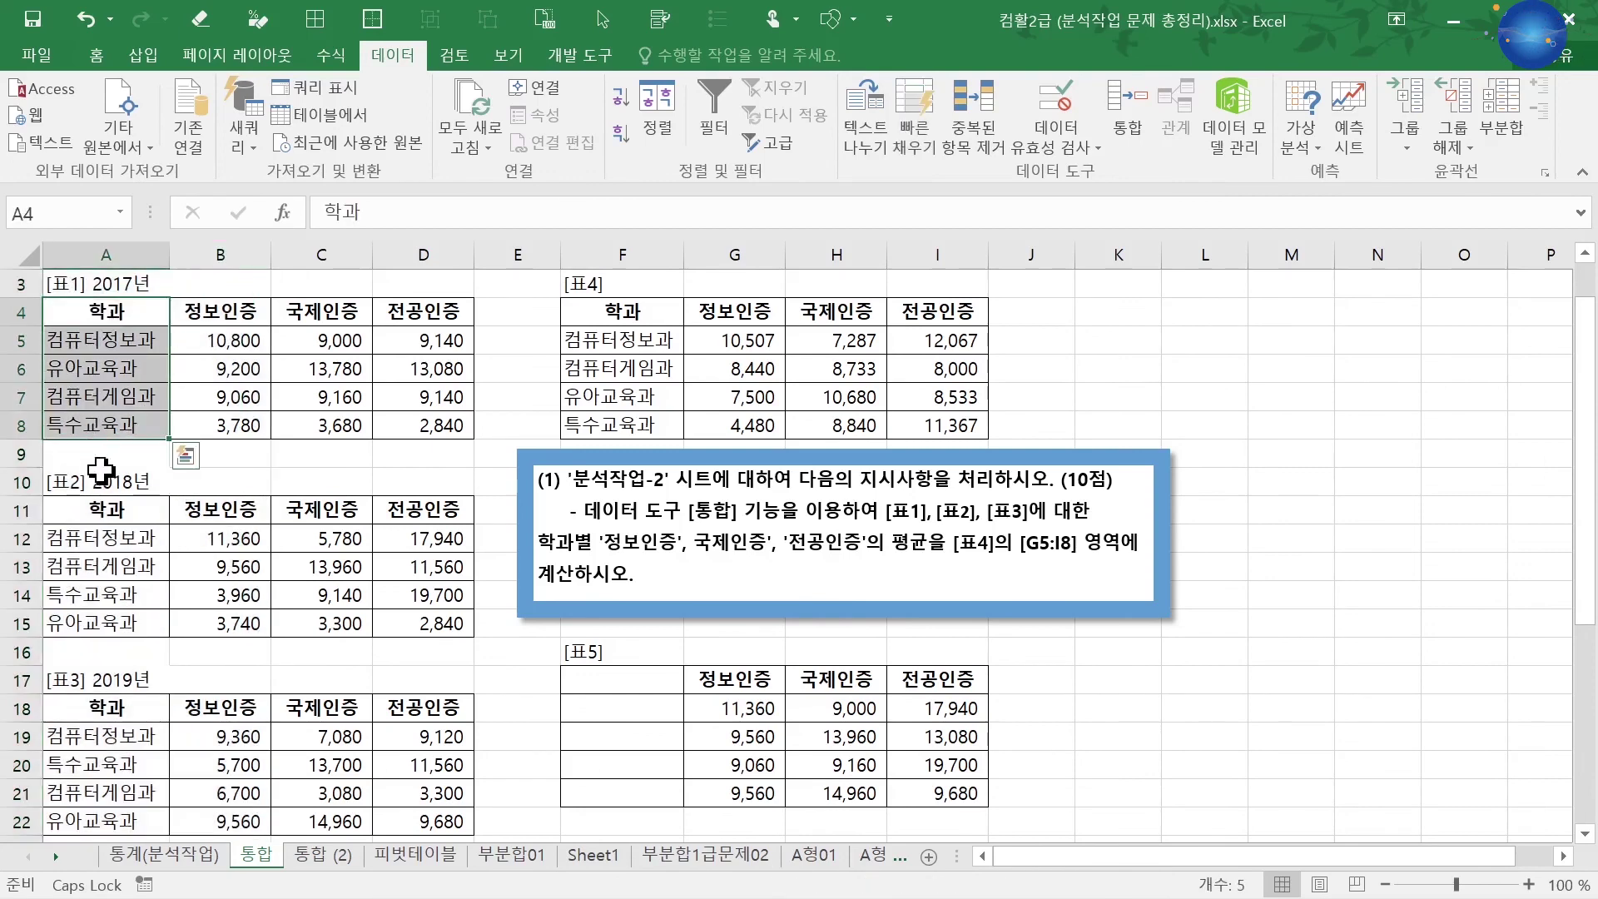
pyautogui.moveTo(107, 509); pyautogui.dragTo(111, 630)
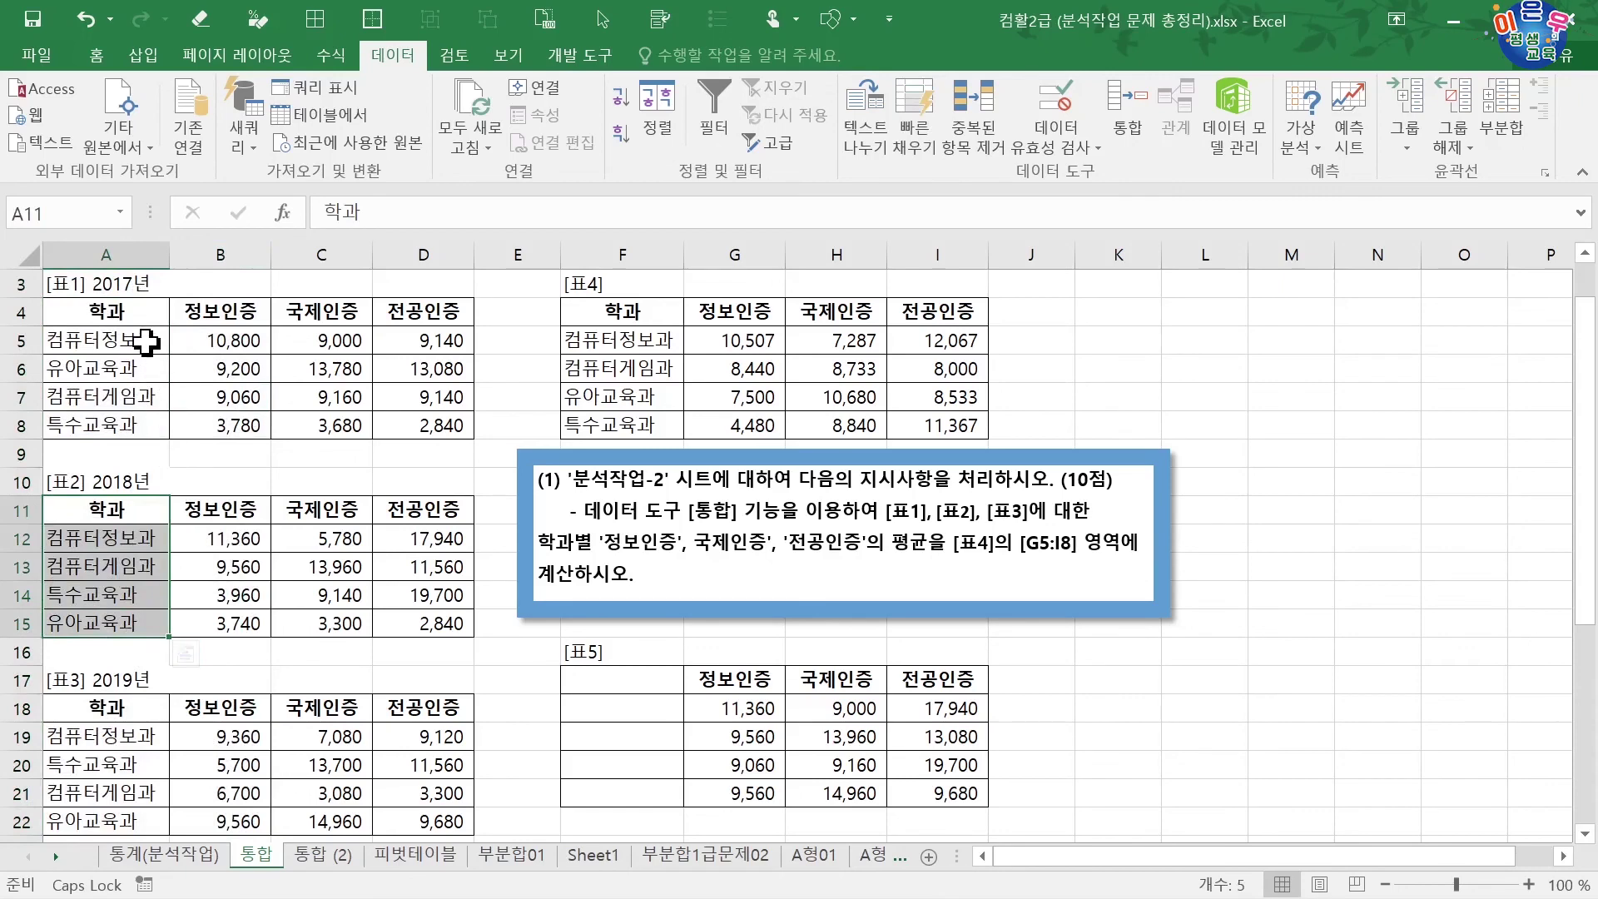
pyautogui.click(790, 682)
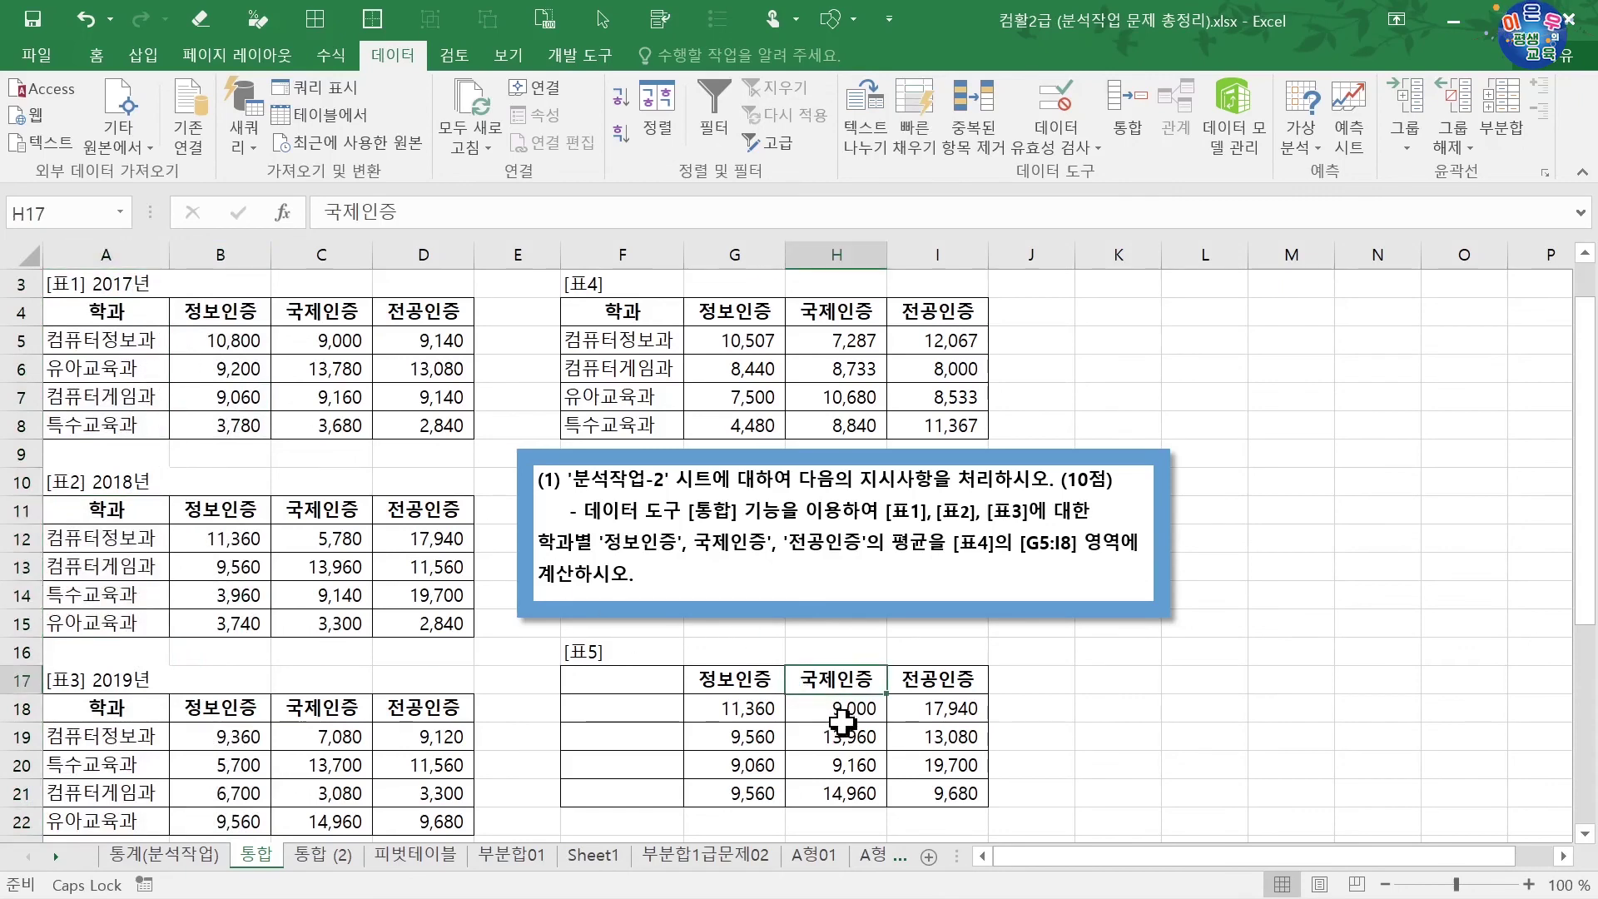